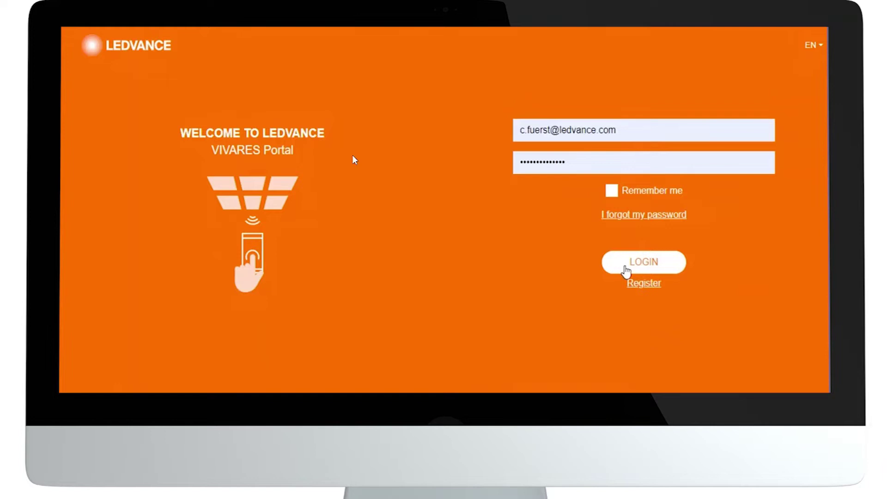
Log in to the VIVARES Portal with the account credentials.
{"action": "left_click", "coordinate": [626, 271]}
{"action": "left_click", "coordinate": [635, 261]}
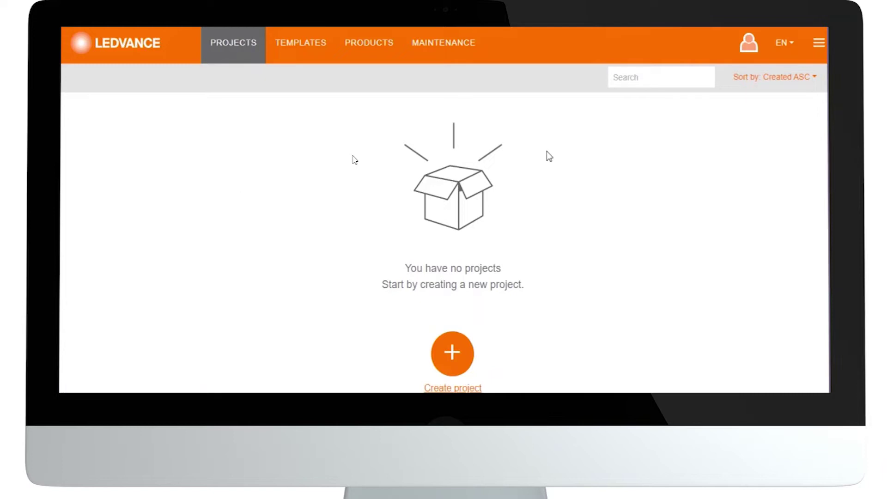
Browse the Templates and Products pages and the Switches category, then view Maintenance.
{"action": "left_click", "coordinate": [314, 45]}
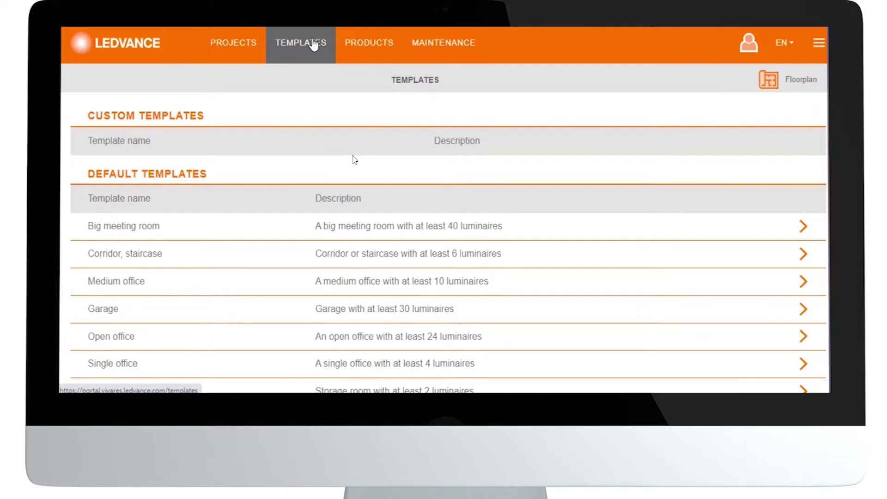
{"action": "left_click", "coordinate": [353, 44]}
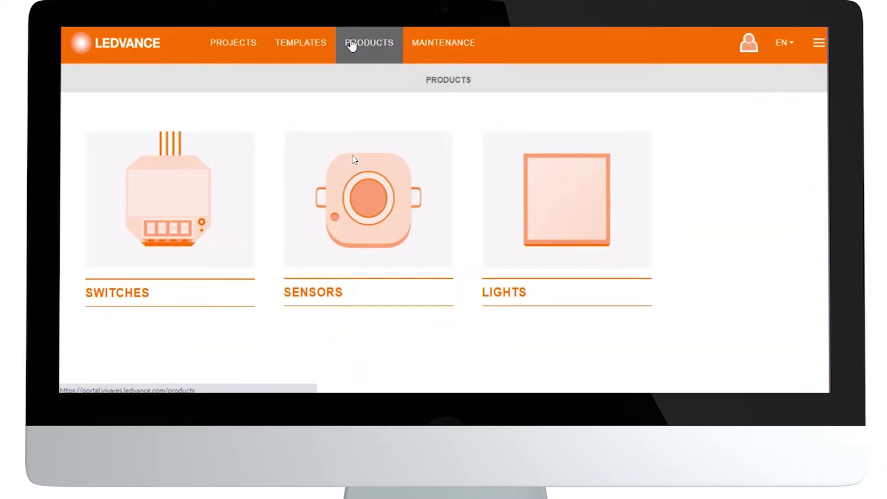
{"action": "left_click", "coordinate": [200, 216]}
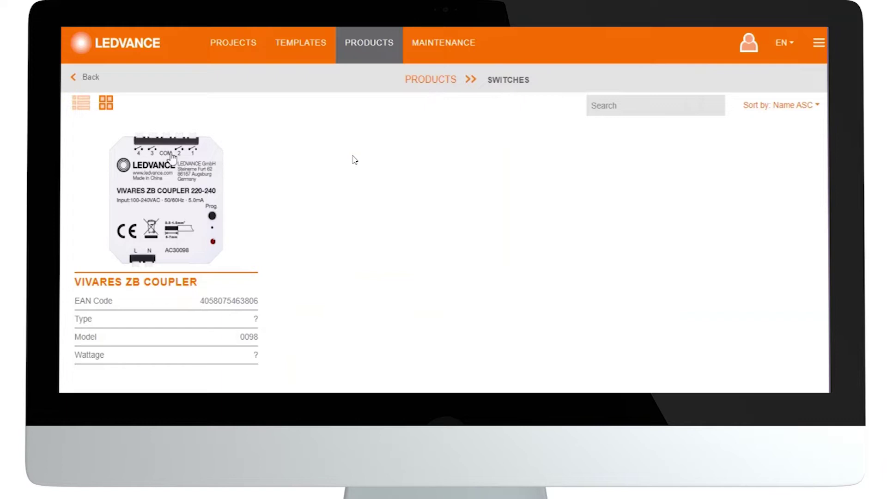
{"action": "left_click", "coordinate": [73, 83]}
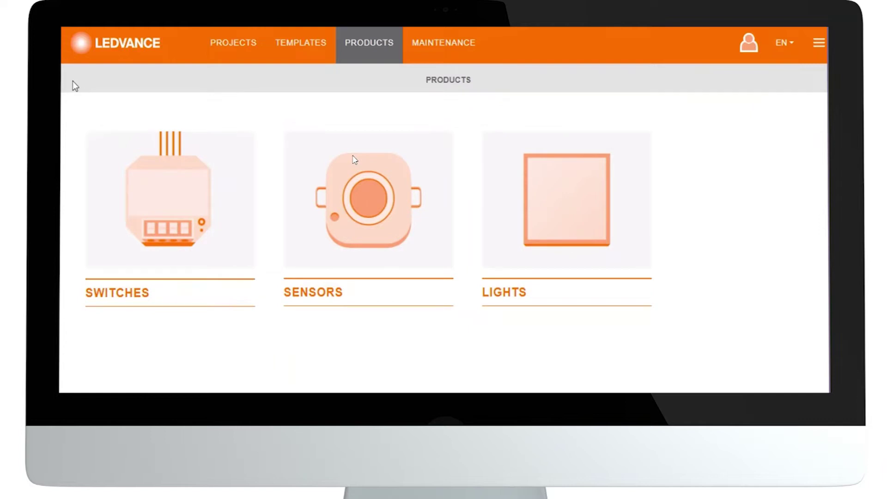
{"action": "left_click", "coordinate": [434, 49]}
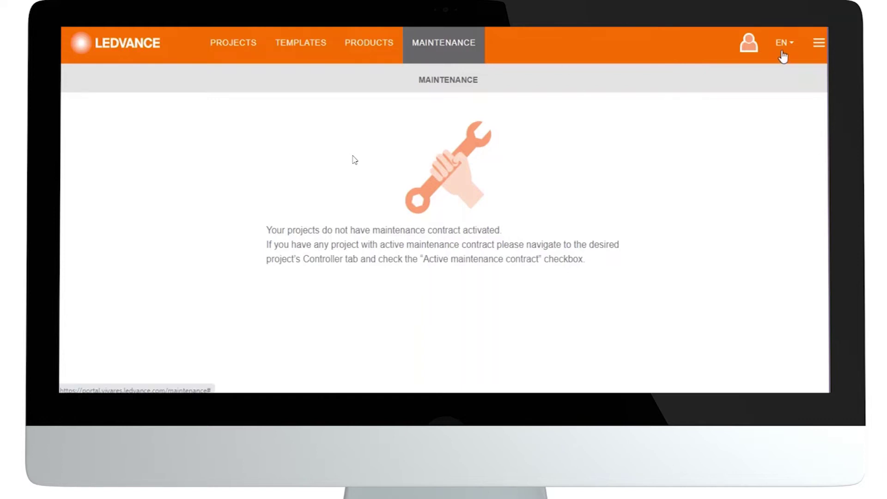
{"action": "left_click", "coordinate": [749, 45]}
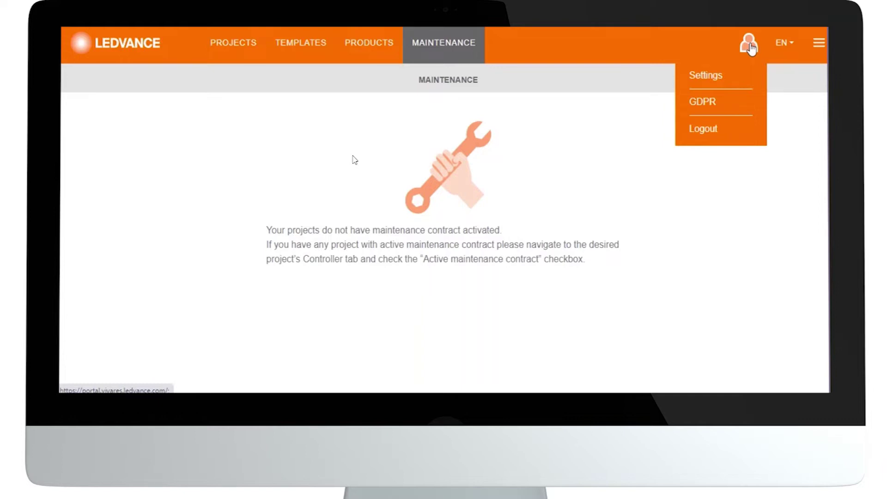
{"action": "left_click", "coordinate": [787, 47]}
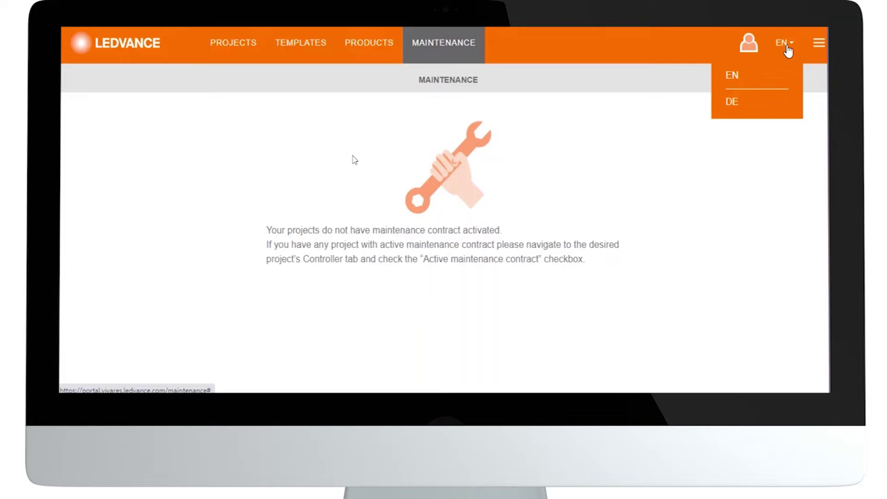
{"action": "left_click", "coordinate": [818, 45]}
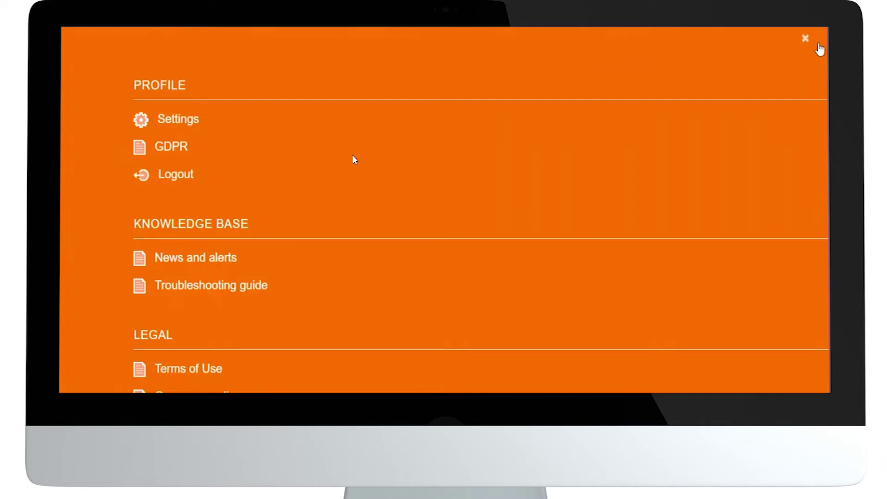
{"action": "scroll", "coordinate": [354, 159], "scroll_direction": "down", "scroll_amount": 5}
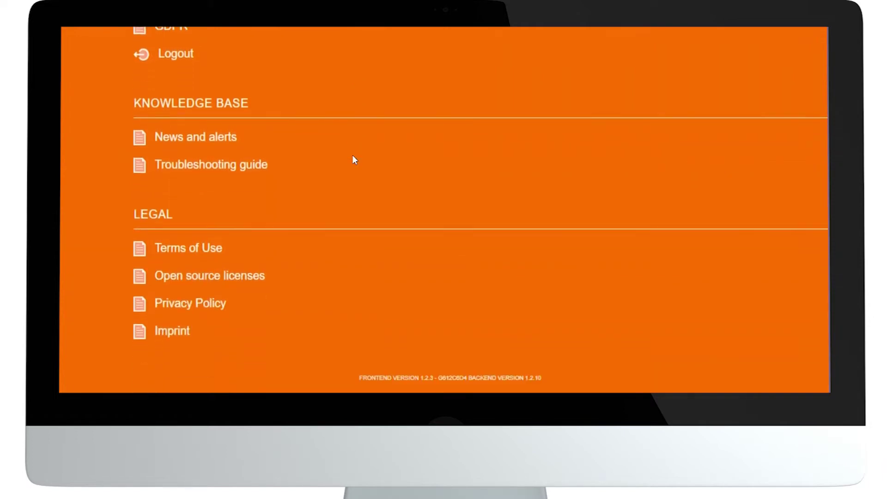
{"action": "scroll", "coordinate": [354, 159], "scroll_direction": "up", "scroll_amount": 1}
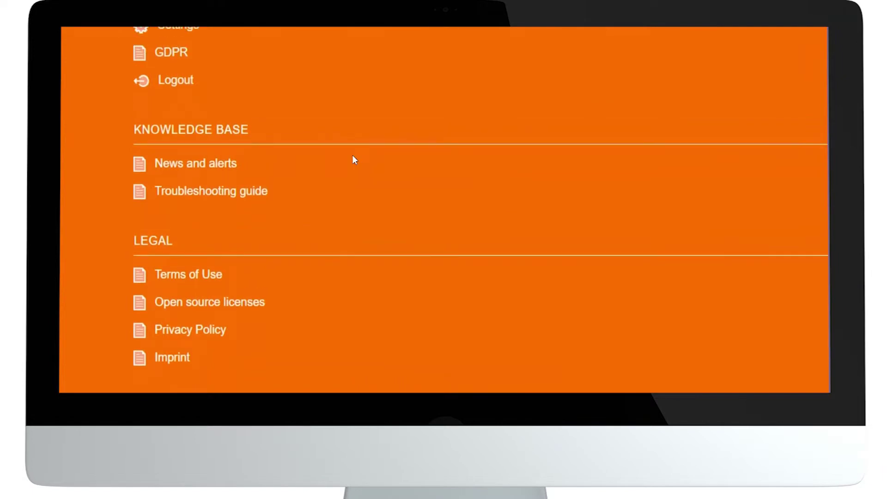
{"action": "scroll", "coordinate": [354, 160], "scroll_direction": "up", "scroll_amount": 1}
{"action": "scroll", "coordinate": [354, 159], "scroll_direction": "up", "scroll_amount": 2}
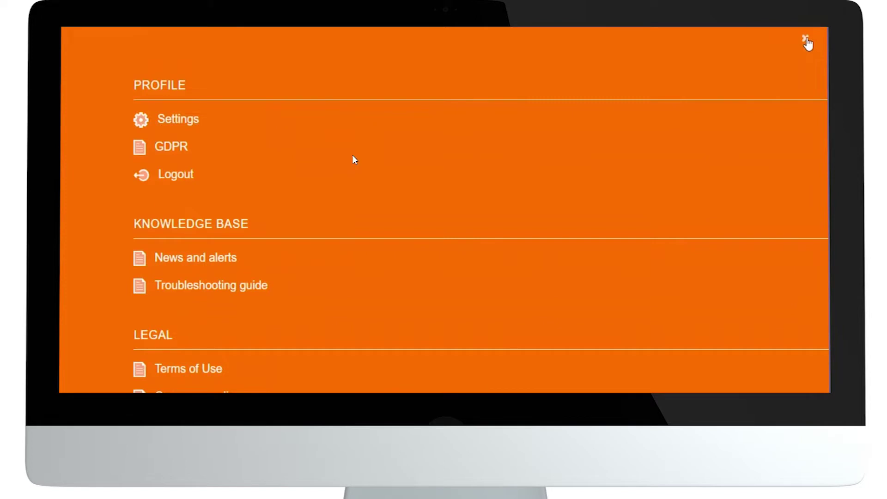
{"action": "left_click", "coordinate": [806, 40]}
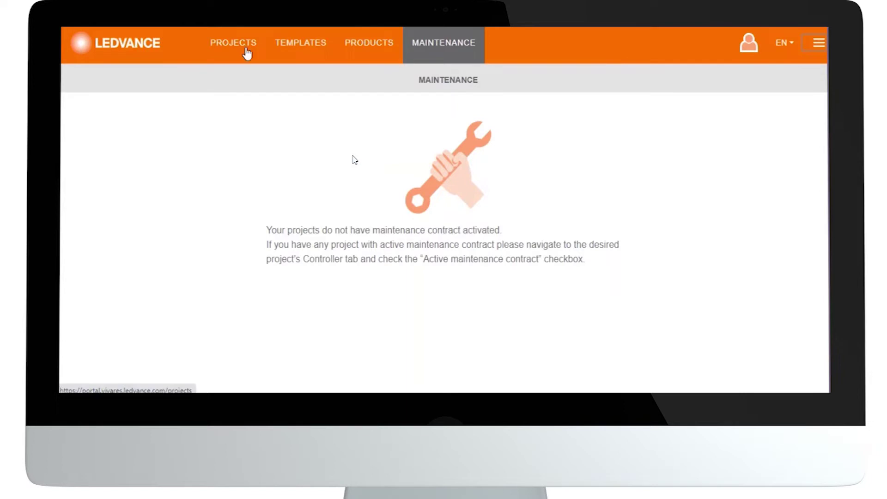
Start a new project named 'Initial Journey VIVARES Zigbee'.
{"action": "left_click", "coordinate": [234, 43]}
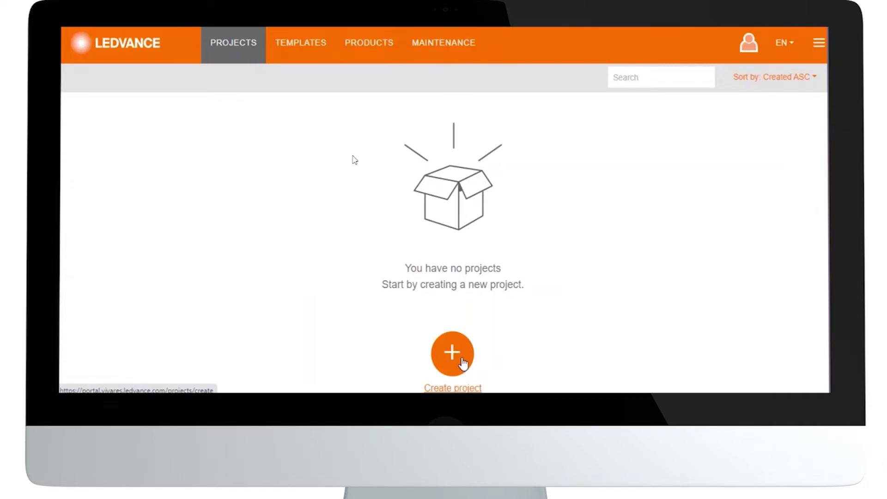
{"action": "left_click", "coordinate": [462, 364]}
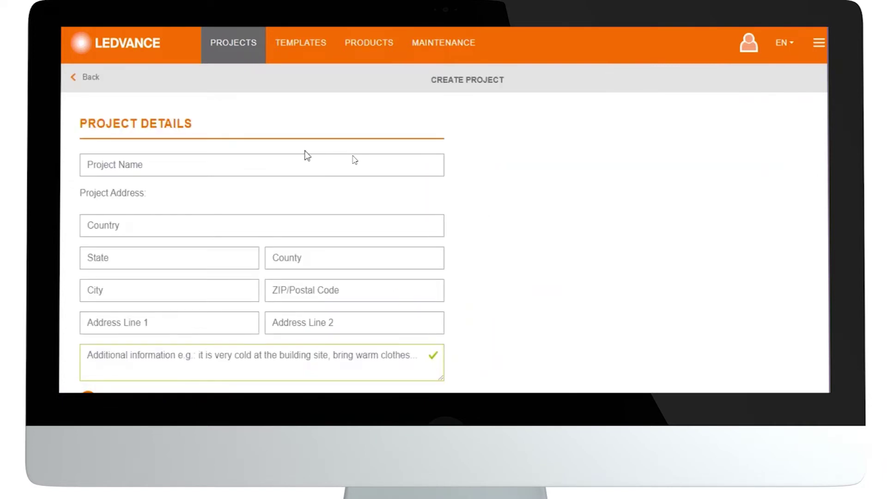
{"action": "left_click", "coordinate": [292, 171]}
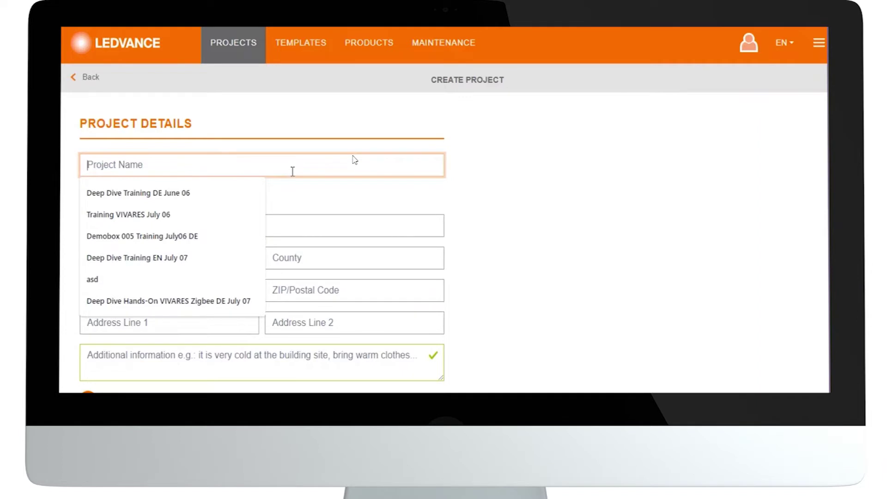
{"action": "type", "text": "Init"}
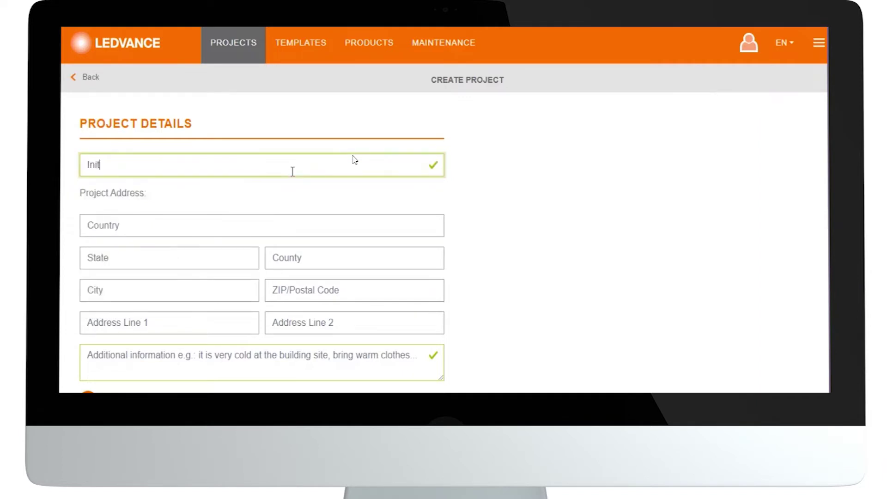
{"action": "type", "text": "ial Journey VIVARE"}
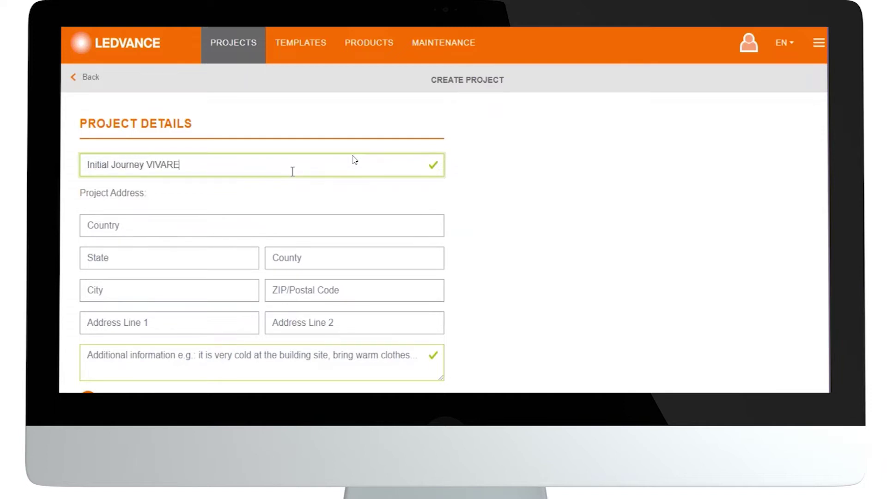
{"action": "type", "text": "S Zigbee"}
Enter the site address: Germany, Garching, postcode 85478, and the suggested Park street.
{"action": "left_click", "coordinate": [246, 225]}
{"action": "type", "text": "Germany"}
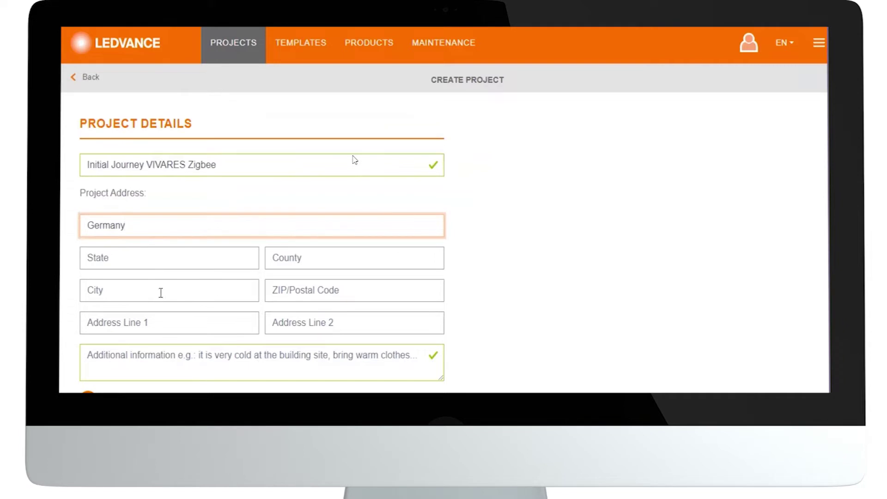
{"action": "left_click", "coordinate": [142, 288]}
{"action": "type", "text": "Garching"}
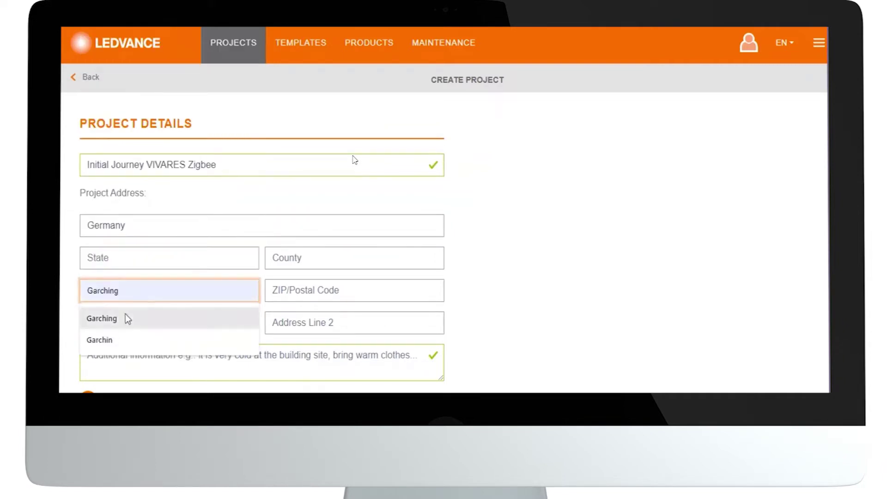
{"action": "left_click", "coordinate": [102, 318]}
{"action": "left_click", "coordinate": [277, 287]}
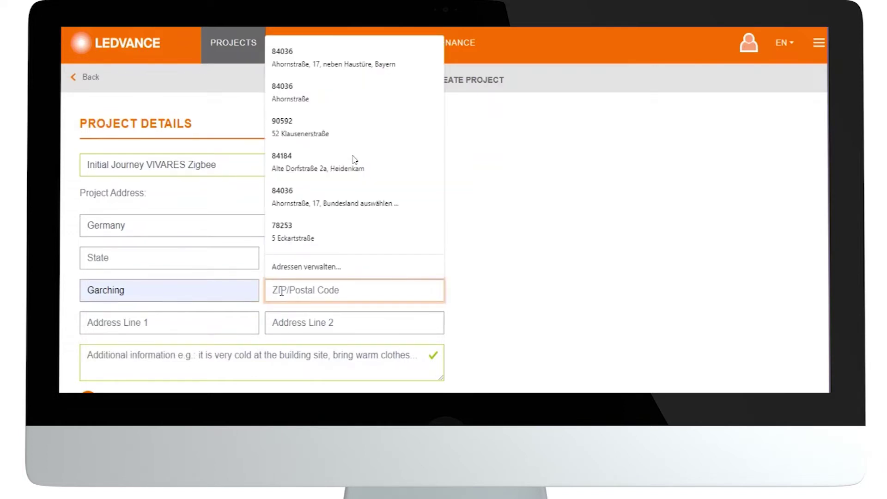
{"action": "type", "text": "85478"}
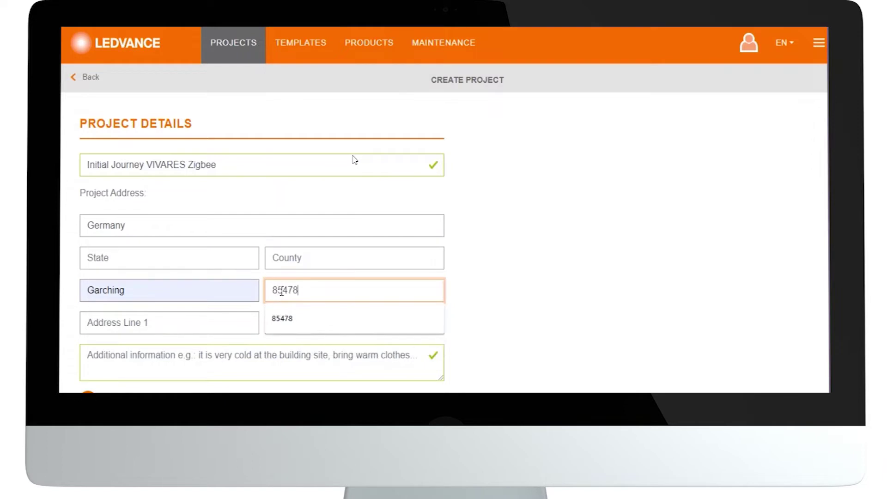
{"action": "left_click", "coordinate": [183, 320]}
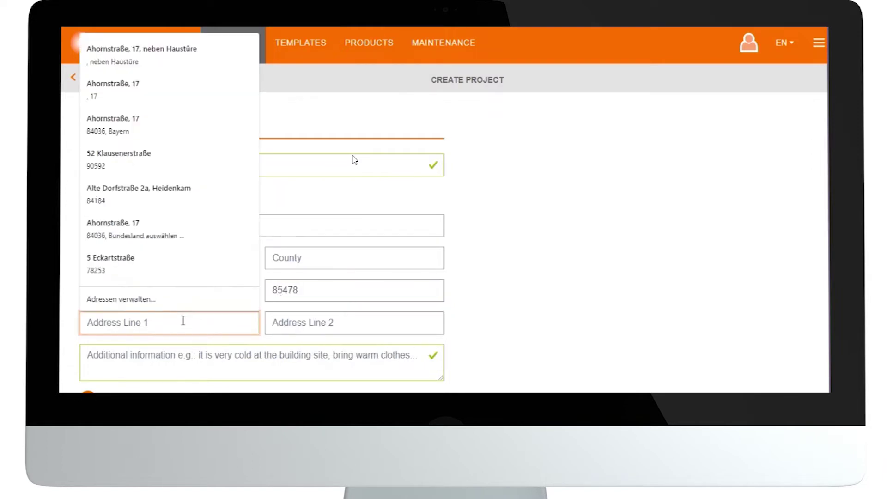
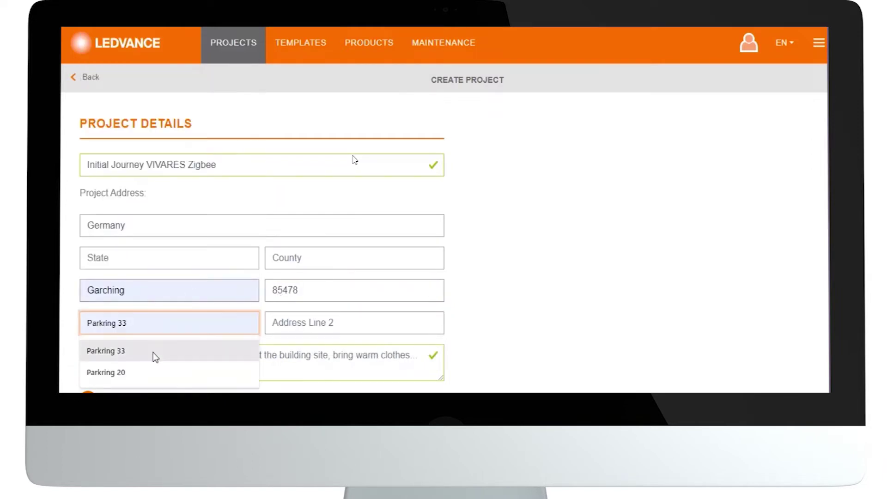
{"action": "left_click", "coordinate": [153, 352]}
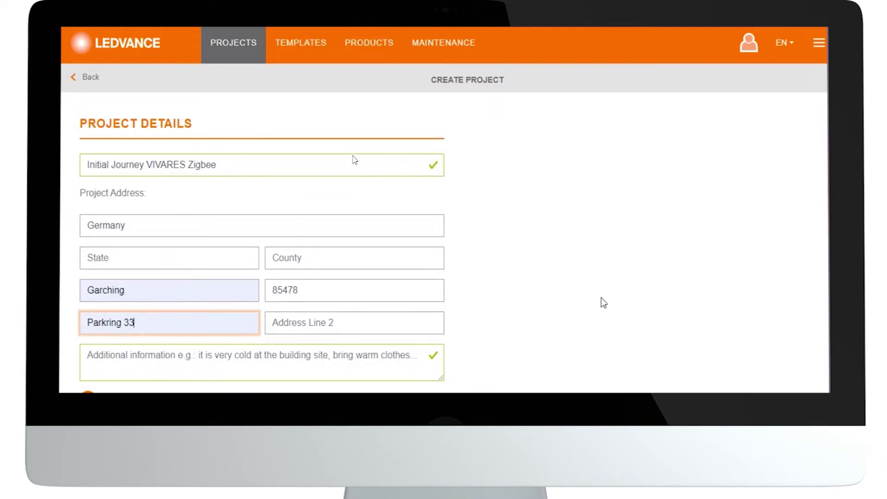
{"action": "scroll", "coordinate": [603, 303], "scroll_direction": "down", "scroll_amount": 2}
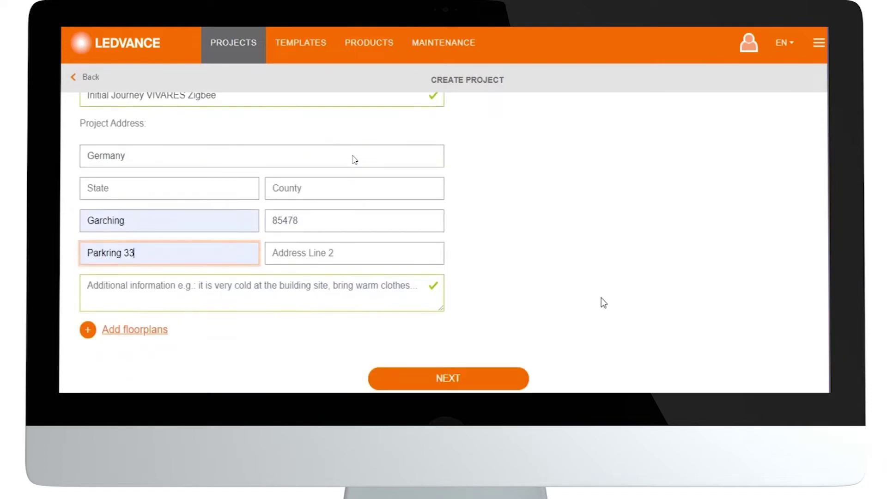
Add the project description 'finished building and renovation'.
{"action": "left_click", "coordinate": [366, 289]}
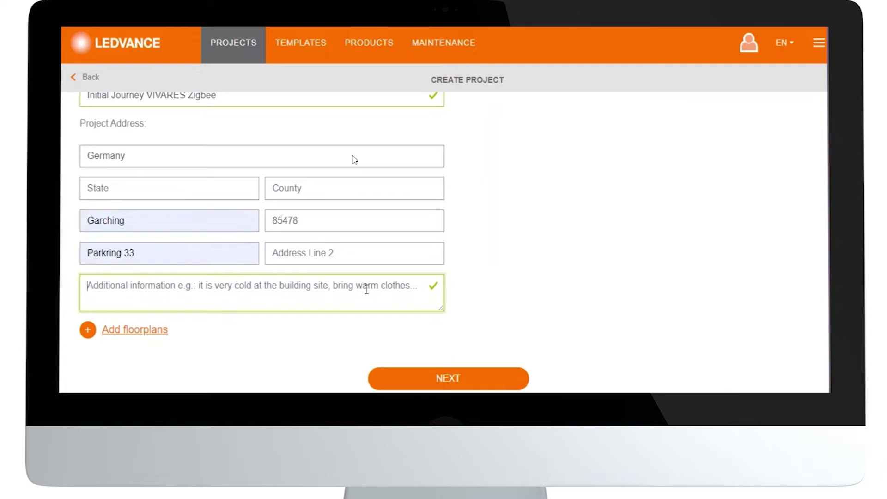
{"action": "type", "text": "finished building and "}
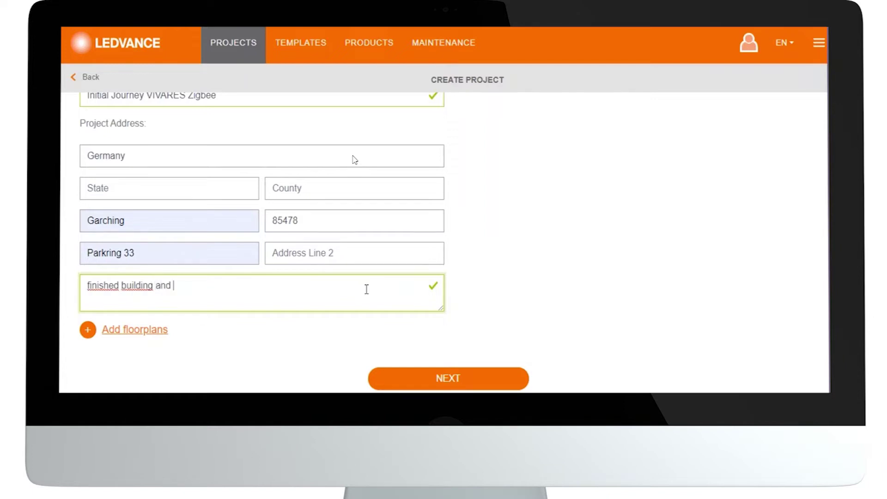
{"action": "type", "text": "renovation"}
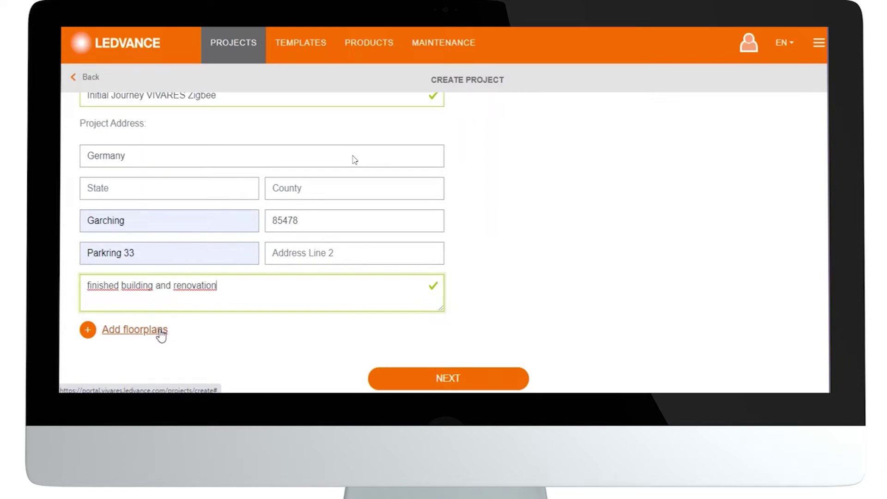
Upload Plan Democase.jpg as floorplan 'Initial Journey VIVARES Zigbee' and create the project.
{"action": "left_click", "coordinate": [159, 330]}
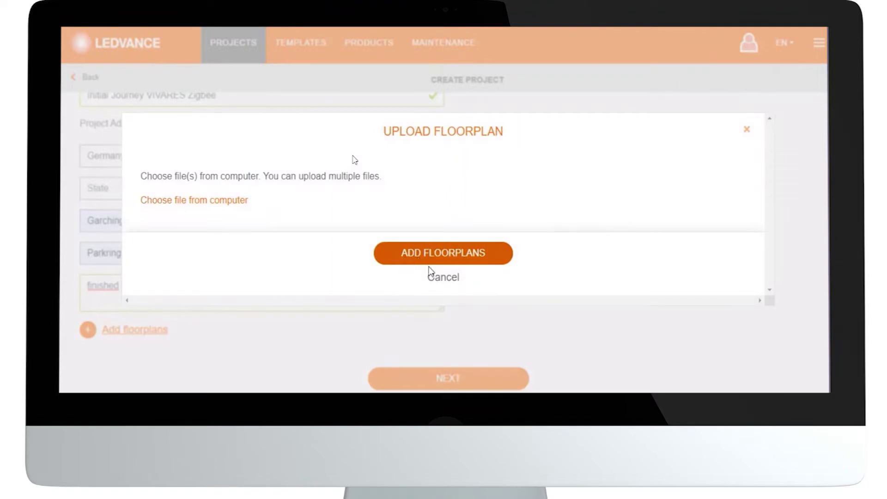
{"action": "left_click", "coordinate": [238, 202]}
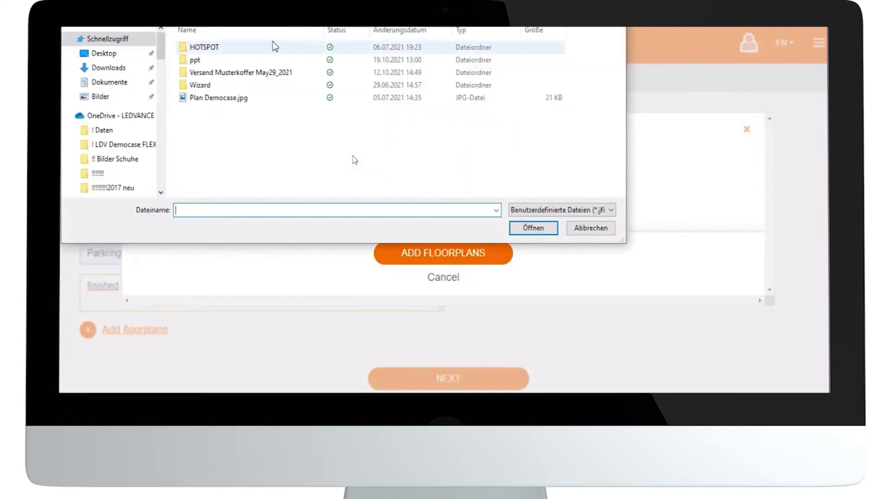
{"action": "left_click", "coordinate": [218, 98]}
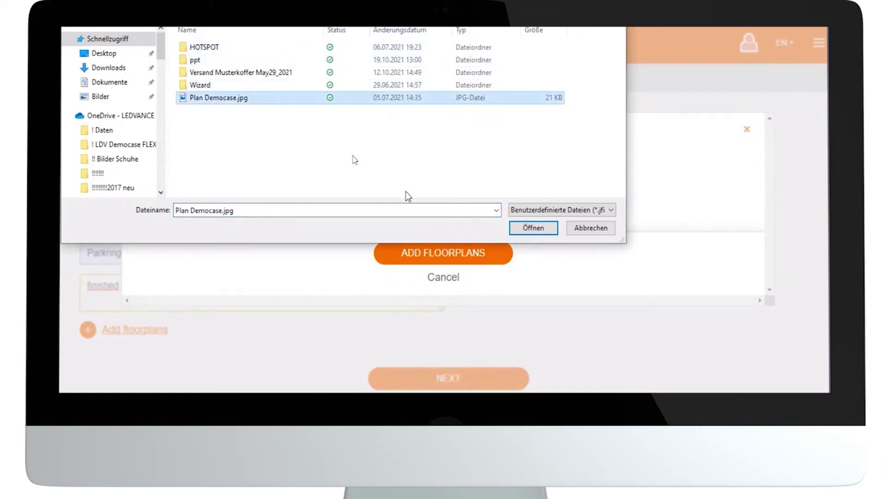
{"action": "left_click", "coordinate": [533, 230]}
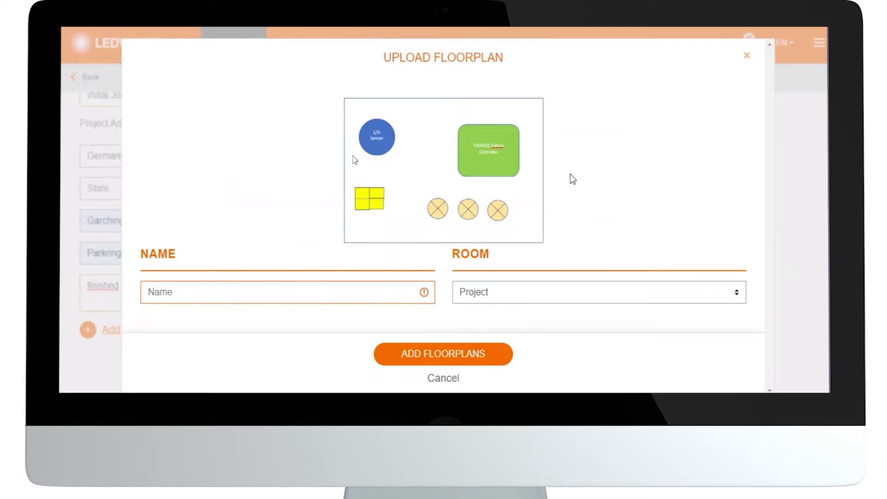
{"action": "key", "text": "ctrl+minus"}
{"action": "key", "text": "ctrl+minus"}
{"action": "key", "text": "ctrl+minus"}
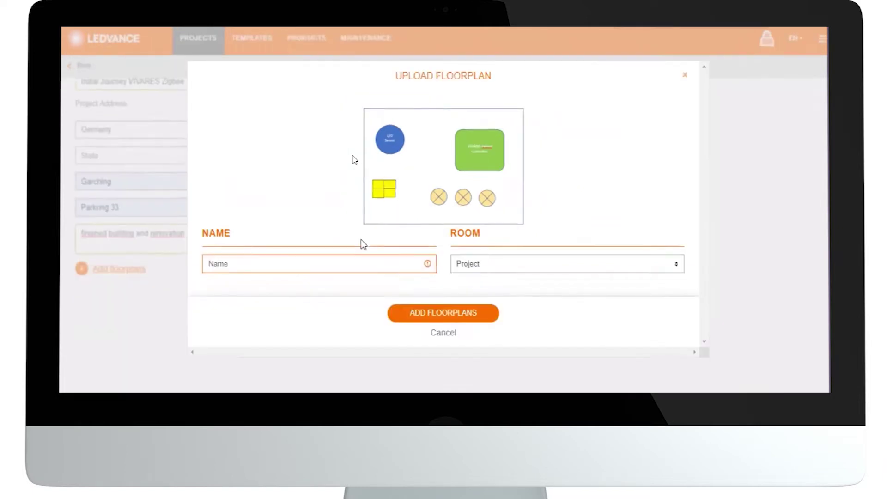
{"action": "left_click", "coordinate": [357, 264]}
{"action": "type", "text": "Initial Journey VIVARES Zigbee"}
{"action": "left_click", "coordinate": [406, 318]}
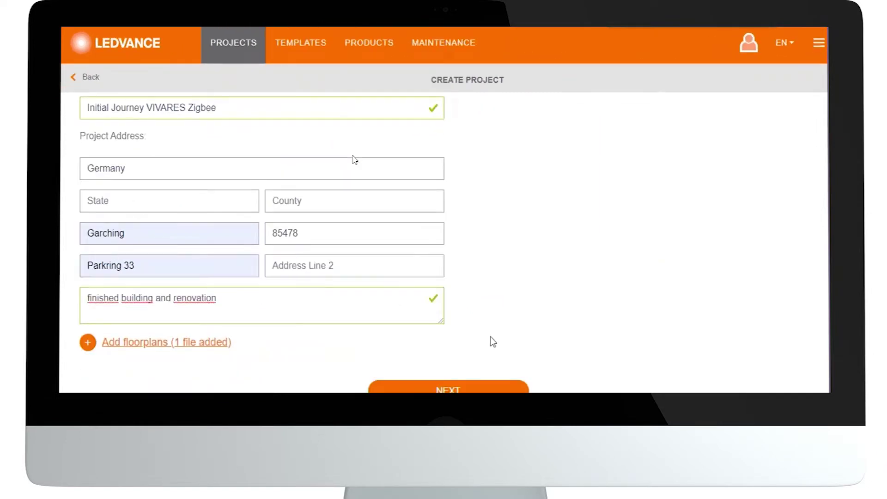
{"action": "scroll", "coordinate": [490, 341], "scroll_direction": "down", "scroll_amount": 1}
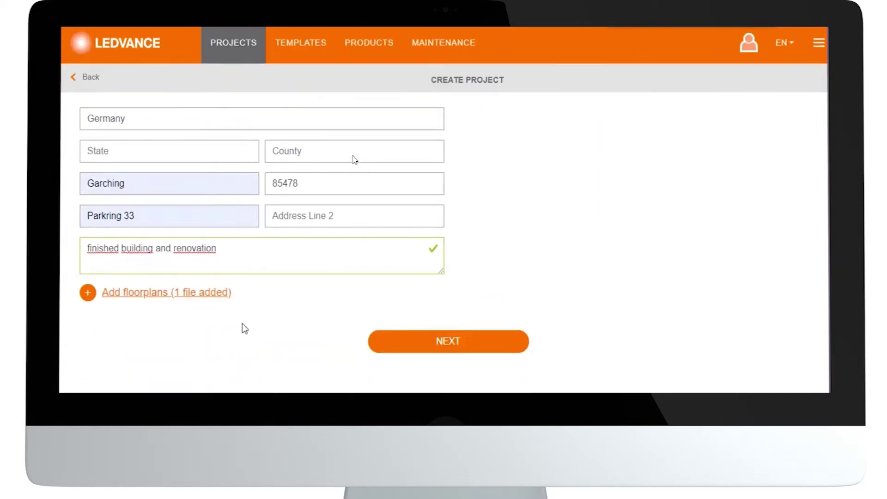
{"action": "left_click", "coordinate": [400, 347]}
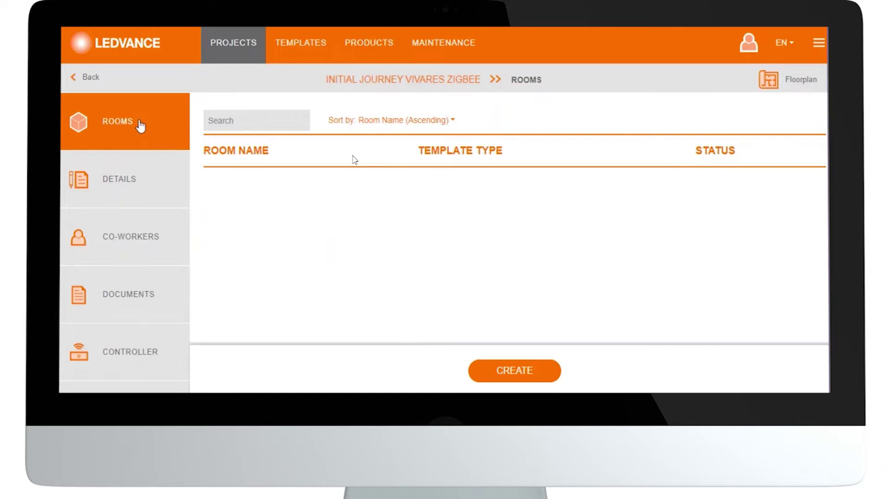
Show the floorplan panel beside the project's empty Rooms list.
{"action": "left_click", "coordinate": [781, 84]}
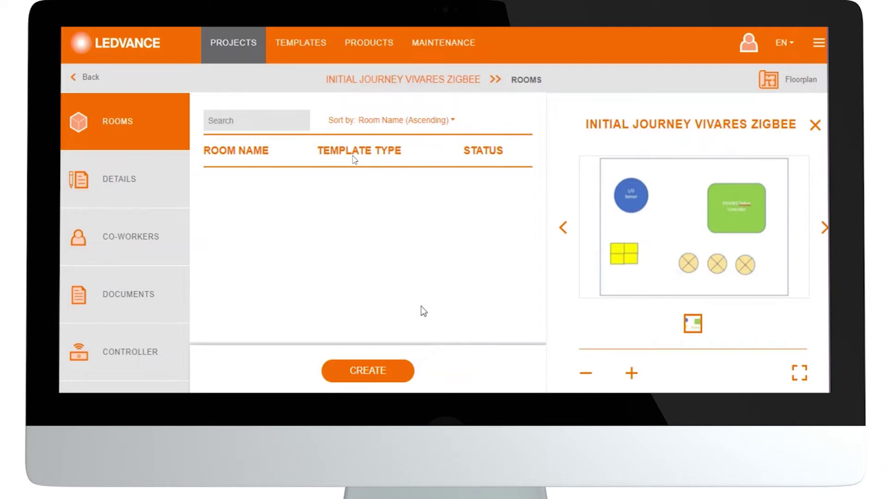
Create room 'Meeting room floor 4 wing WEST', no template, described 'Meeting room open plan with windows red door right'.
{"action": "left_click", "coordinate": [387, 373]}
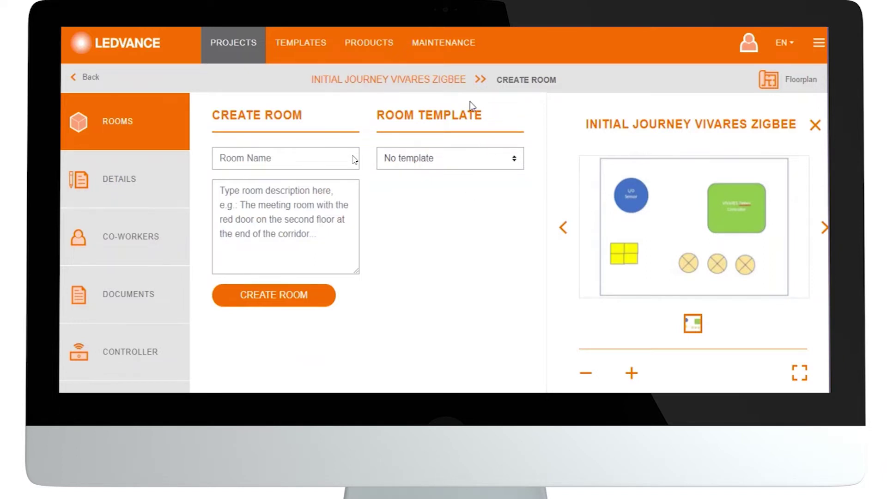
{"action": "left_click", "coordinate": [516, 161]}
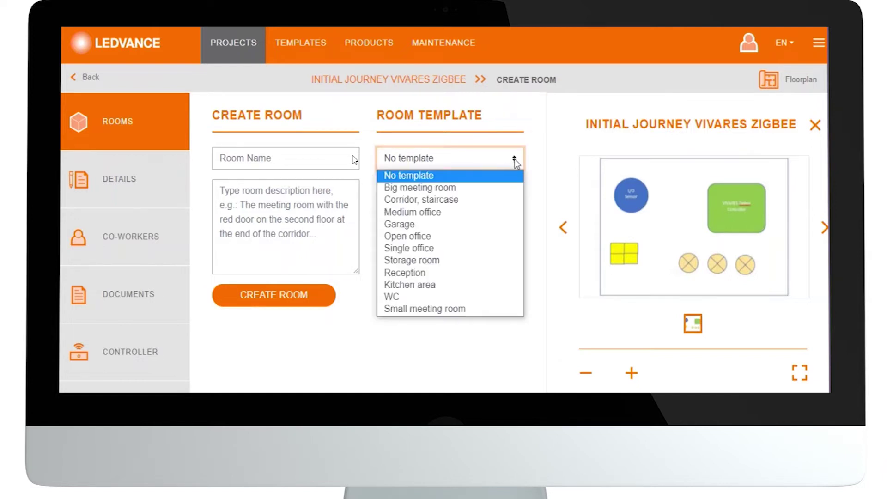
{"action": "left_click", "coordinate": [475, 179]}
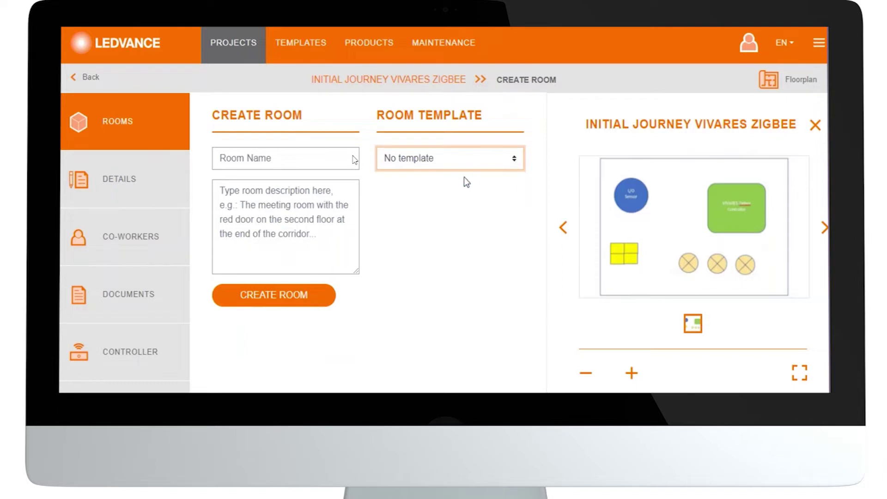
{"action": "left_click", "coordinate": [306, 158]}
{"action": "type", "text": "Meeting room floor "}
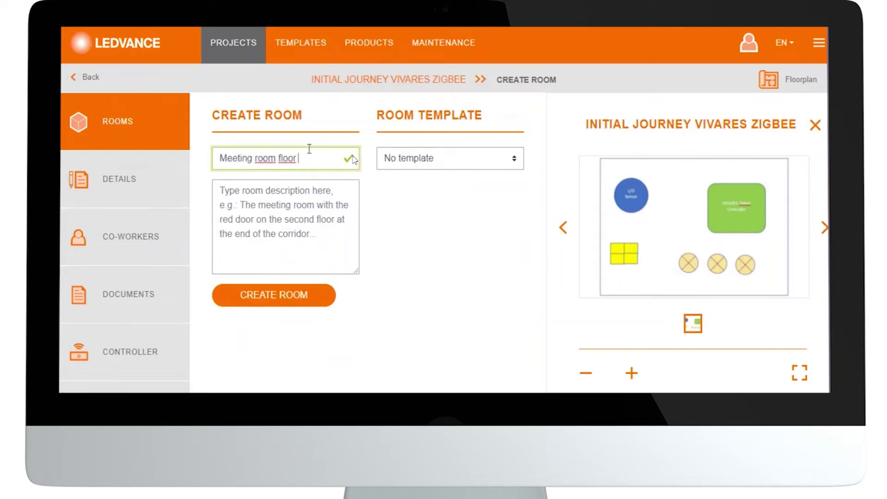
{"action": "type", "text": "4 wing WEST"}
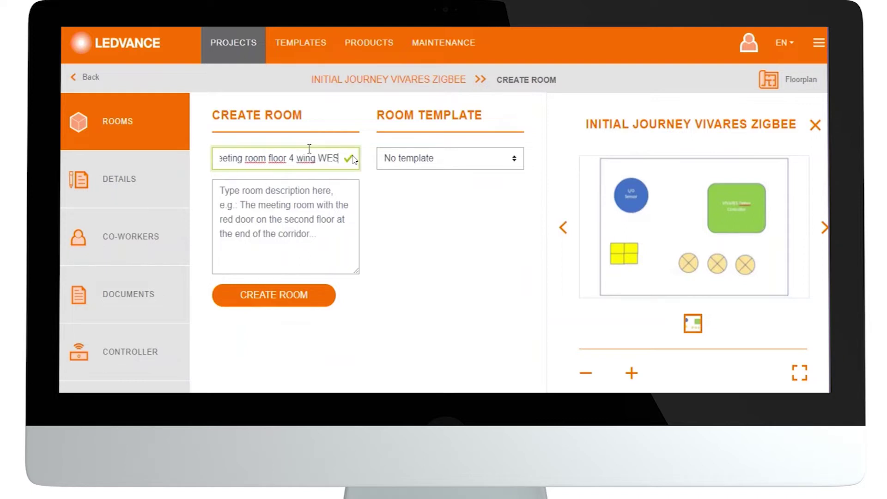
{"action": "left_click", "coordinate": [275, 201]}
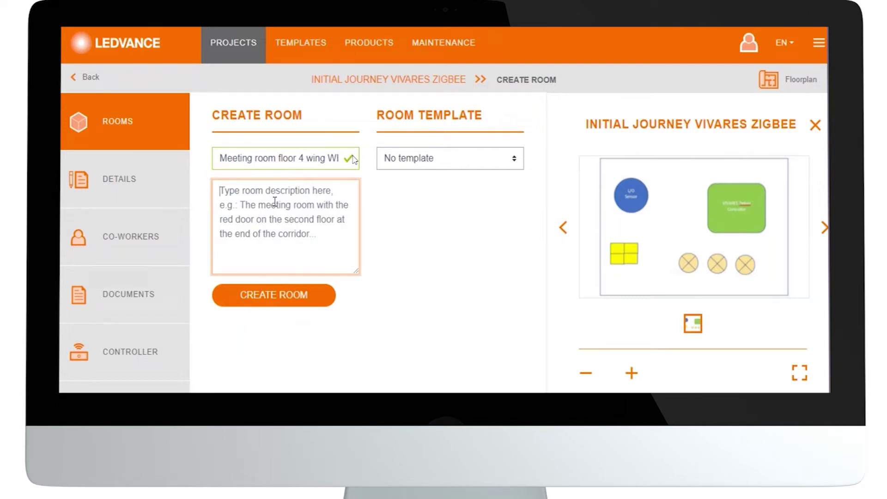
{"action": "type", "text": "Meeting room open plan with wo"}
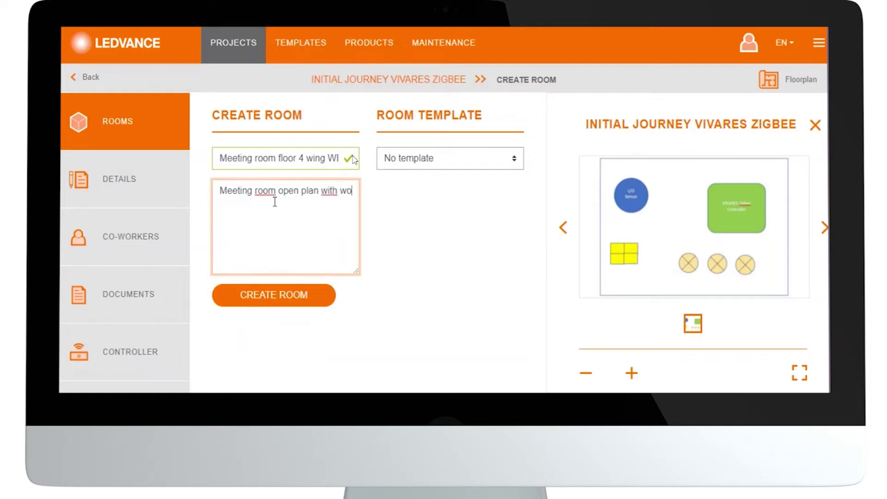
{"action": "type", "text": "n"}
{"action": "key", "text": "BackSpace"}
{"action": "key", "text": "BackSpace"}
{"action": "type", "text": "indows red door right"}
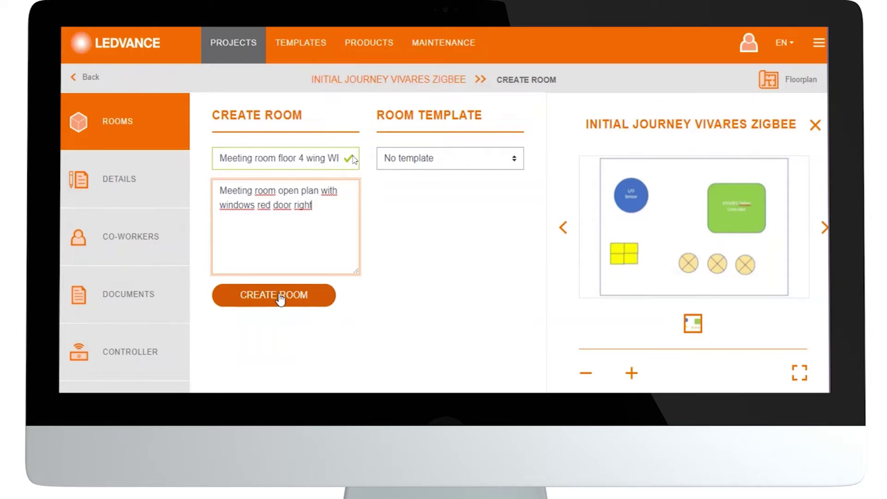
{"action": "left_click", "coordinate": [280, 296]}
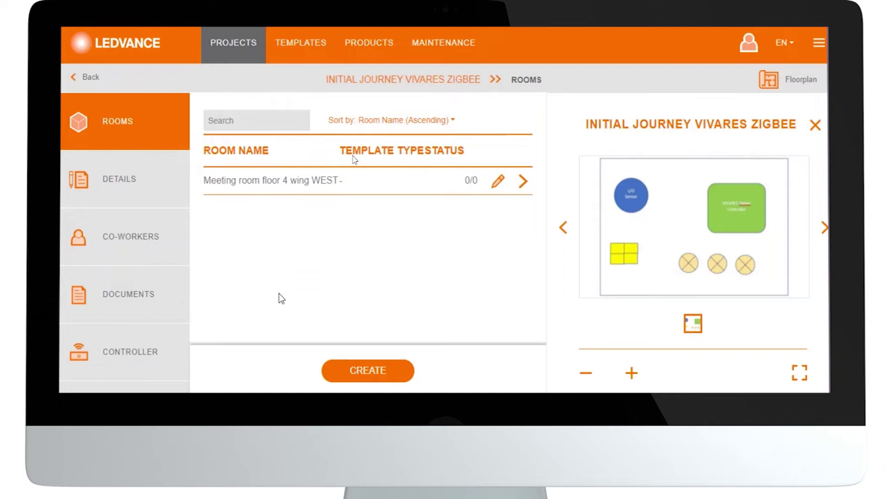
Create room 'Single office floor 4 wing WEST' described as a single office with desk, meeting area, windows, blue door left.
{"action": "left_click", "coordinate": [351, 372]}
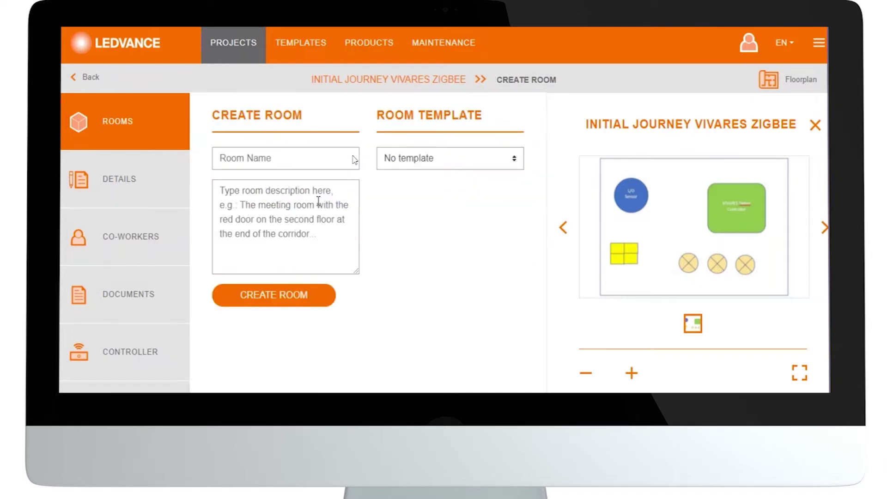
{"action": "left_click", "coordinate": [353, 159]}
{"action": "type", "text": "Single "}
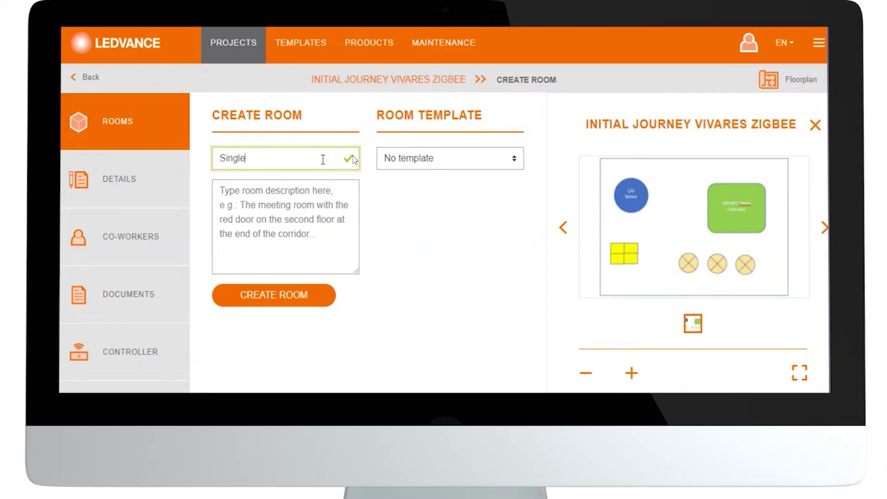
{"action": "type", "text": "office floor 4 wing M"}
{"action": "type", "text": "EST"}
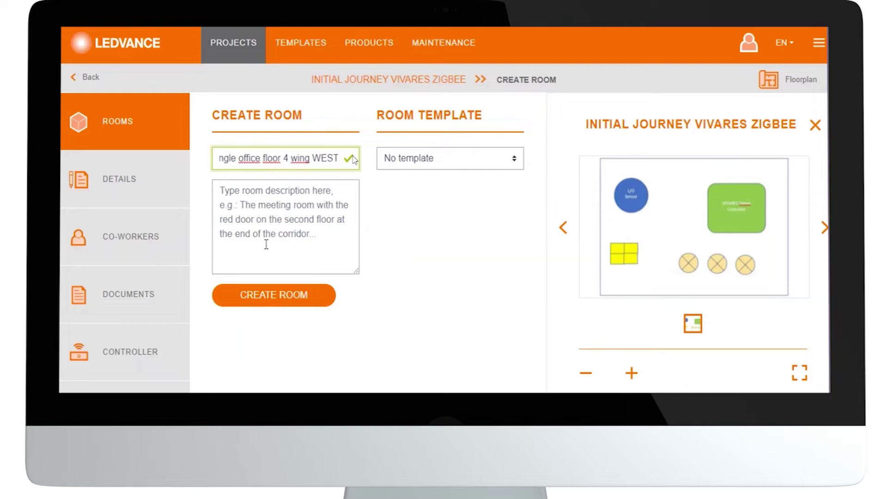
{"action": "left_click", "coordinate": [271, 240]}
{"action": "type", "text": "s"}
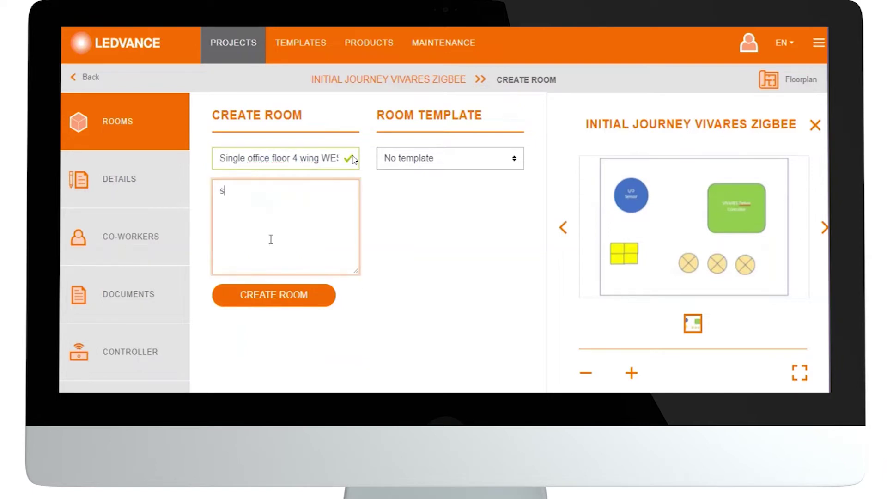
{"action": "type", "text": "ingle office with desk"}
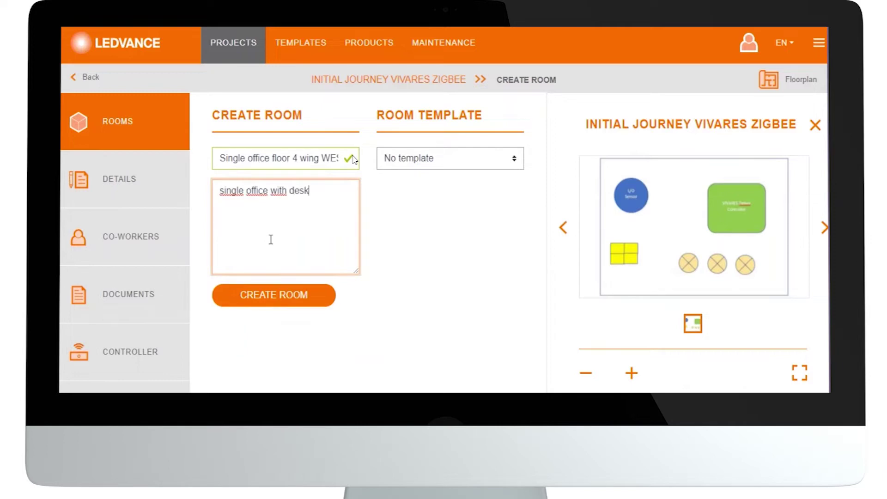
{"action": "type", "text": " and meeting "}
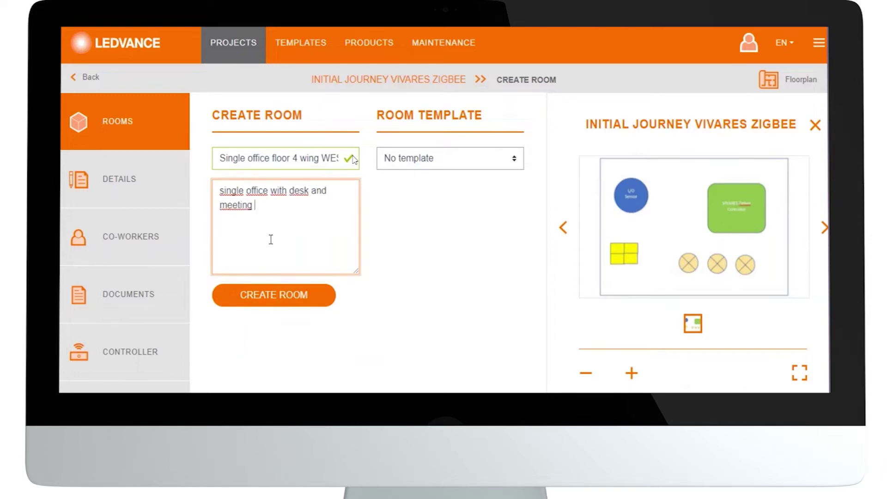
{"action": "type", "text": "area - windows"}
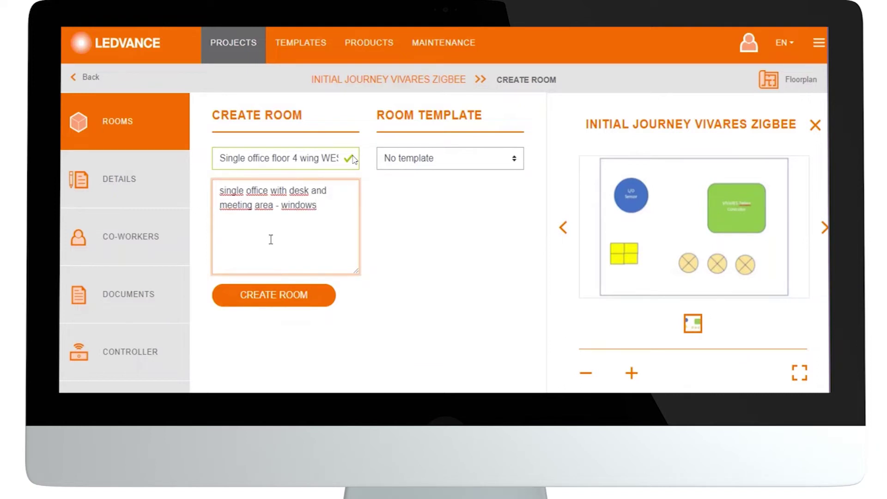
{"action": "type", "text": "blue door left side"}
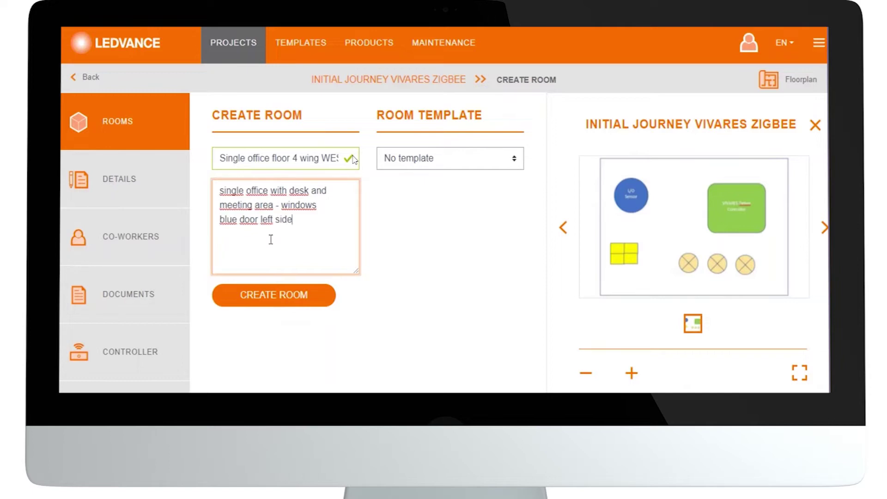
{"action": "left_click", "coordinate": [266, 297]}
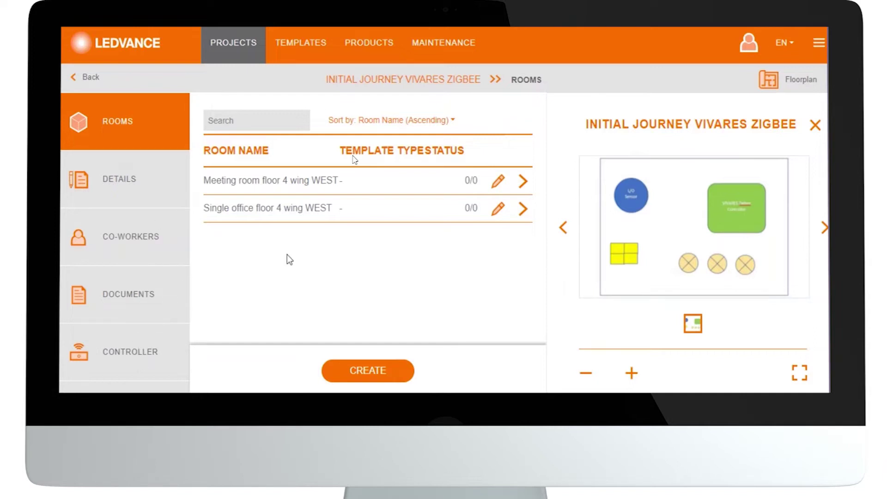
In the project details, confirm the name 'Initial Journey VIVARES Zigbee' and begin editing Primary Contact.
{"action": "left_click", "coordinate": [128, 180]}
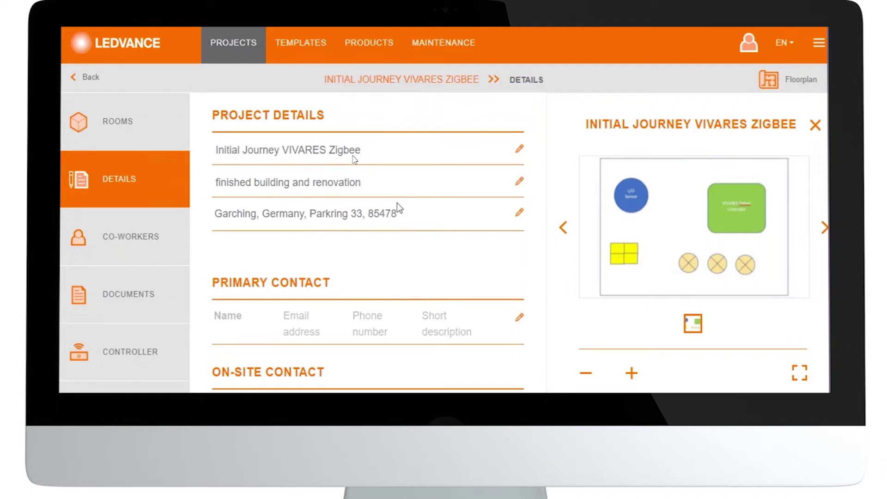
{"action": "left_click", "coordinate": [519, 152]}
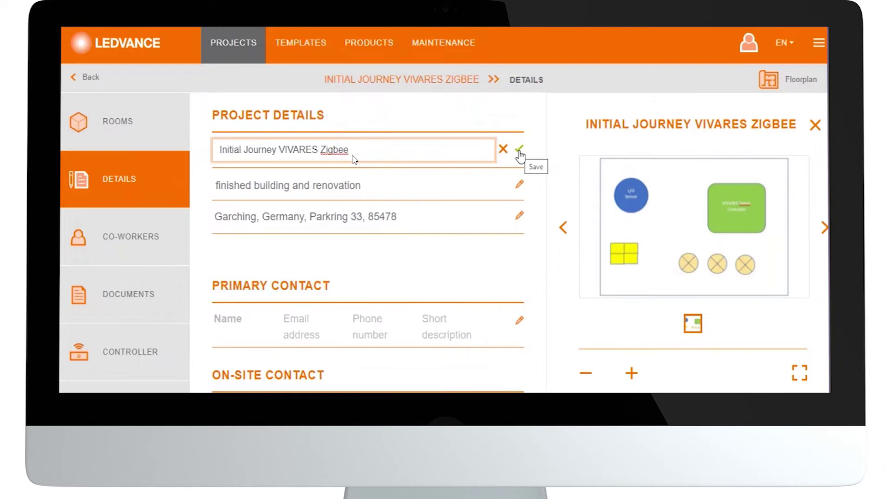
{"action": "left_click", "coordinate": [519, 153]}
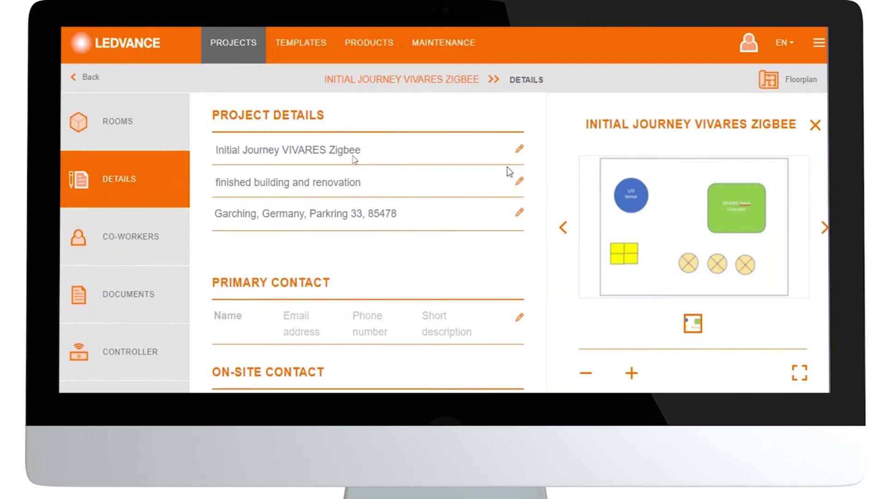
{"action": "scroll", "coordinate": [355, 159], "scroll_direction": "down", "scroll_amount": 1}
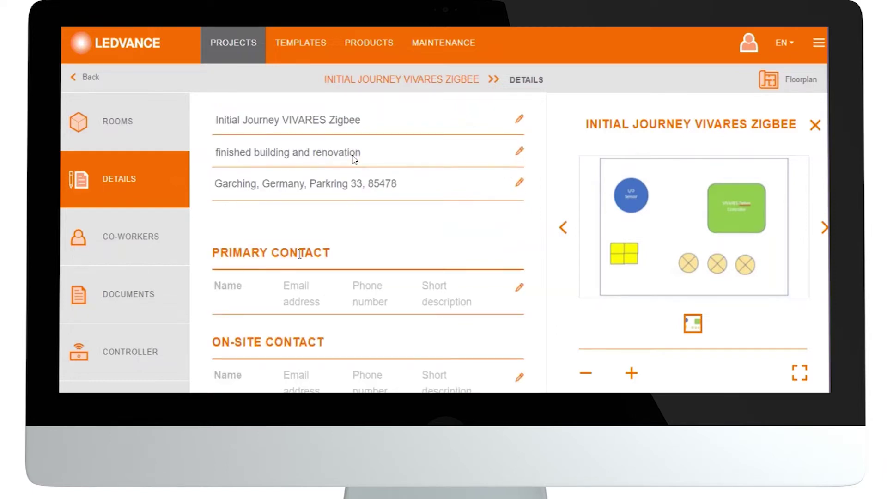
{"action": "left_click", "coordinate": [521, 290]}
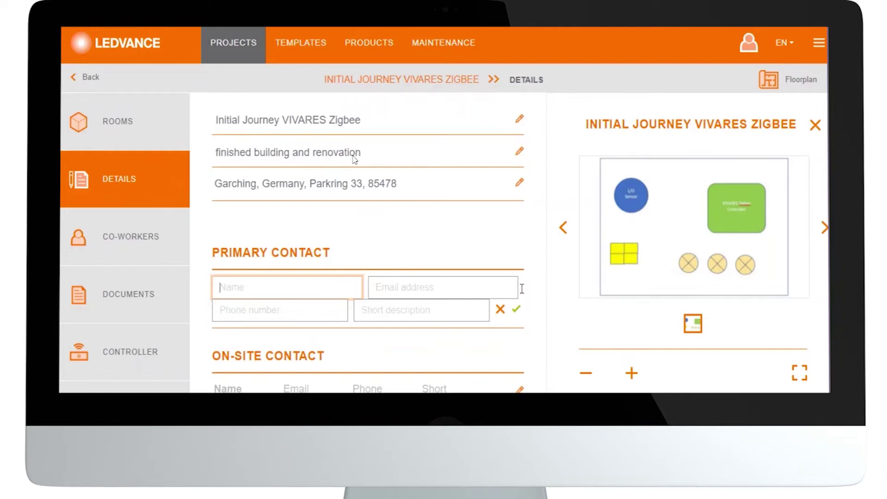
Enter the primary contact's name, e-mail and phone with description 'overall responsible project', and save.
{"action": "key", "text": "Tab"}
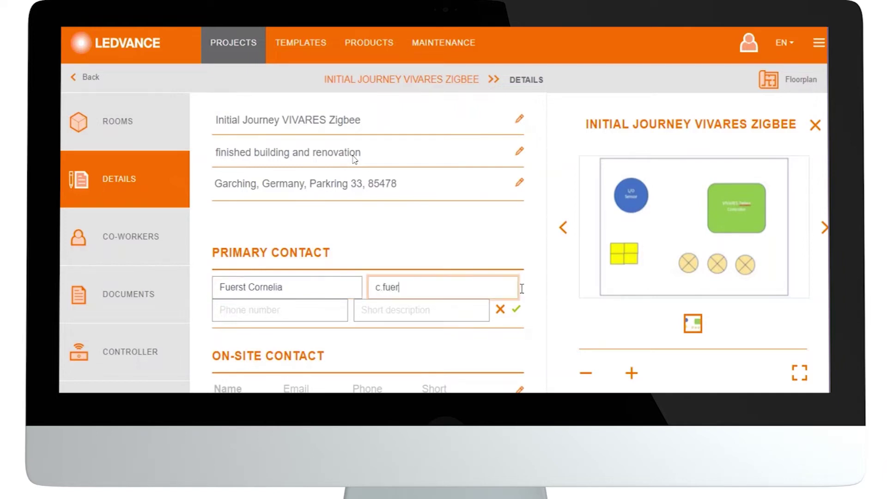
{"action": "key", "text": "Tab"}
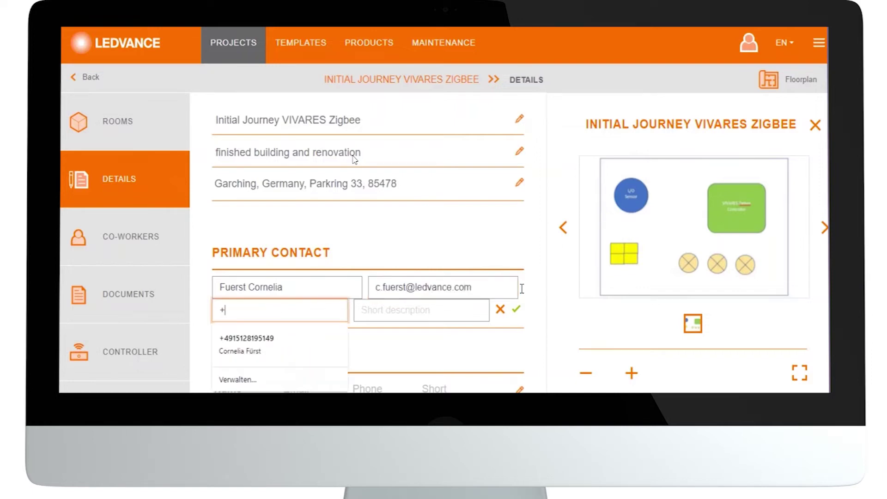
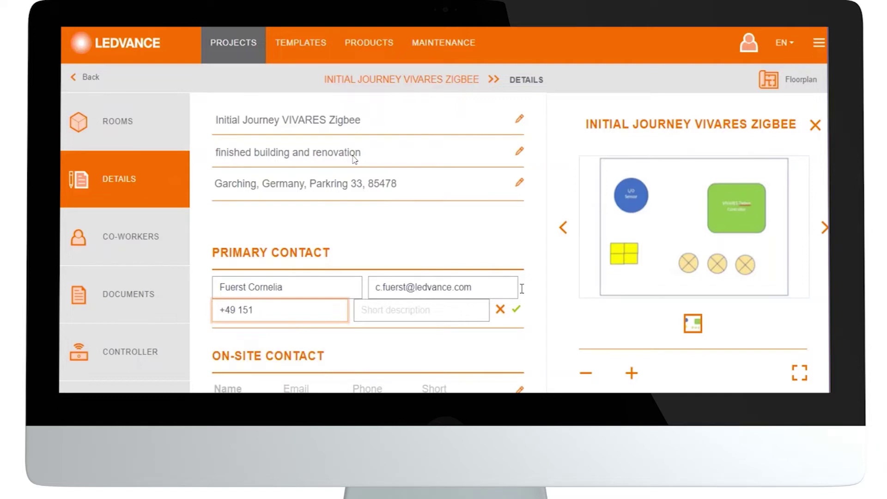
{"action": "left_click", "coordinate": [469, 304]}
{"action": "type", "text": "overall re"}
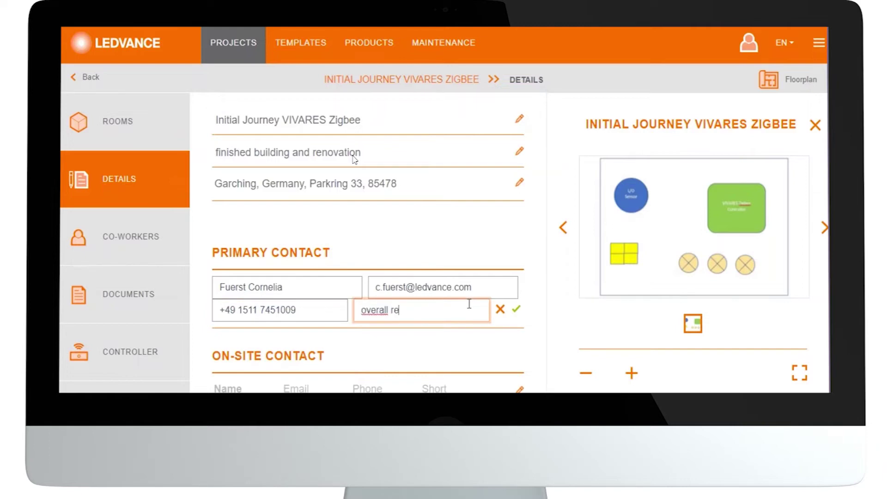
{"action": "type", "text": "sponsible project"}
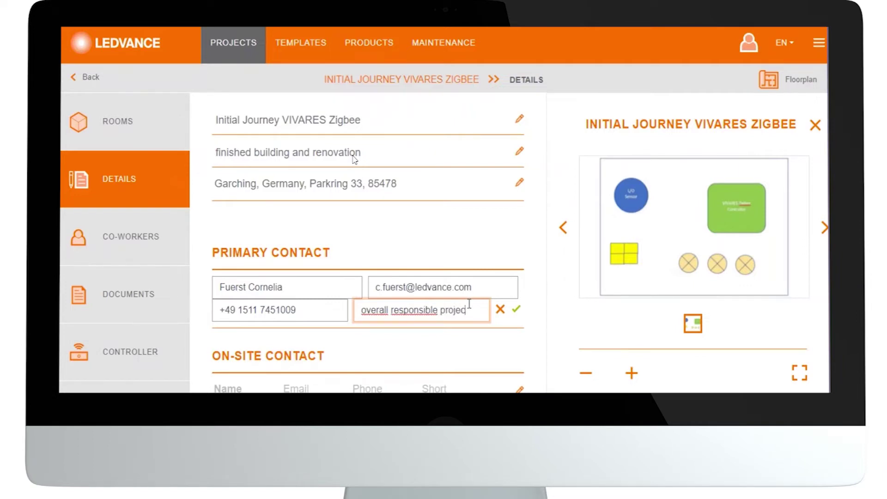
{"action": "left_click", "coordinate": [516, 313]}
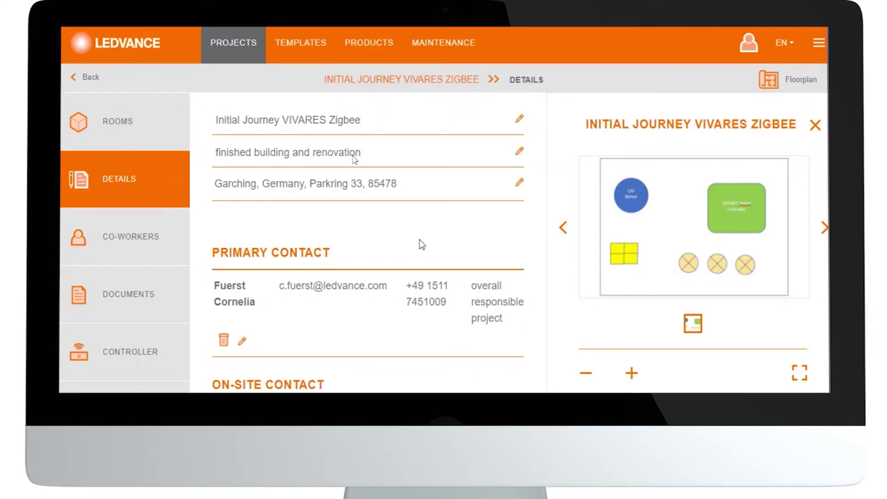
{"action": "scroll", "coordinate": [368, 336], "scroll_direction": "down", "scroll_amount": 4}
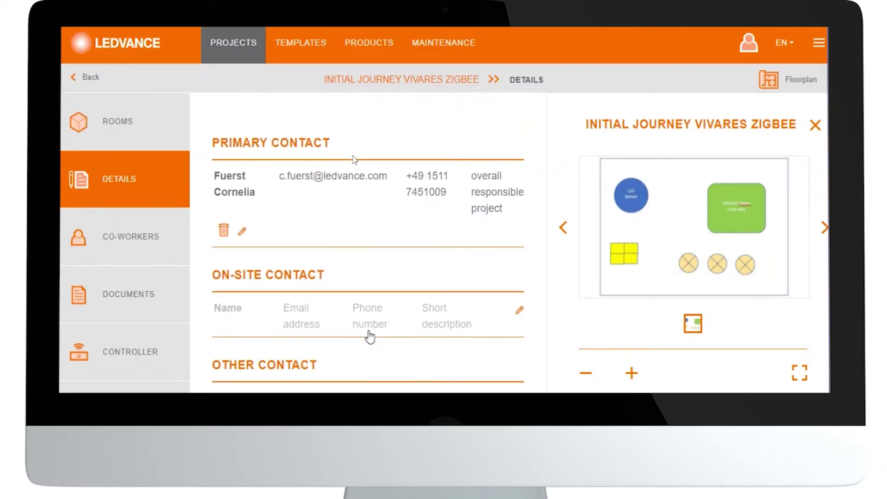
{"action": "scroll", "coordinate": [369, 336], "scroll_direction": "down", "scroll_amount": 1}
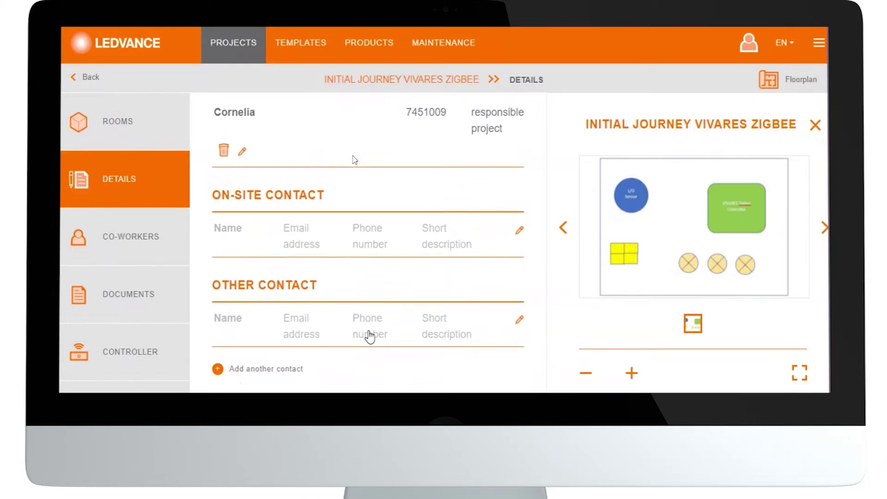
Enter the on-site contact's full name, e-mail address and phone number.
{"action": "left_click", "coordinate": [279, 246]}
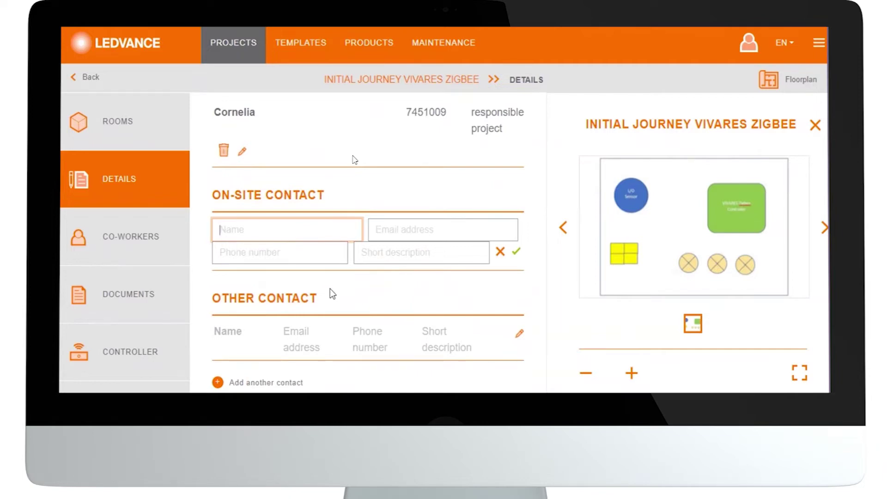
{"action": "type", "text": "S"}
{"action": "key", "text": "BackSpace"}
{"action": "key", "text": "Tab"}
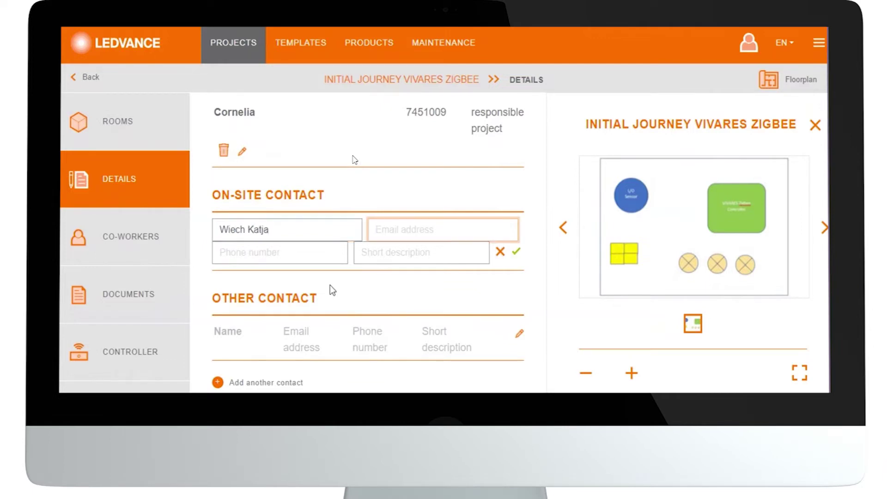
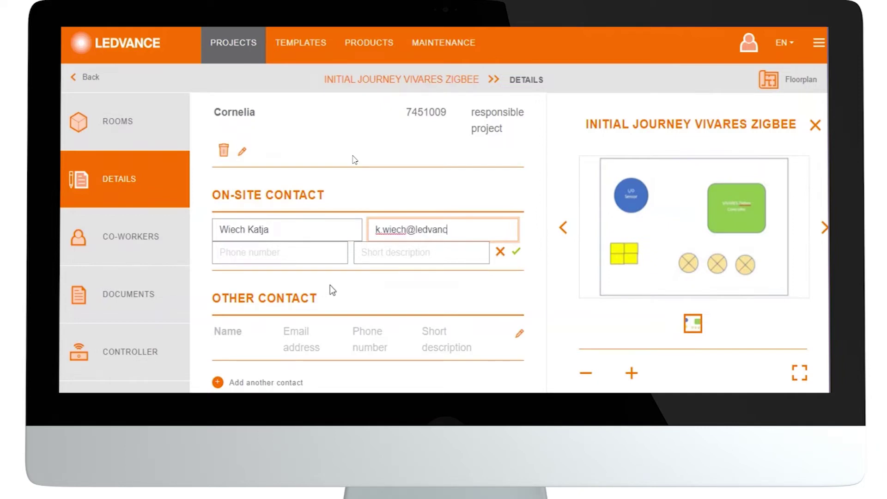
{"action": "key", "text": "Tab"}
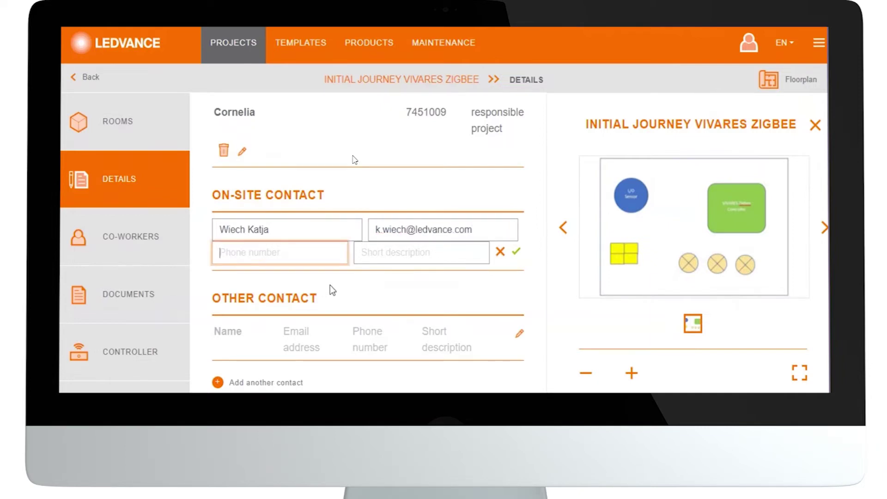
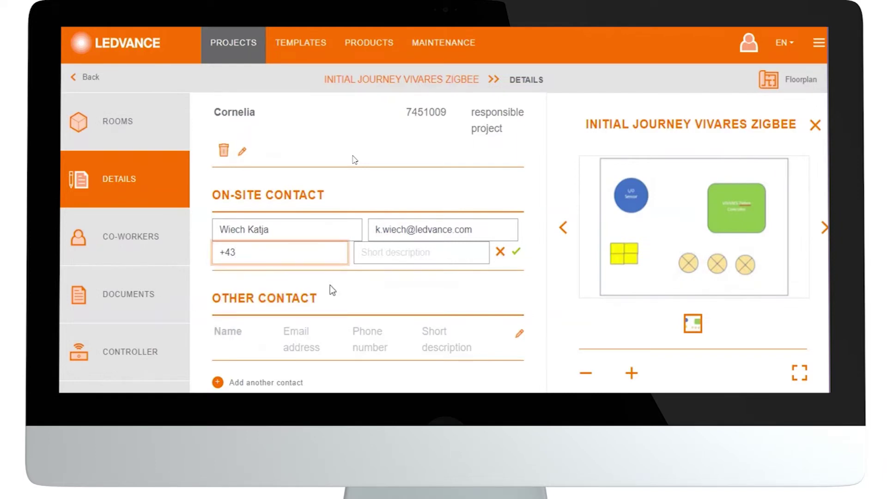
Add the description 'on-site responsible manager' and save the on-site contact.
{"action": "left_click", "coordinate": [387, 255]}
{"action": "type", "text": "onsite respon"}
{"action": "key", "text": "BackSpace"}
{"action": "key", "text": "BackSpace"}
{"action": "type", "text": "onsible manager"}
{"action": "left_click", "coordinate": [371, 254]}
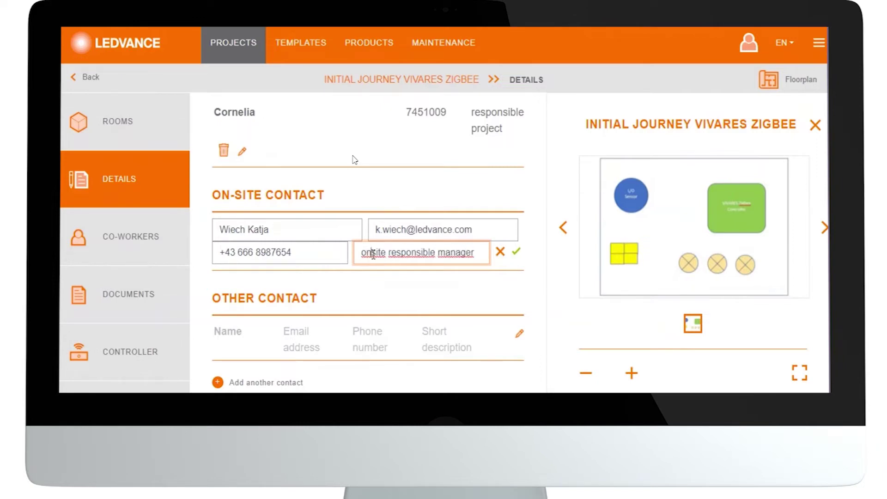
{"action": "type", "text": "-"}
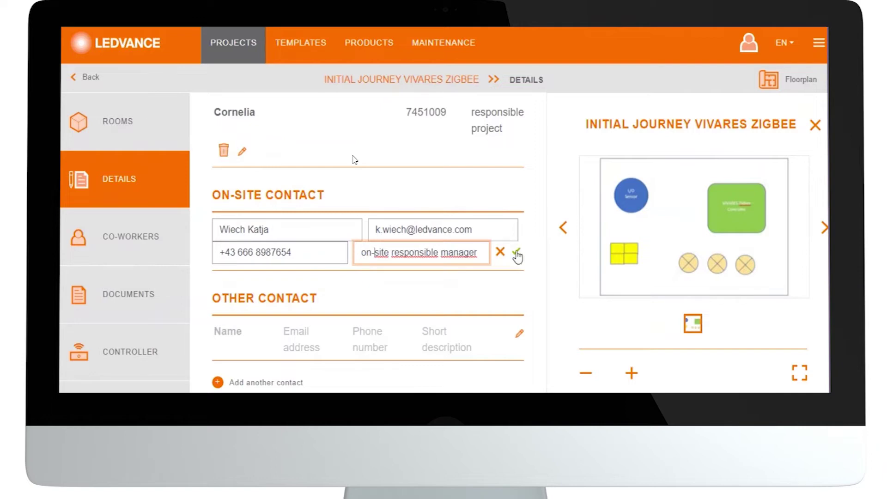
{"action": "left_click", "coordinate": [516, 253]}
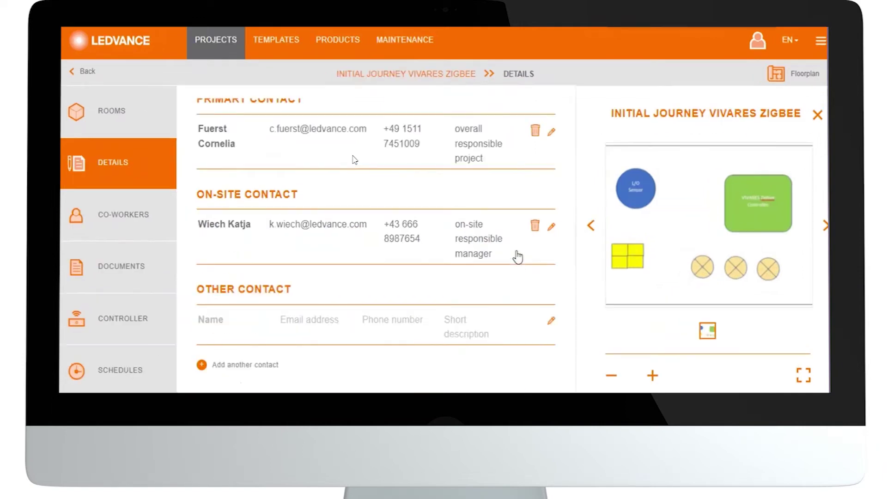
Enter the other contact's full name, e-mail address and phone number.
{"action": "left_click", "coordinate": [222, 329]}
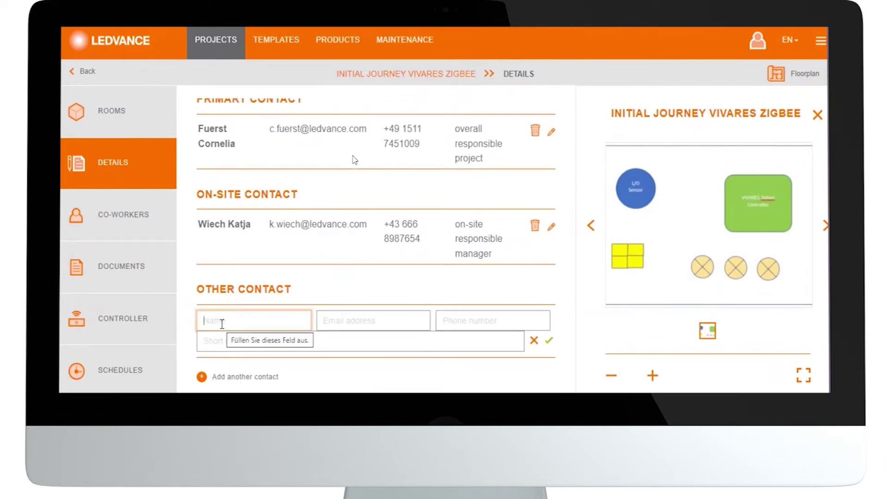
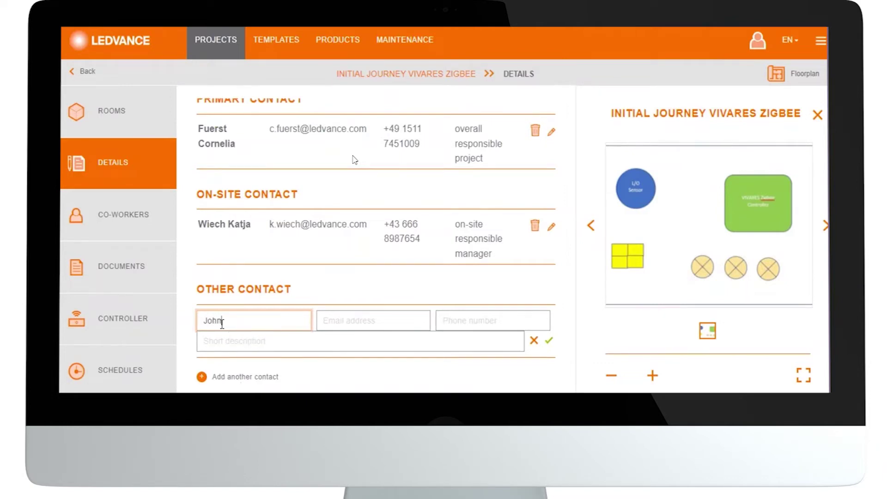
{"action": "key", "text": "Tab"}
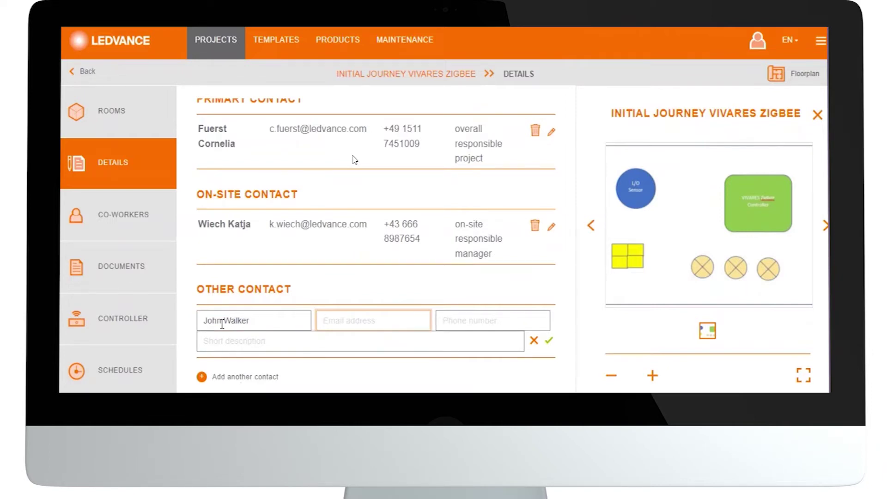
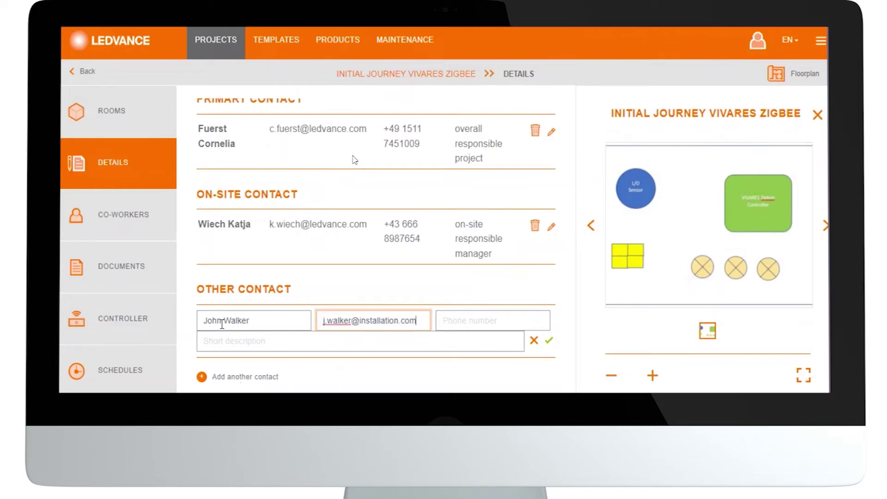
{"action": "key", "text": "Tab"}
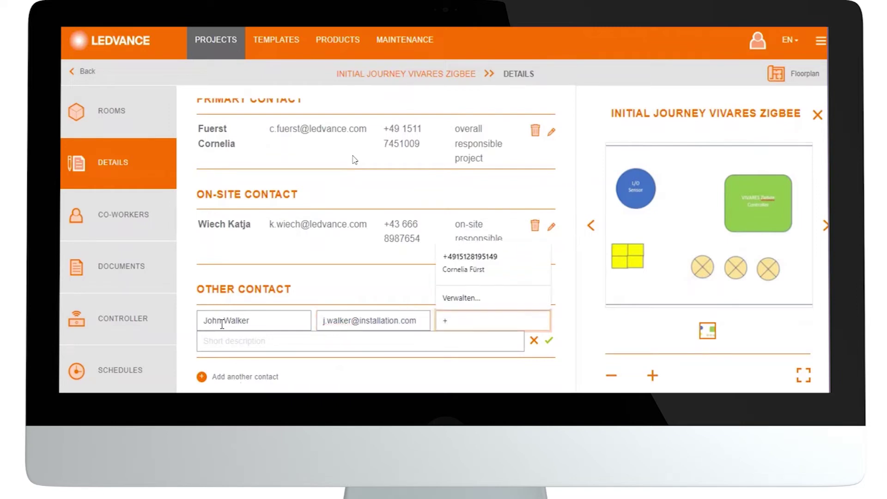
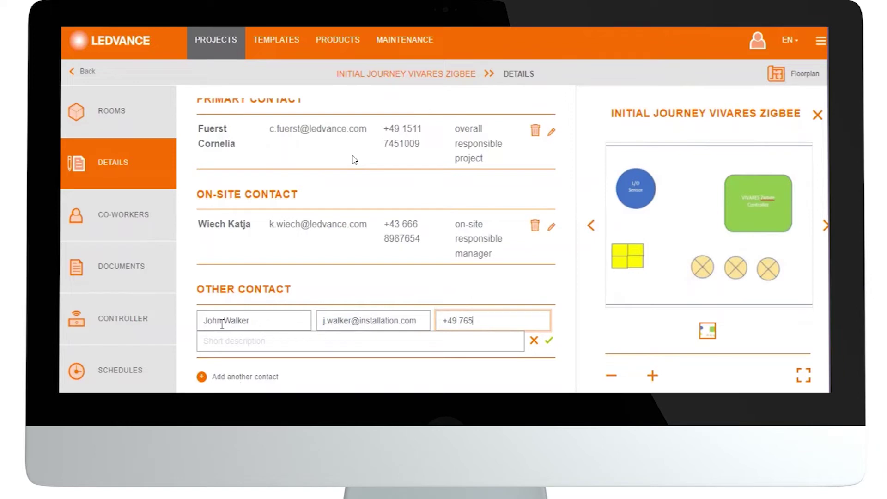
Describe the contact as 'responsible person for physical installation purpose', save, and review the Details page.
{"action": "left_click", "coordinate": [212, 342]}
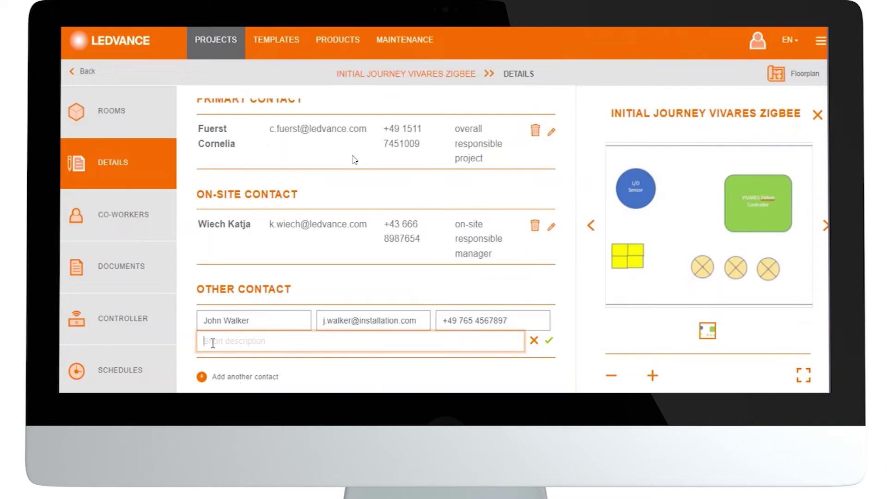
{"action": "type", "text": "responsible person for physical ins"}
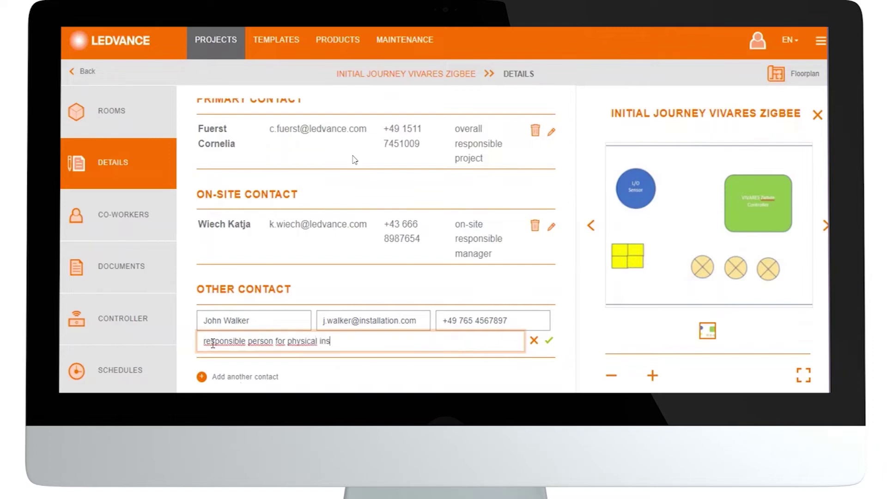
{"action": "type", "text": "tallation purpose"}
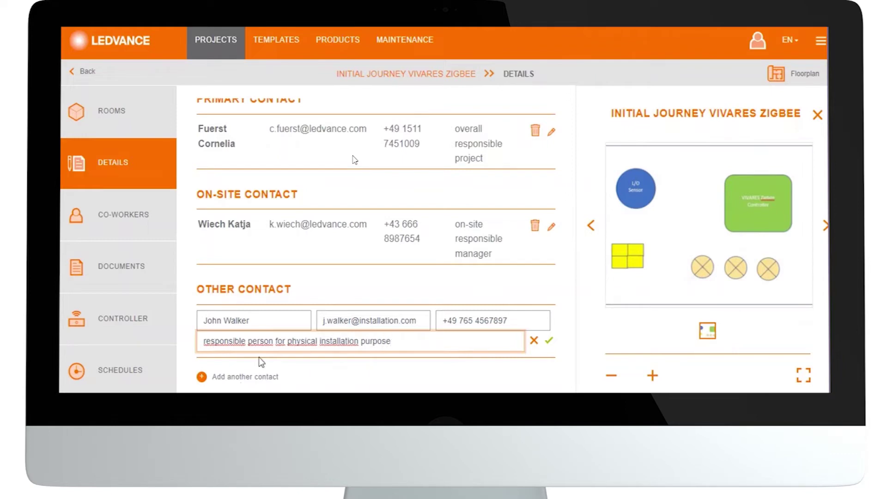
{"action": "left_click", "coordinate": [548, 342]}
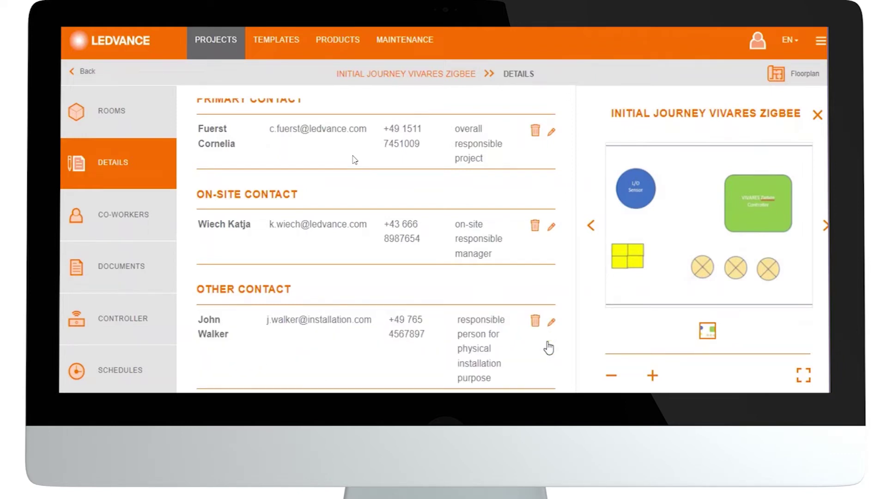
{"action": "scroll", "coordinate": [549, 347], "scroll_direction": "down", "scroll_amount": 1}
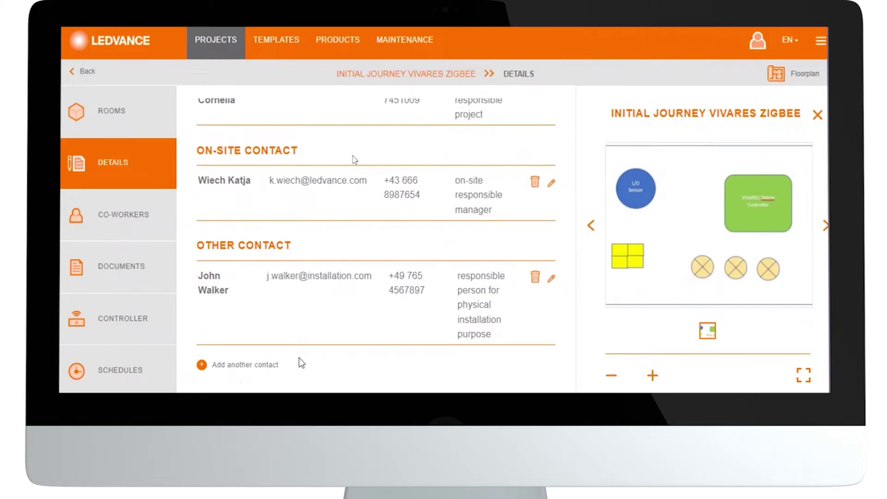
{"action": "scroll", "coordinate": [298, 357], "scroll_direction": "up", "scroll_amount": 4}
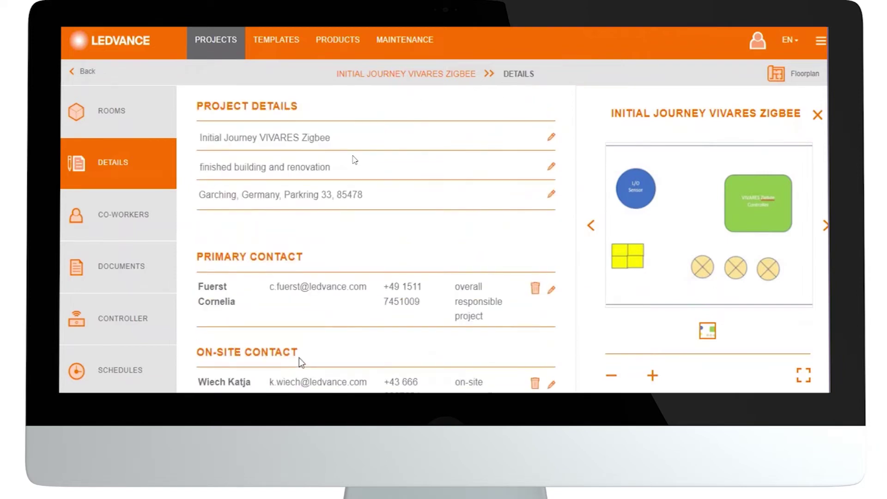
{"action": "scroll", "coordinate": [299, 357], "scroll_direction": "down", "scroll_amount": 3}
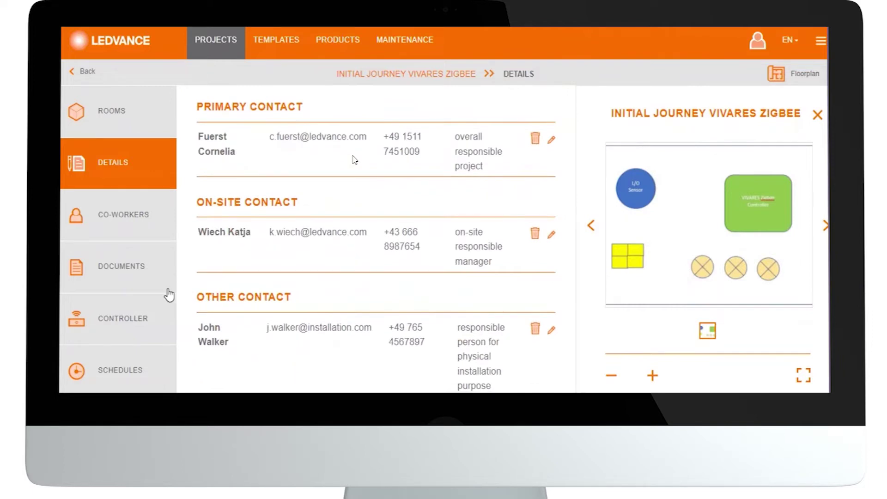
Go to the empty co-workers page and open a blank Invite Co-worker form.
{"action": "left_click", "coordinate": [135, 224]}
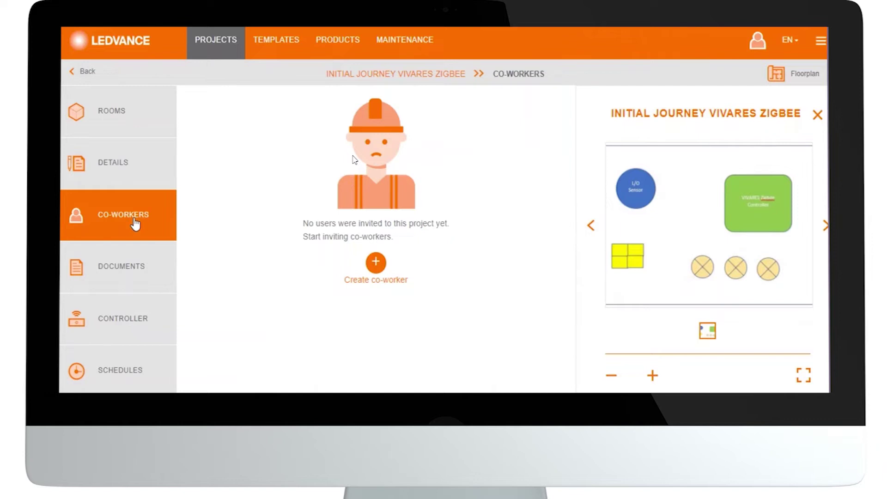
{"action": "left_click", "coordinate": [376, 263]}
Fill in the invitee's full name, e-mail address and phone number.
{"action": "left_click", "coordinate": [360, 146]}
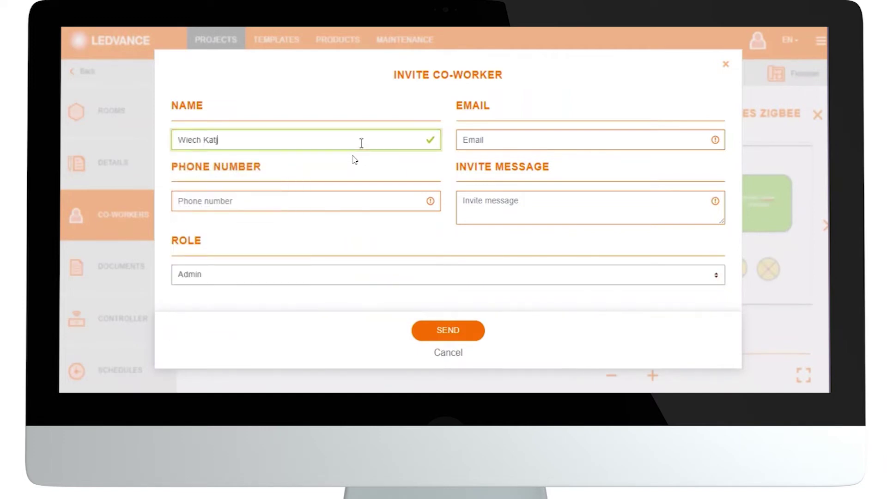
{"action": "left_click", "coordinate": [508, 146]}
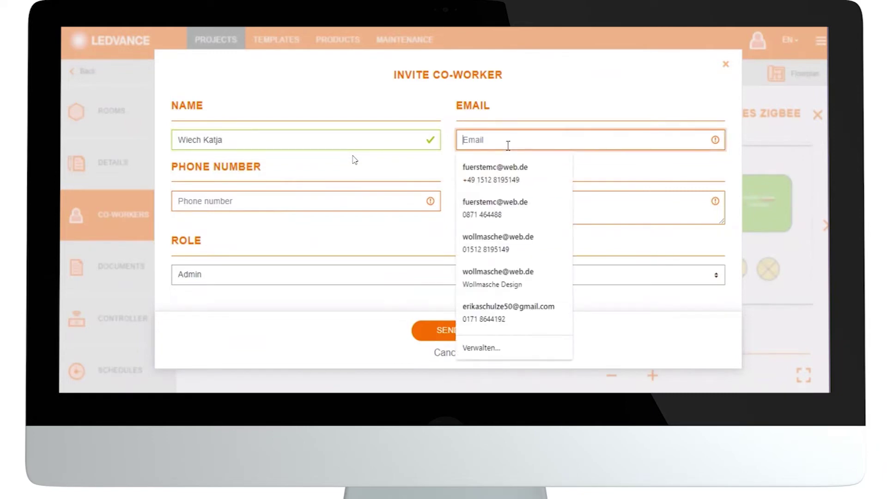
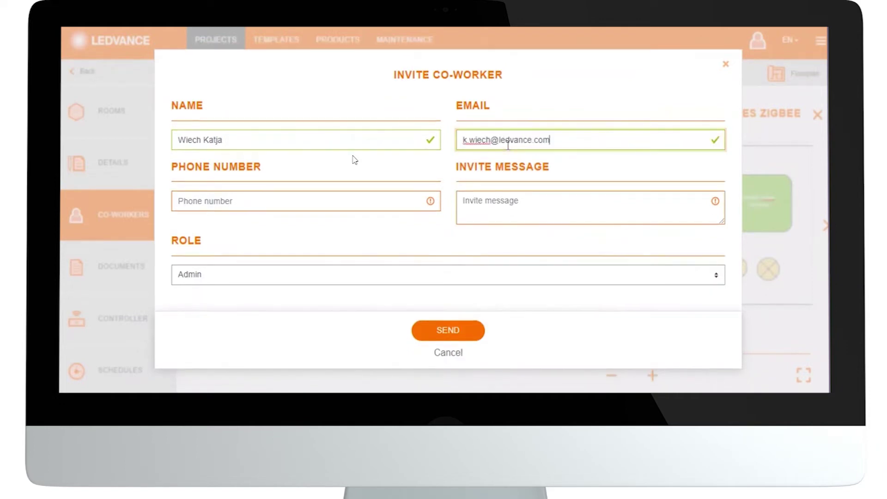
{"action": "left_click", "coordinate": [375, 202]}
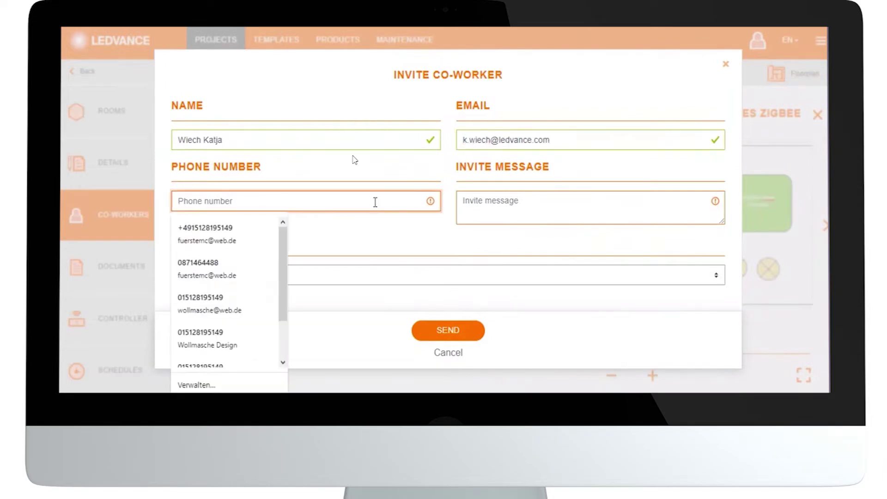
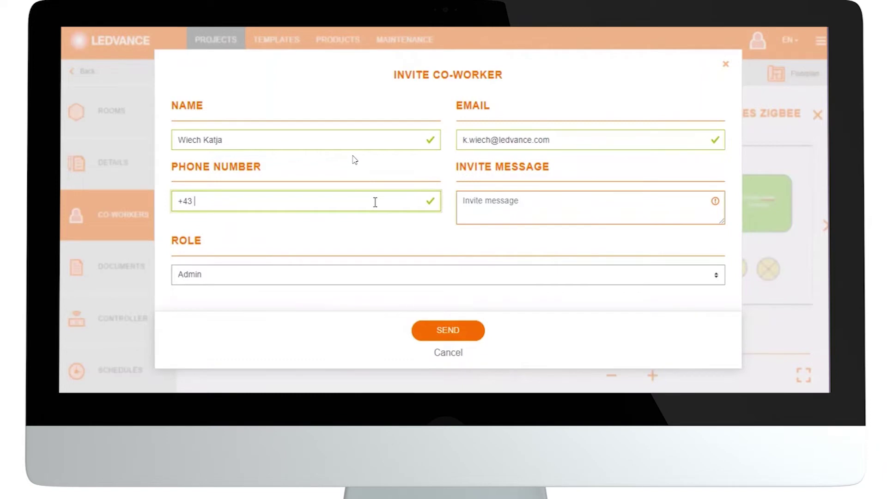
Add the message 'welcome to project initial journey VIVARES Zigbee', keep role Admin, and send the invitation.
{"action": "left_click", "coordinate": [596, 199]}
{"action": "type", "text": "welcome t"}
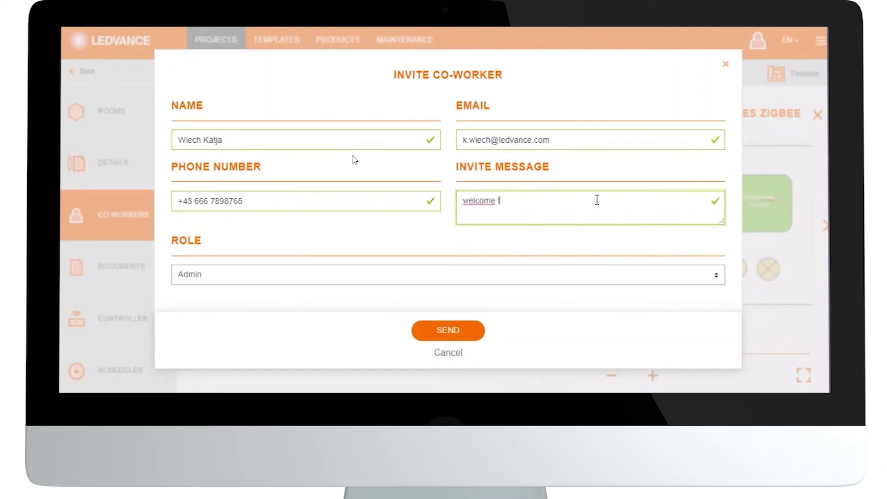
{"action": "type", "text": "o project initial journey VIVARES Zig"}
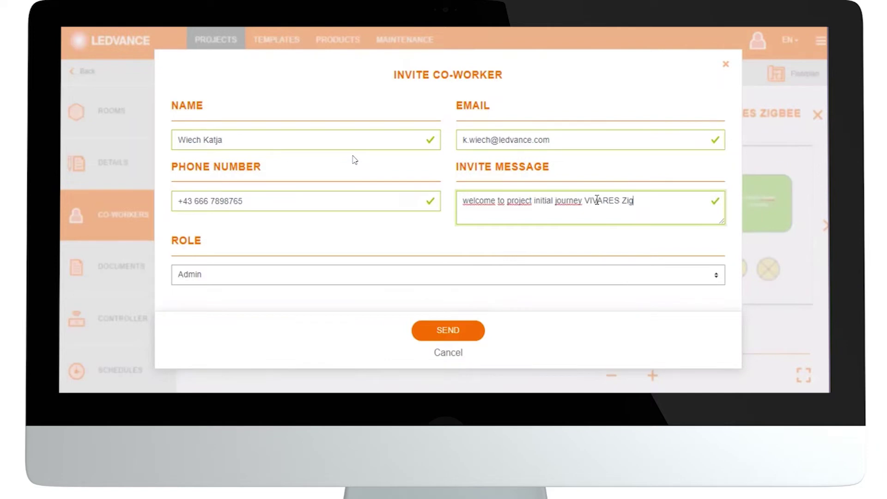
{"action": "type", "text": "bee"}
{"action": "left_click", "coordinate": [717, 278]}
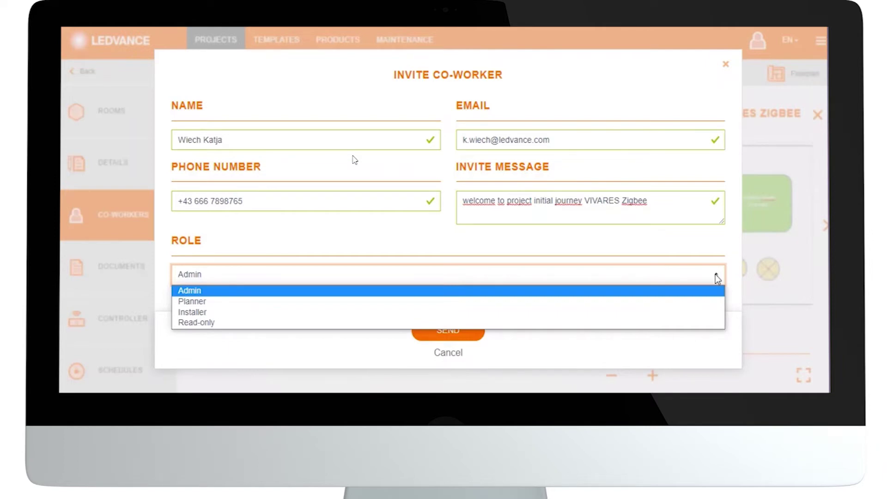
{"action": "left_click", "coordinate": [664, 289]}
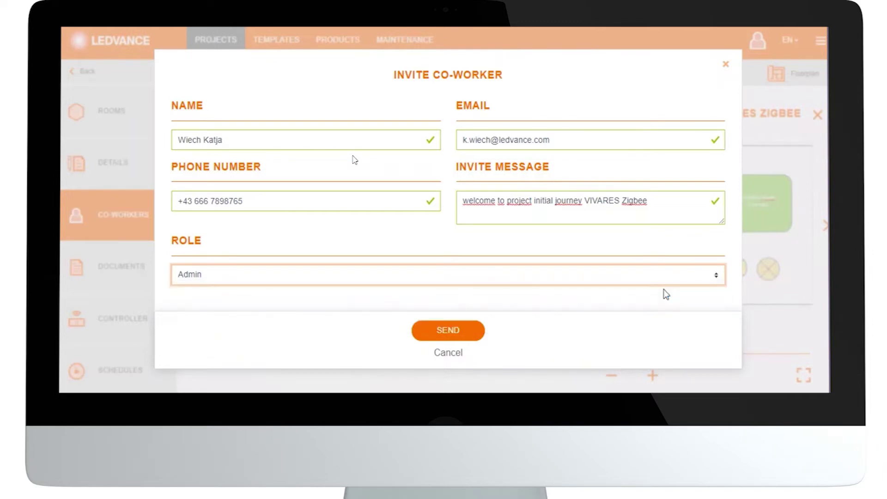
{"action": "left_click", "coordinate": [468, 331]}
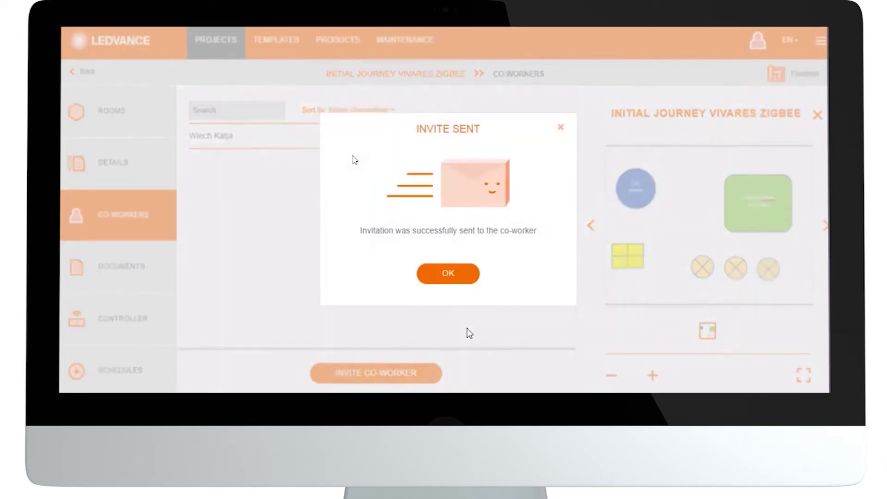
Dismiss the Invite Sent confirmation to see the invitee listed as Admin, invite pending.
{"action": "left_click", "coordinate": [446, 277]}
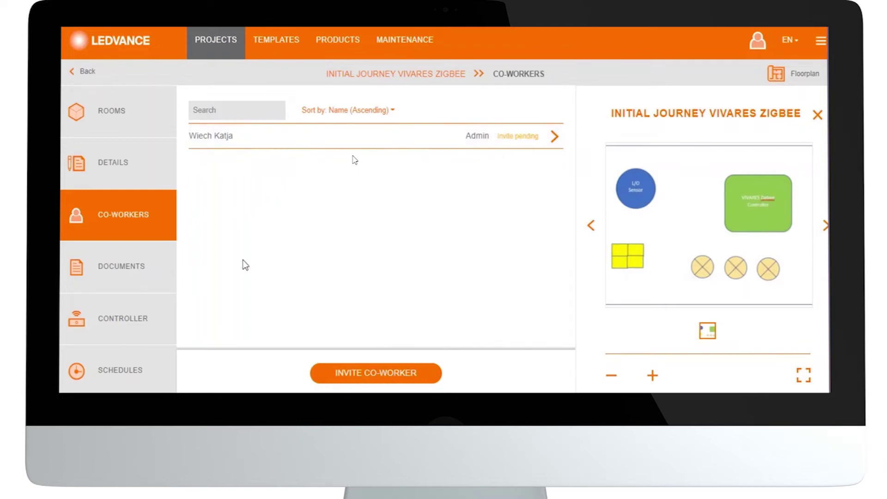
Open Documents and review the Bill of Materials, Installation Booklet and Letter of Acceptance previews.
{"action": "left_click", "coordinate": [135, 277]}
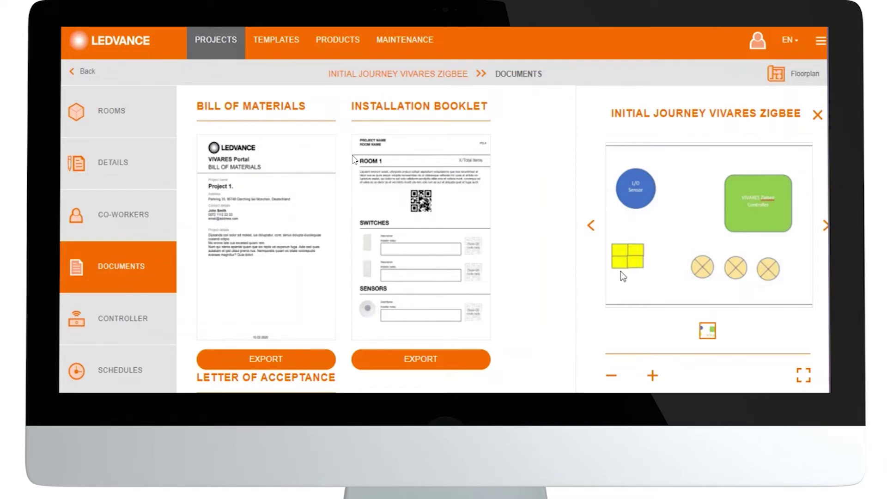
{"action": "scroll", "coordinate": [546, 286], "scroll_direction": "down", "scroll_amount": 4}
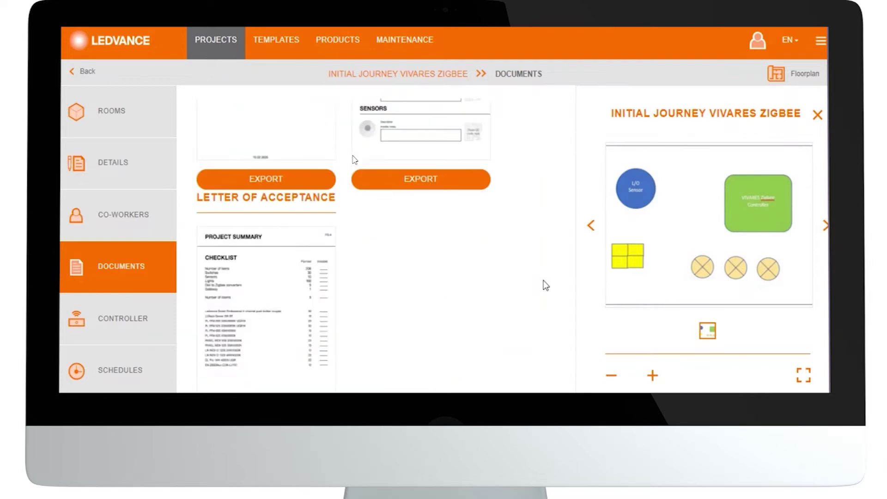
{"action": "scroll", "coordinate": [546, 285], "scroll_direction": "up", "scroll_amount": 2}
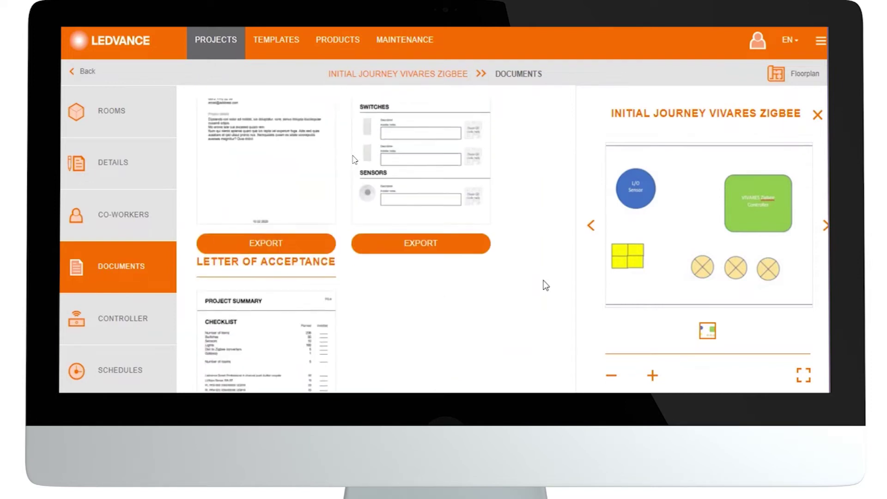
{"action": "scroll", "coordinate": [546, 286], "scroll_direction": "up", "scroll_amount": 2}
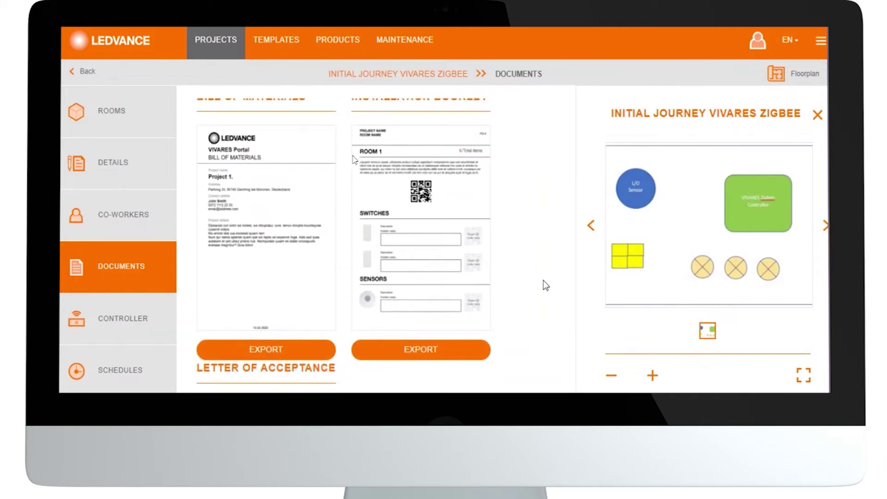
{"action": "scroll", "coordinate": [546, 285], "scroll_direction": "up", "scroll_amount": 1}
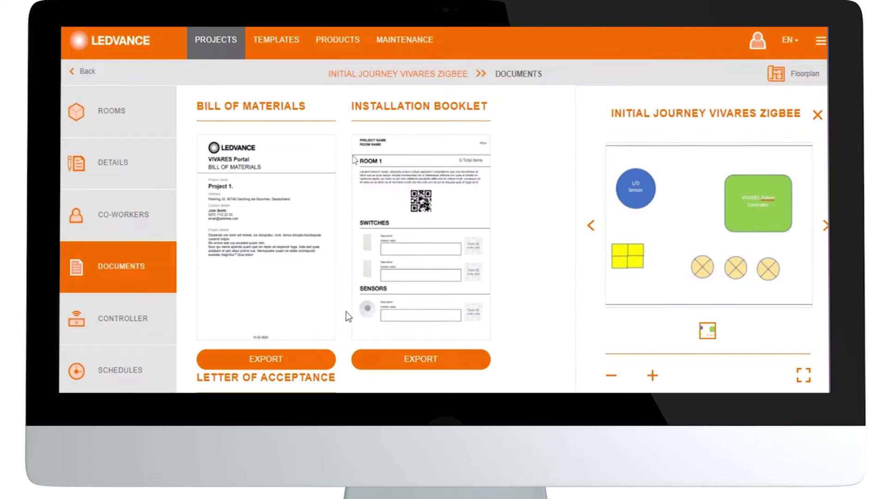
Show the Controller page, with the controller offline and maintenance and cloud-link unchecked.
{"action": "left_click", "coordinate": [153, 316]}
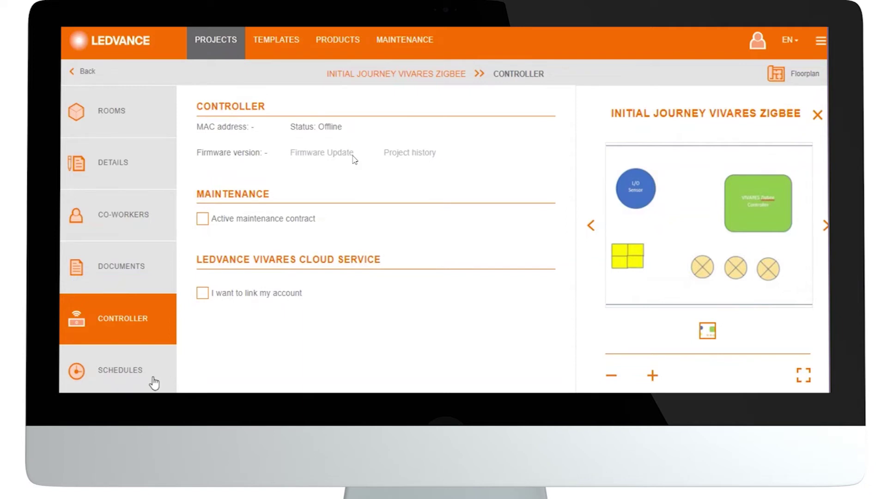
Pass through Schedules to the Project Templates page listing default templates such as Big meeting room.
{"action": "left_click", "coordinate": [136, 378]}
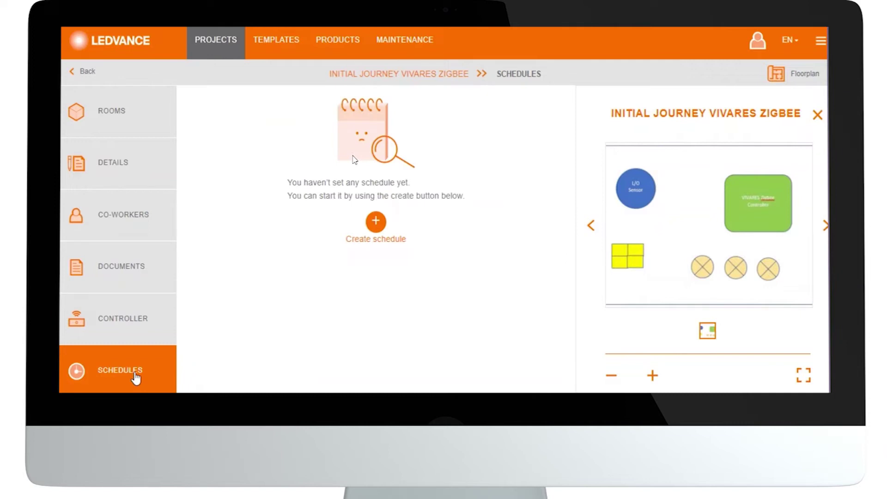
{"action": "scroll", "coordinate": [136, 378], "scroll_direction": "down", "scroll_amount": 3}
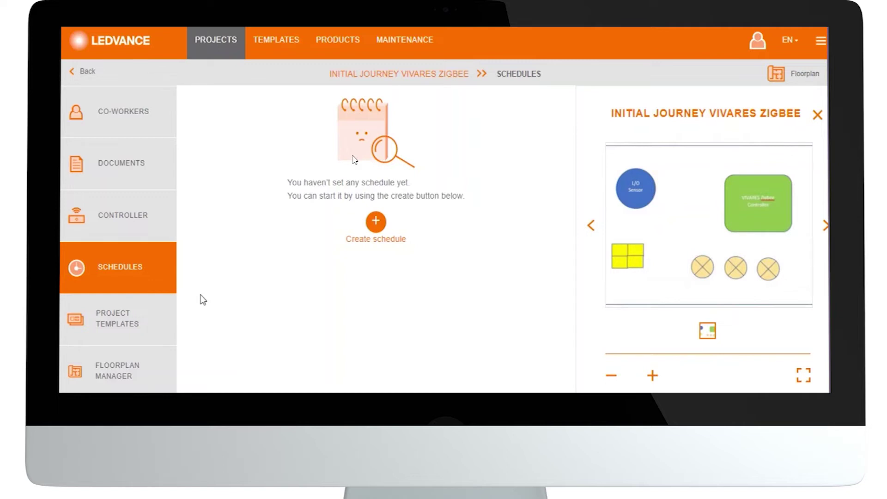
{"action": "left_click", "coordinate": [146, 323]}
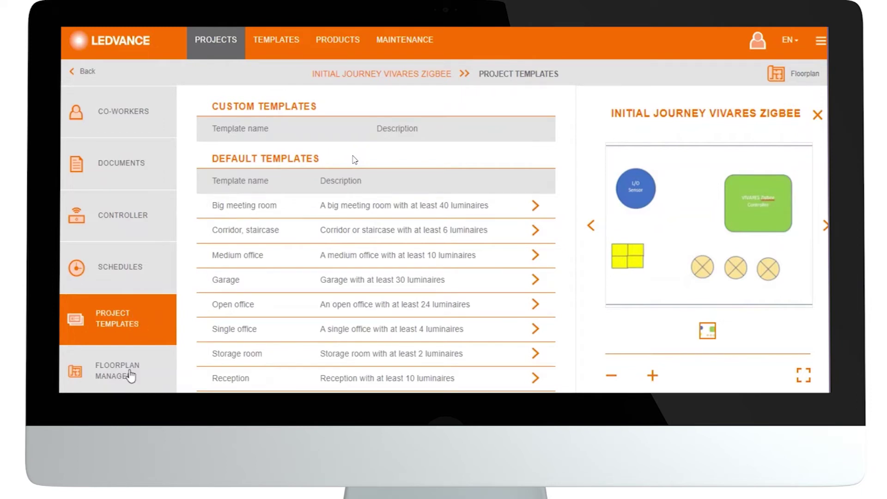
Show the Floorplan Manager with the uploaded floorplan listed under the project.
{"action": "left_click", "coordinate": [130, 386]}
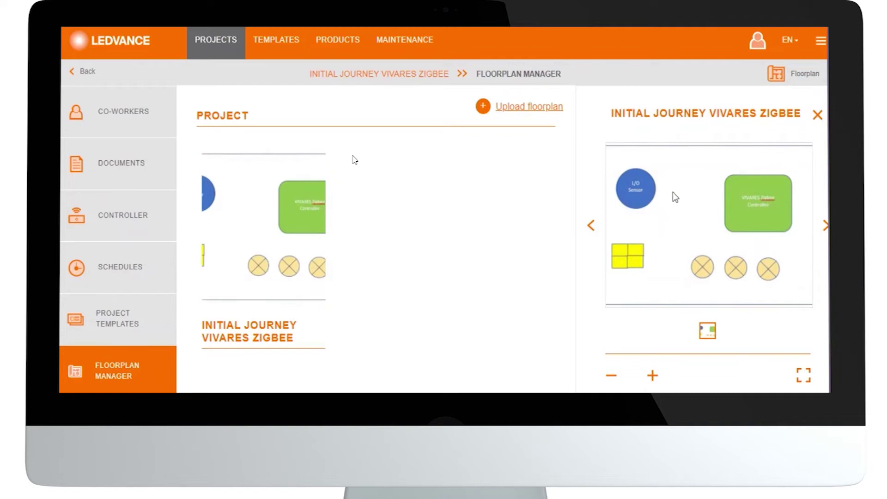
Close the floorplan preview and return to Co-workers, where the Admin invite shows as accepted.
{"action": "left_click", "coordinate": [791, 76]}
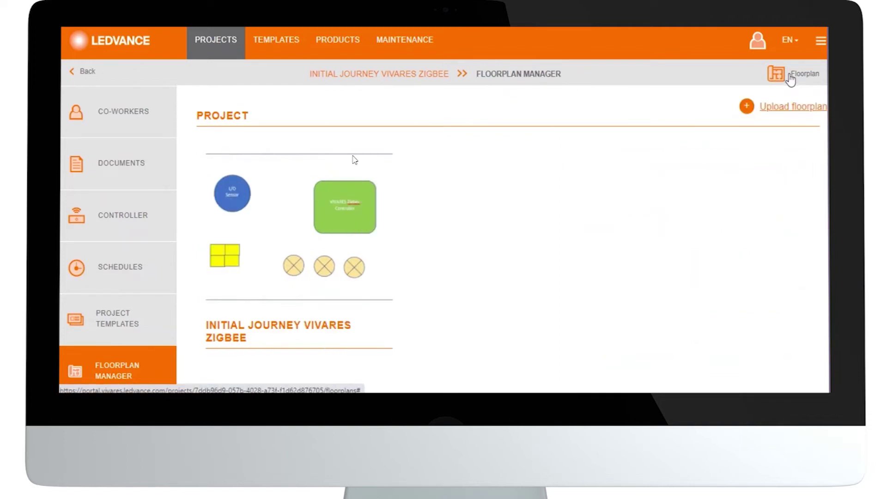
{"action": "mouse_move", "coordinate": [307, 194]}
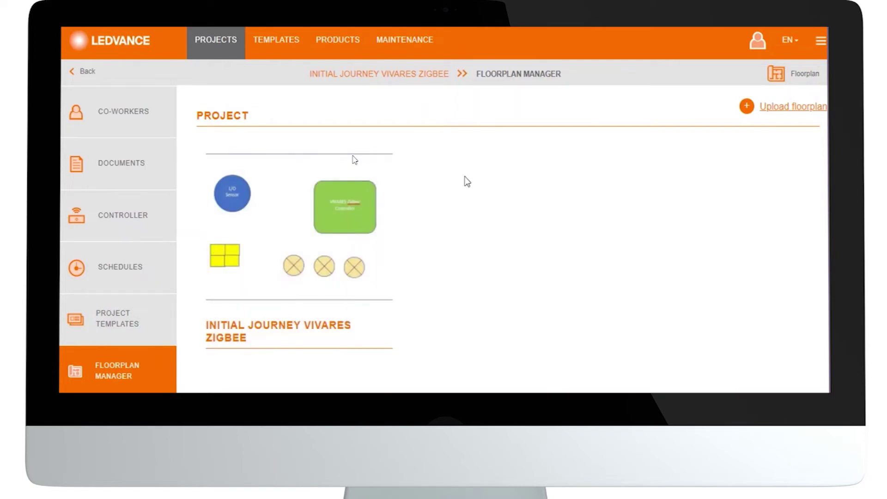
{"action": "left_click", "coordinate": [167, 123]}
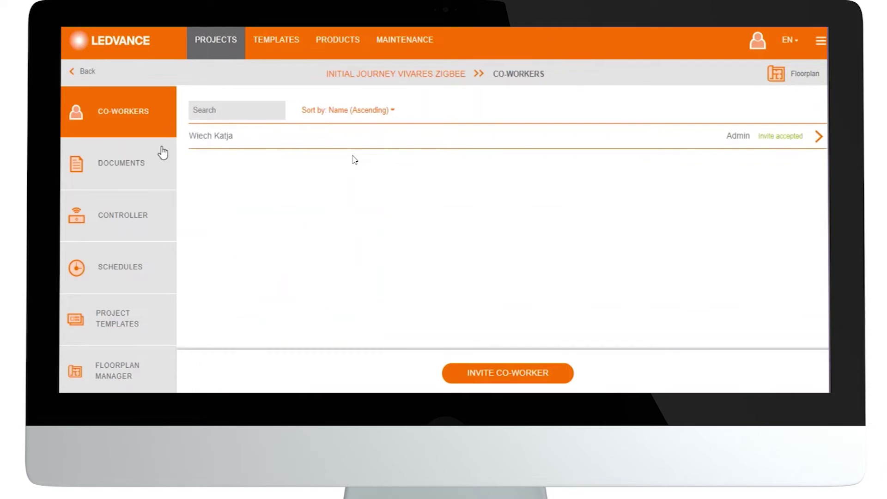
Go back to the Projects list and reopen the INITIAL JOURNEY VIVARES ZIGBEE project's rooms.
{"action": "left_click", "coordinate": [85, 71]}
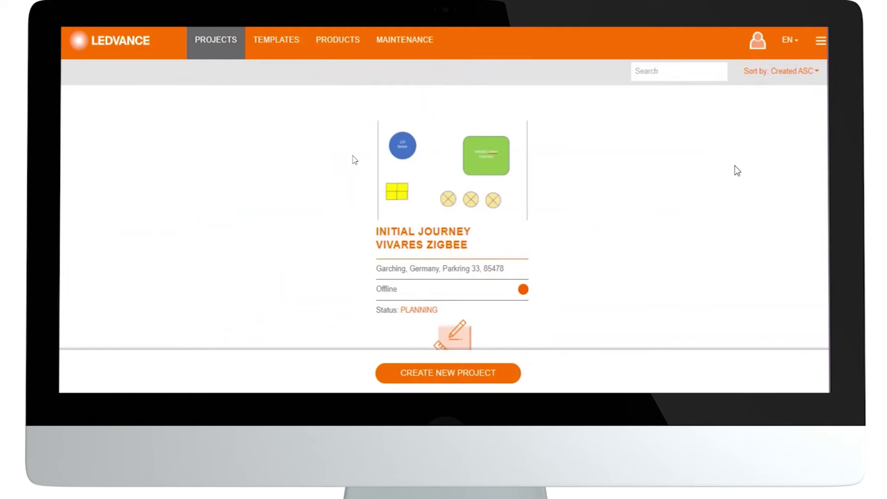
{"action": "left_click", "coordinate": [451, 194]}
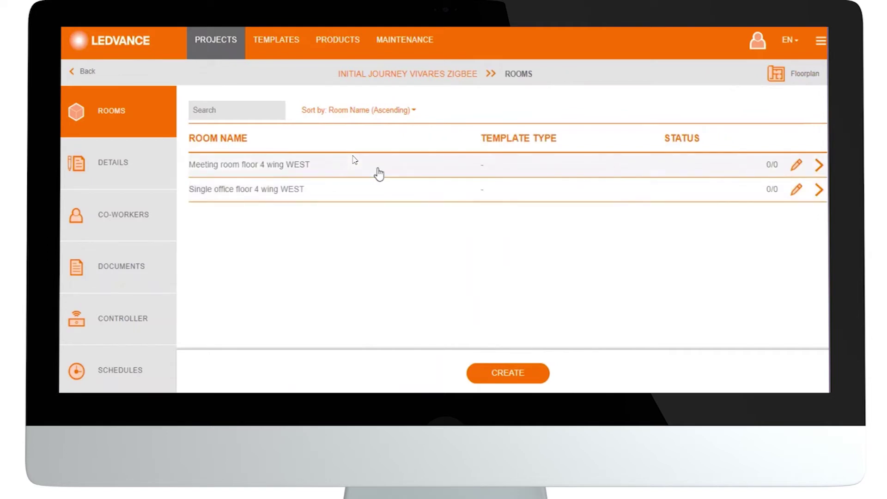
Open Meeting room floor 4 wing WEST beside the floorplan and view its Devices page.
{"action": "left_click", "coordinate": [310, 172]}
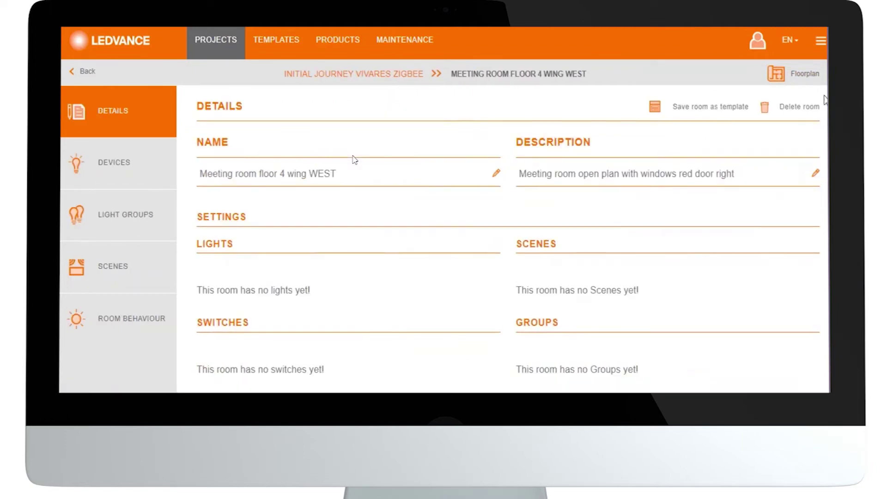
{"action": "left_click", "coordinate": [792, 80]}
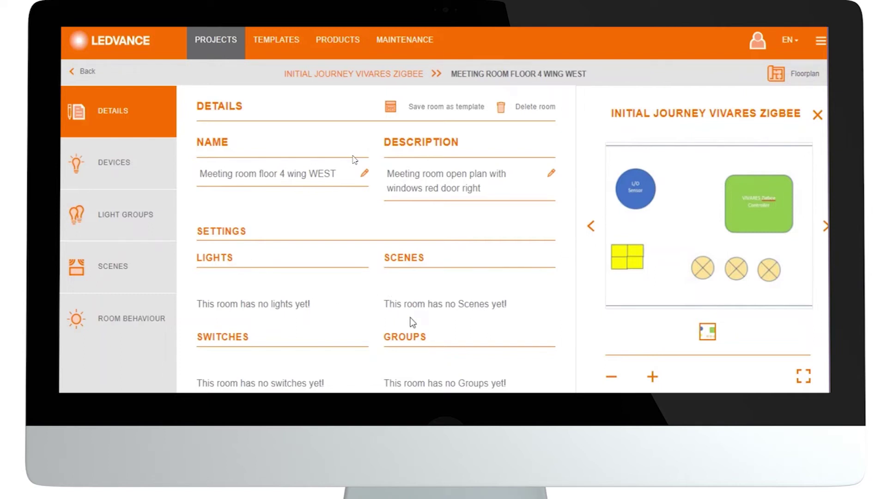
{"action": "left_click", "coordinate": [116, 163]}
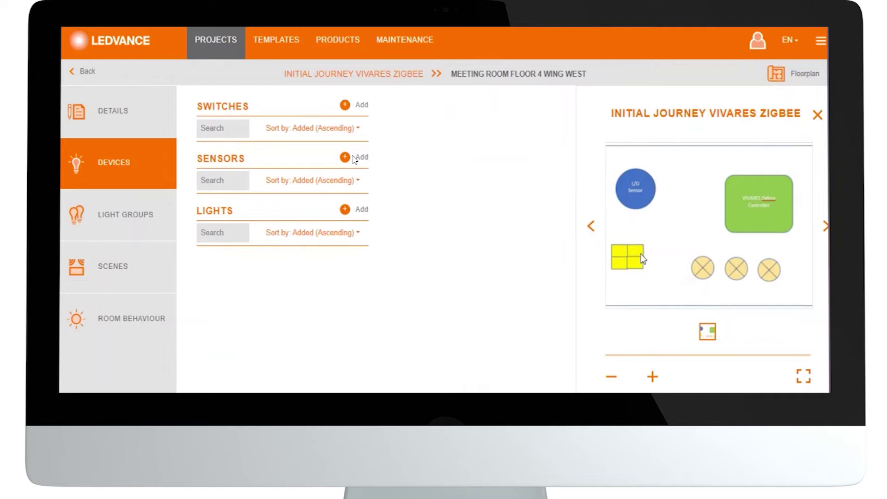
Add one VIVARES ZB COUPLER to the meeting room's switches and return to the room.
{"action": "left_click", "coordinate": [346, 105]}
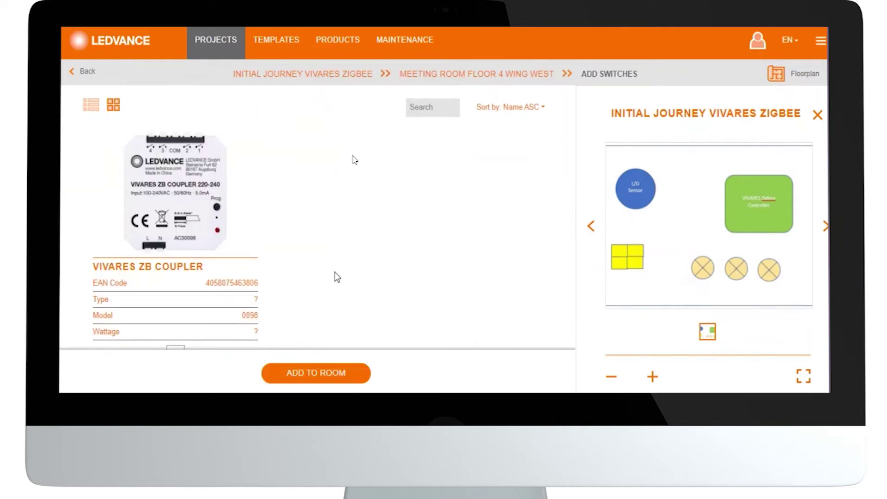
{"action": "scroll", "coordinate": [334, 272], "scroll_direction": "down", "scroll_amount": 1}
{"action": "left_click", "coordinate": [195, 321]}
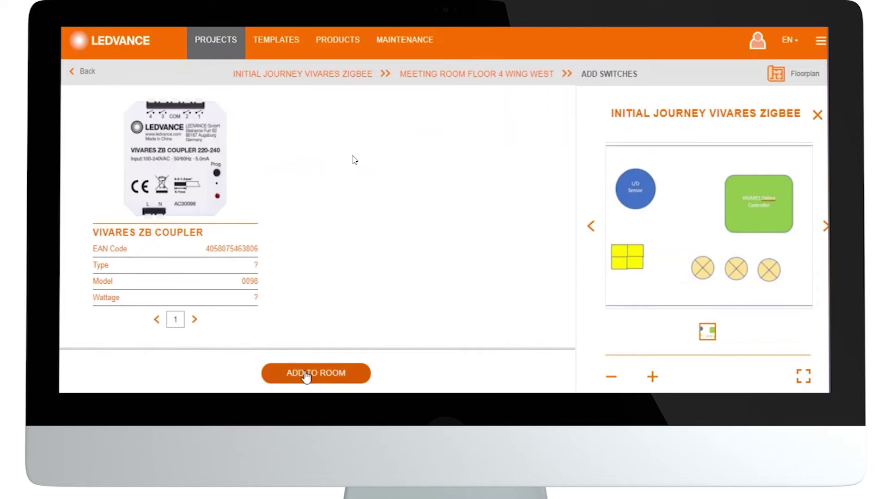
{"action": "left_click", "coordinate": [306, 373]}
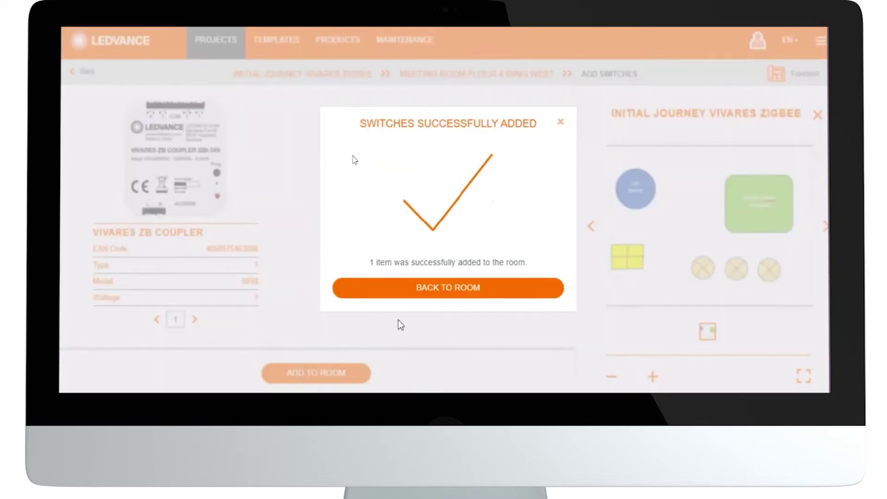
{"action": "left_click", "coordinate": [433, 295]}
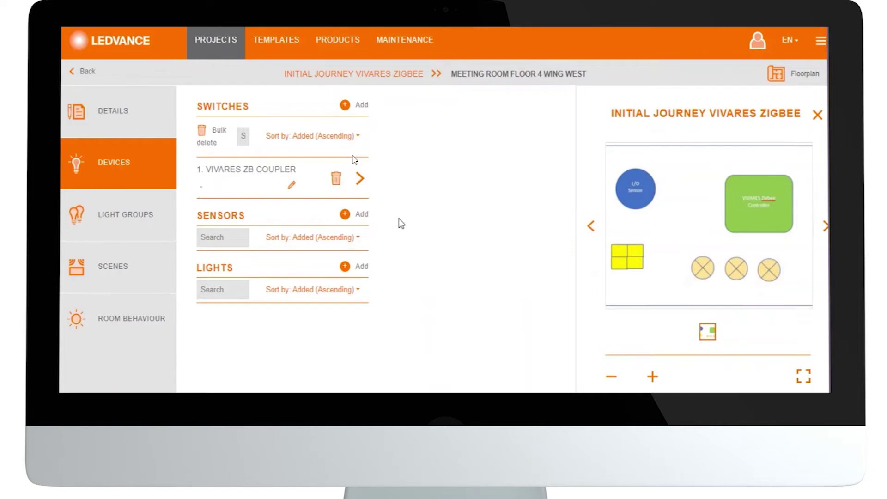
Add one VIVARES ZB L/O SENS 220-240 to the meeting room's sensors and return to the room.
{"action": "left_click", "coordinate": [345, 214]}
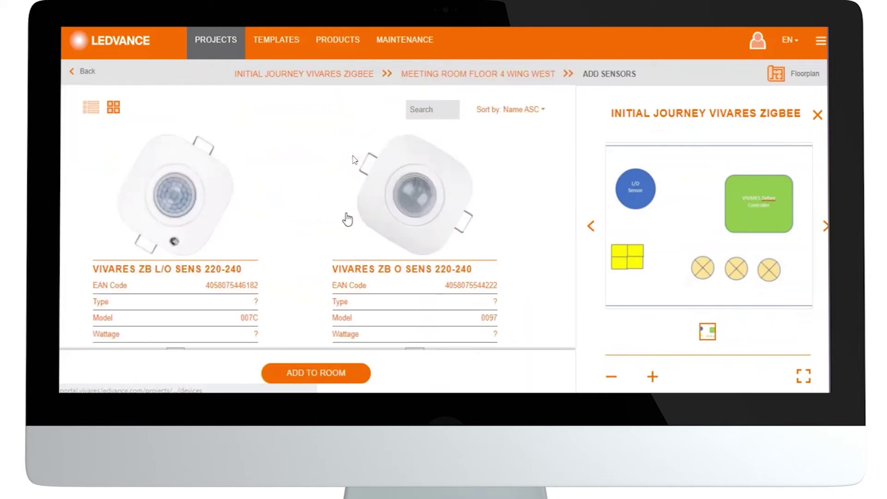
{"action": "scroll", "coordinate": [347, 219], "scroll_direction": "down", "scroll_amount": 1}
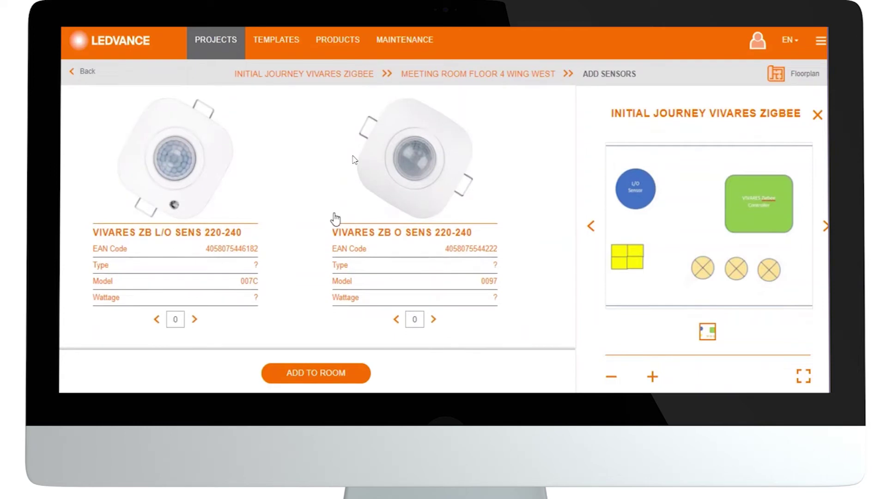
{"action": "left_click", "coordinate": [194, 320]}
{"action": "left_click", "coordinate": [293, 379]}
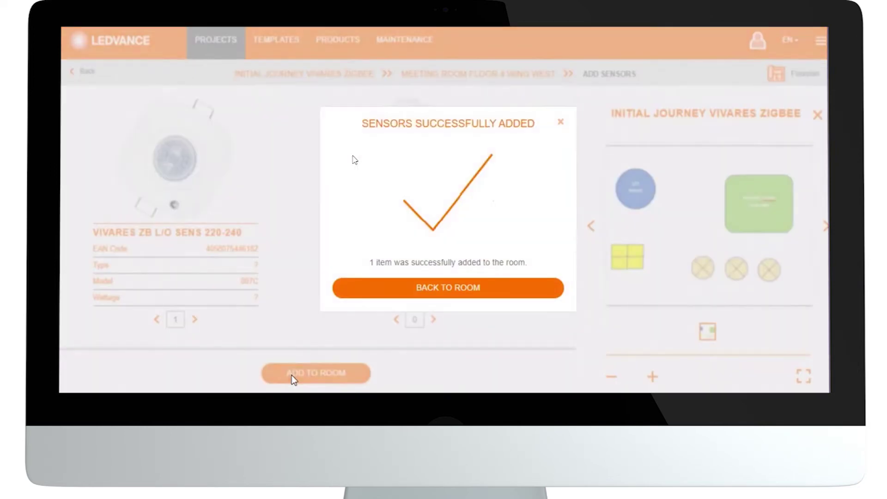
{"action": "left_click", "coordinate": [409, 288]}
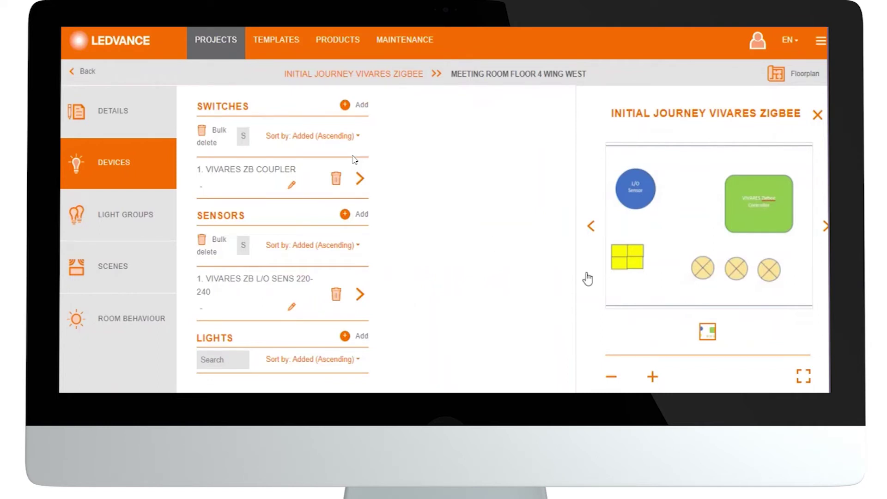
Set the DL UGR19 PFM DN155 14W 840 downlight quantity to 2 in the lights catalogue.
{"action": "left_click", "coordinate": [362, 338]}
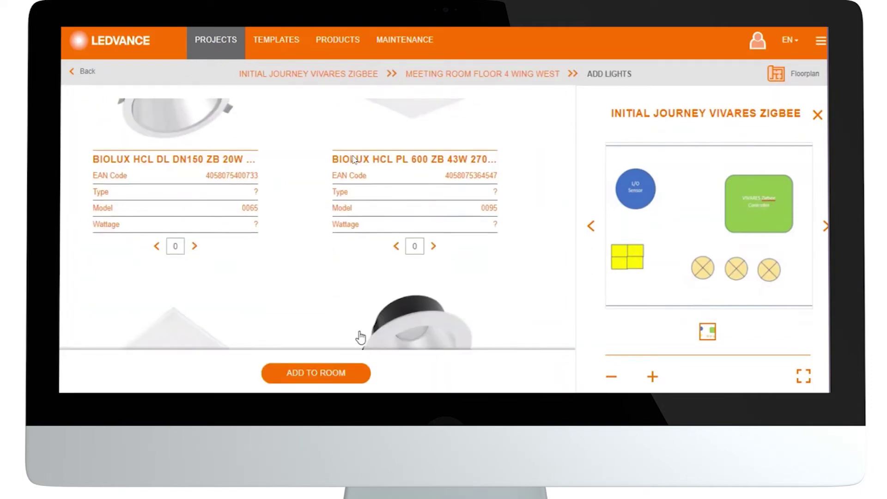
{"action": "scroll", "coordinate": [359, 342], "scroll_direction": "down", "scroll_amount": 3}
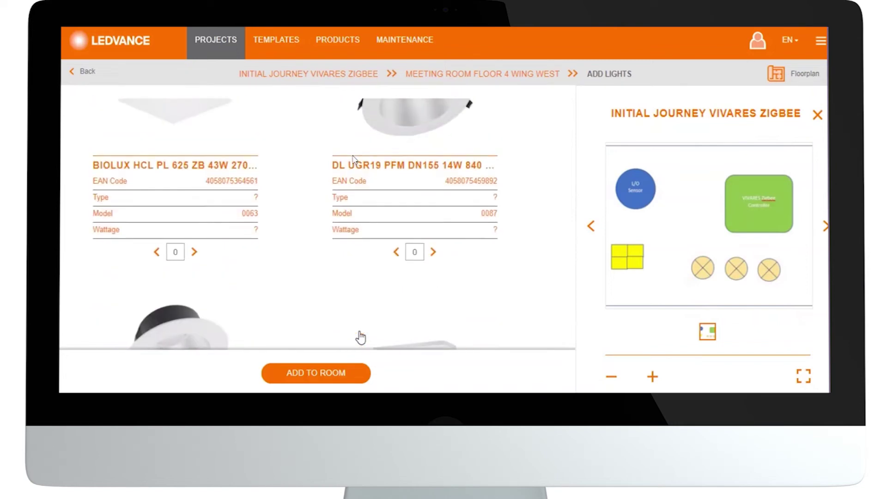
{"action": "scroll", "coordinate": [360, 338], "scroll_direction": "up", "scroll_amount": 1}
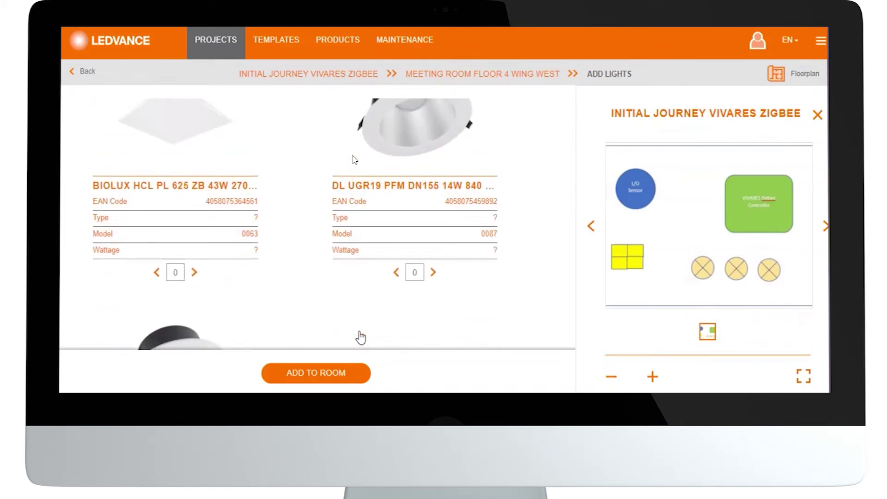
{"action": "left_click", "coordinate": [433, 273]}
{"action": "left_click", "coordinate": [433, 272]}
Set the LN INDV D 1500 ZIGBEE quantity to 1 and add all three lights to the room.
{"action": "scroll", "coordinate": [473, 292], "scroll_direction": "down", "scroll_amount": 8}
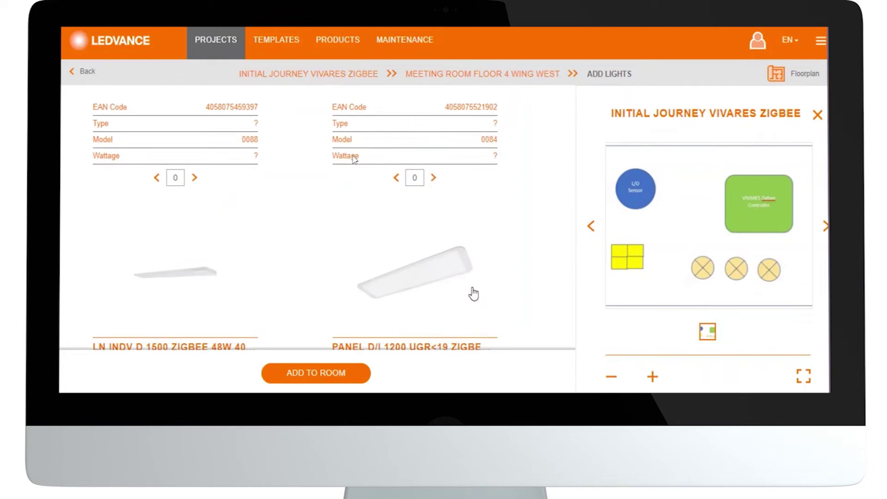
{"action": "scroll", "coordinate": [474, 292], "scroll_direction": "down", "scroll_amount": 5}
{"action": "scroll", "coordinate": [474, 292], "scroll_direction": "down", "scroll_amount": 6}
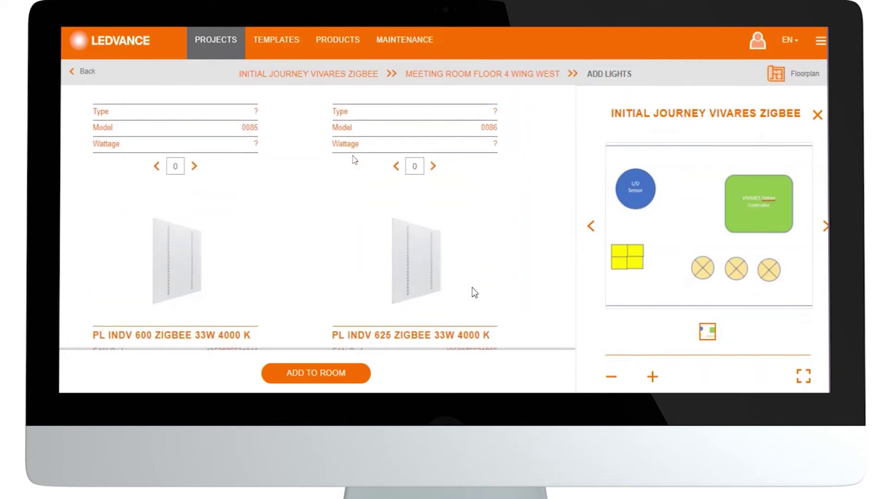
{"action": "scroll", "coordinate": [474, 292], "scroll_direction": "down", "scroll_amount": 6}
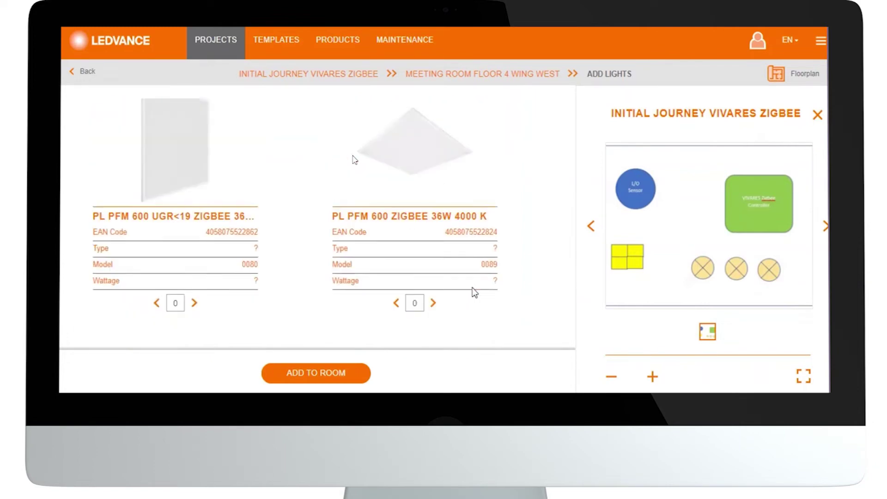
{"action": "scroll", "coordinate": [474, 293], "scroll_direction": "down", "scroll_amount": 6}
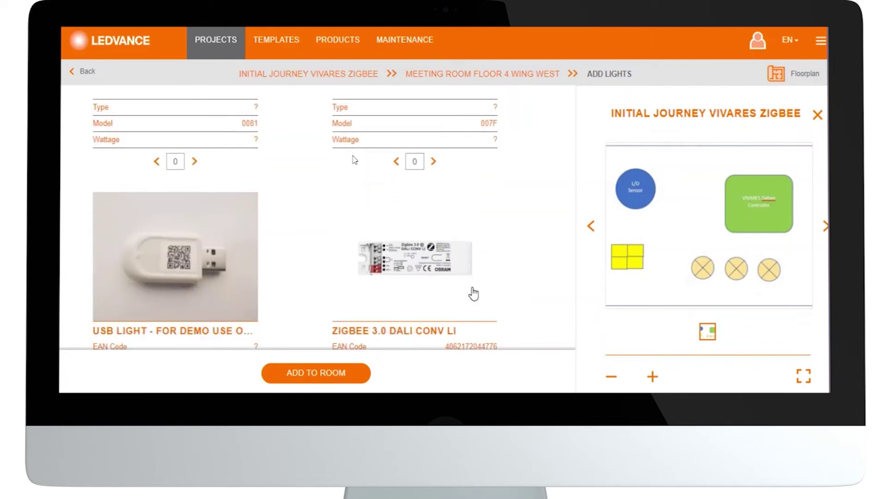
{"action": "scroll", "coordinate": [474, 293], "scroll_direction": "up", "scroll_amount": 5}
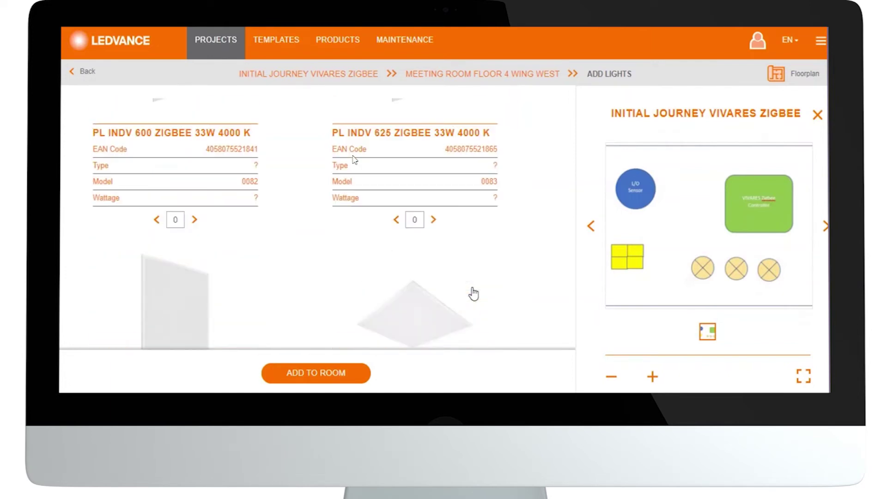
{"action": "scroll", "coordinate": [474, 293], "scroll_direction": "down", "scroll_amount": 6}
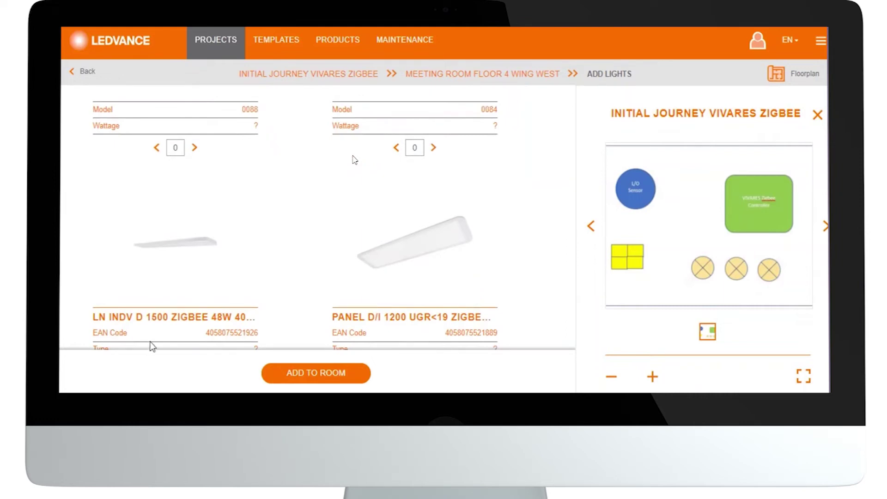
{"action": "scroll", "coordinate": [152, 347], "scroll_direction": "down", "scroll_amount": 1}
{"action": "scroll", "coordinate": [151, 347], "scroll_direction": "down", "scroll_amount": 3}
{"action": "left_click", "coordinate": [196, 267]}
{"action": "left_click", "coordinate": [289, 371]}
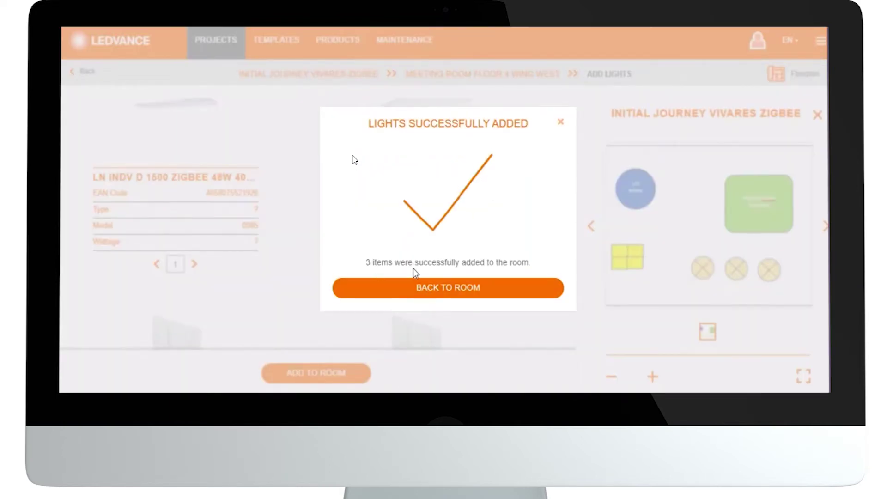
Return via the Rooms list and reopen the Meeting room floor 4 wing WEST details.
{"action": "left_click", "coordinate": [474, 299]}
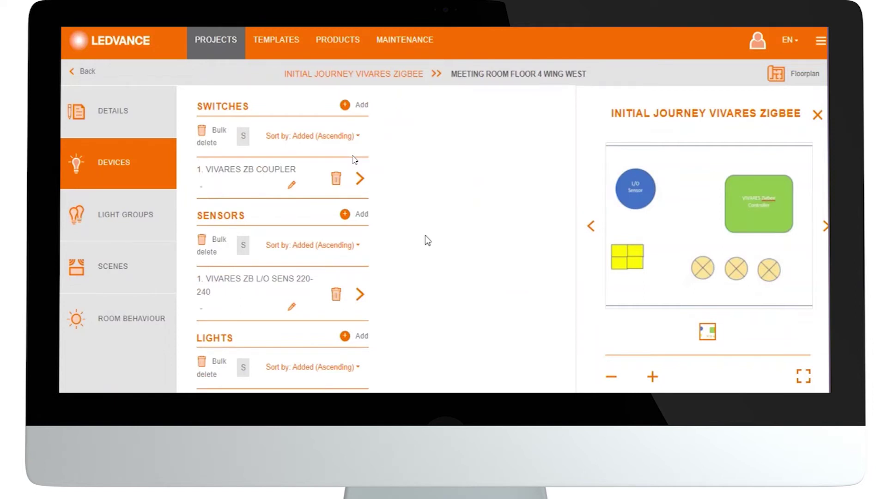
{"action": "left_click", "coordinate": [86, 74]}
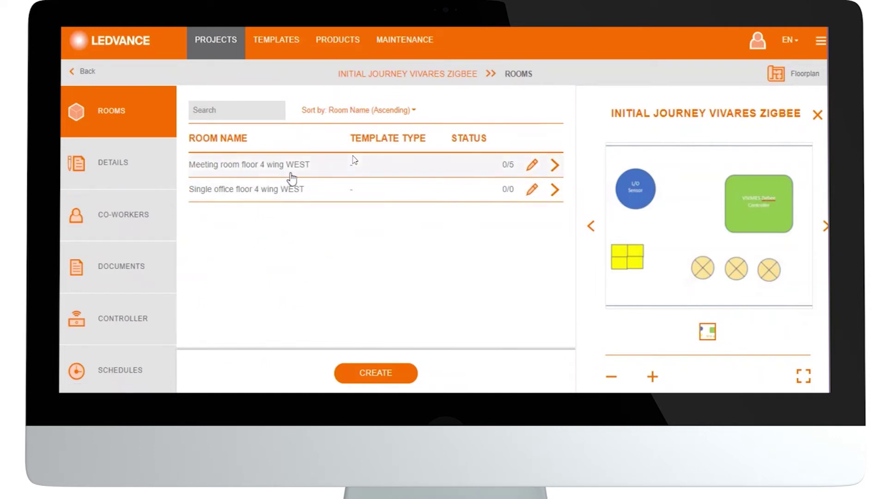
{"action": "left_click", "coordinate": [510, 171]}
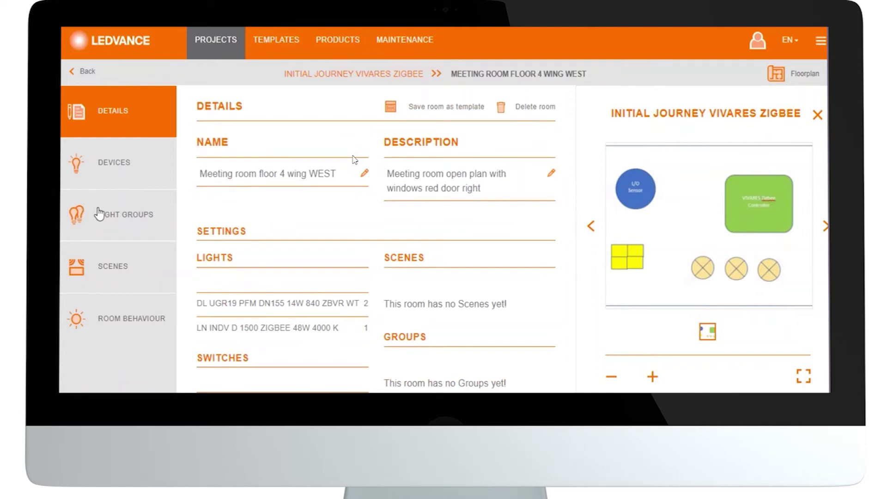
{"action": "left_click", "coordinate": [102, 215]}
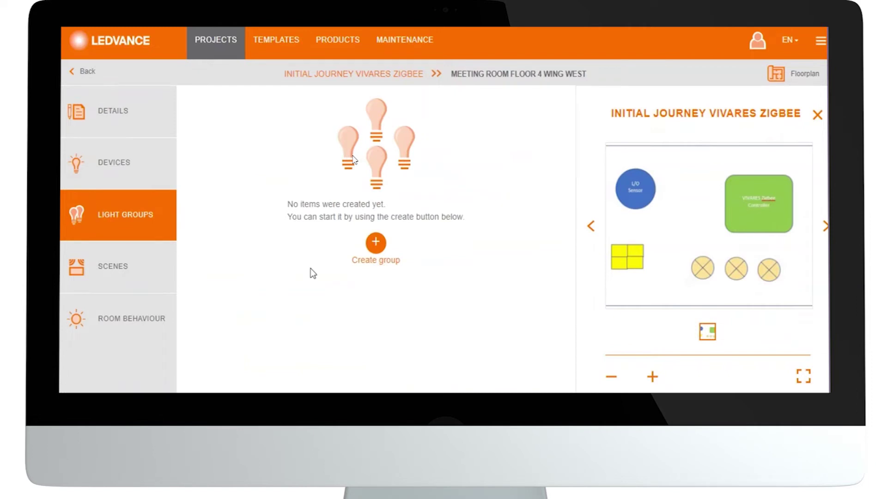
{"action": "left_click", "coordinate": [375, 265]}
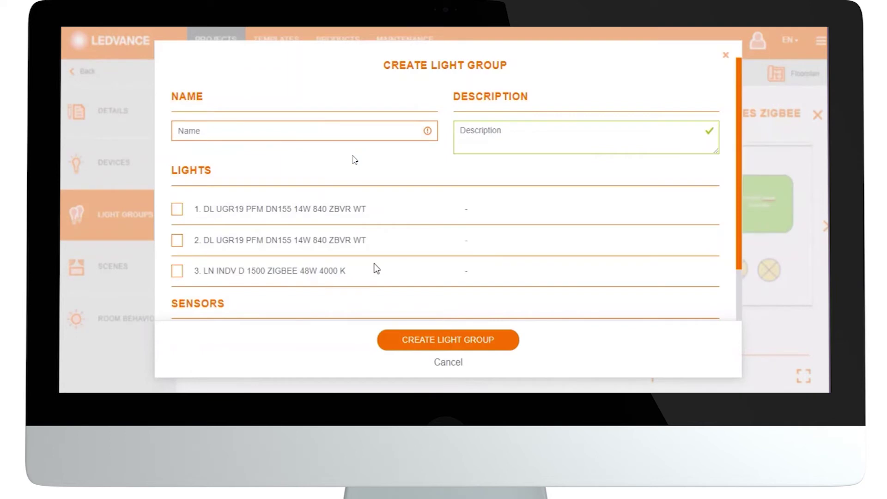
{"action": "left_click", "coordinate": [447, 363]}
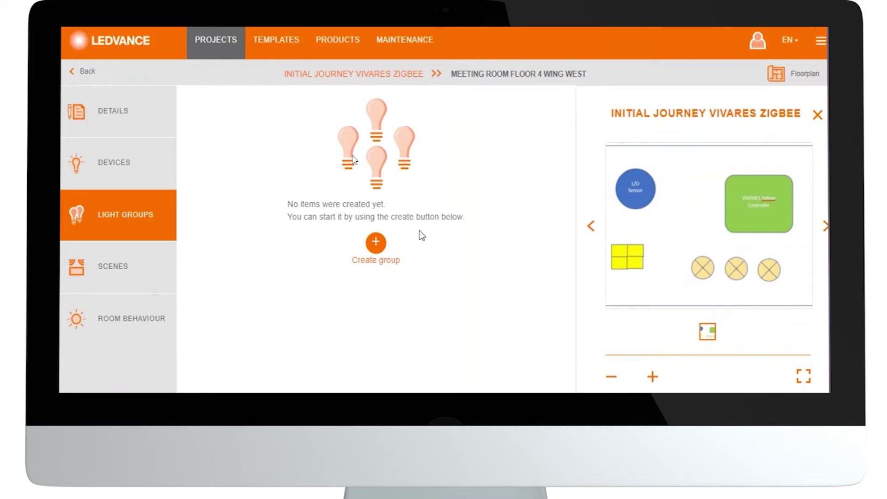
Create light group 'Meeting desk lighting', described 'downlights', with both DL UGR19 downlights.
{"action": "left_click", "coordinate": [376, 243]}
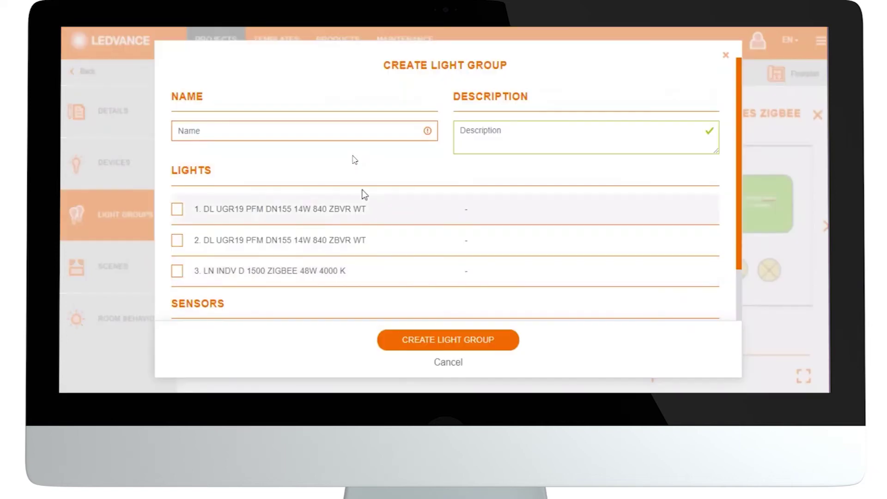
{"action": "left_click", "coordinate": [370, 125]}
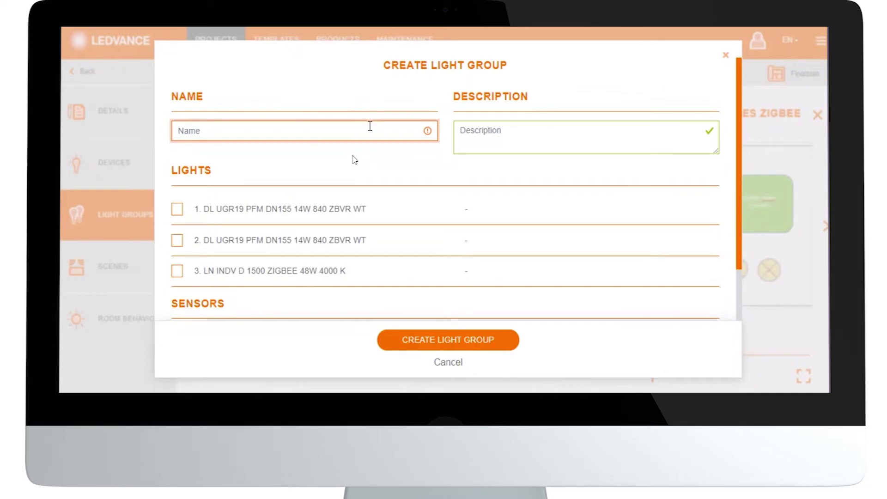
{"action": "type", "text": "Meeting"}
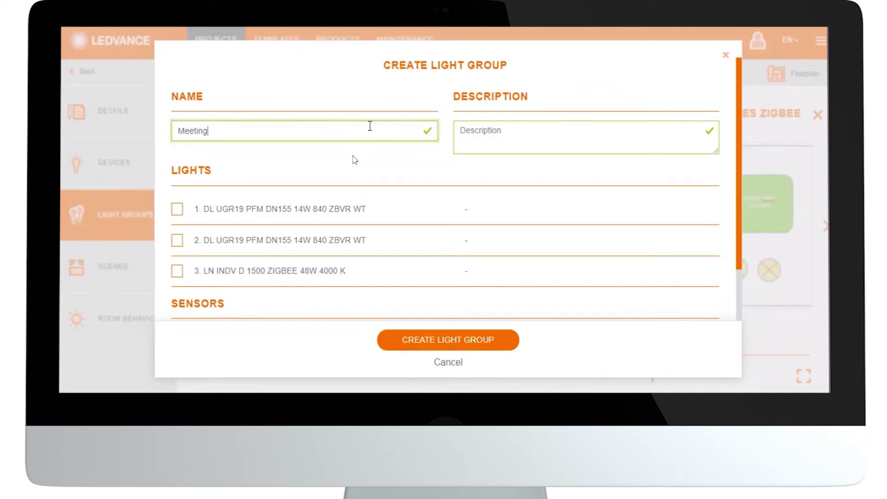
{"action": "type", "text": " desk lighting"}
{"action": "left_click", "coordinate": [529, 127]}
{"action": "type", "text": "downlights"}
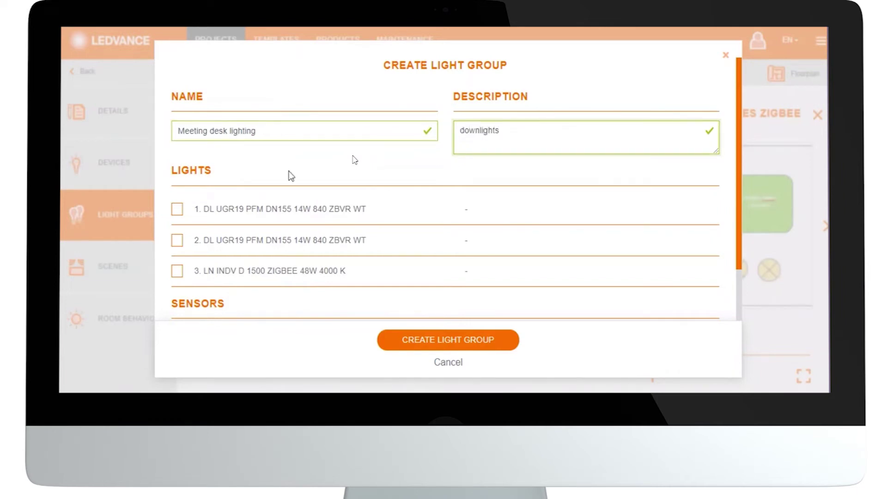
{"action": "left_click", "coordinate": [178, 209]}
{"action": "left_click", "coordinate": [176, 240]}
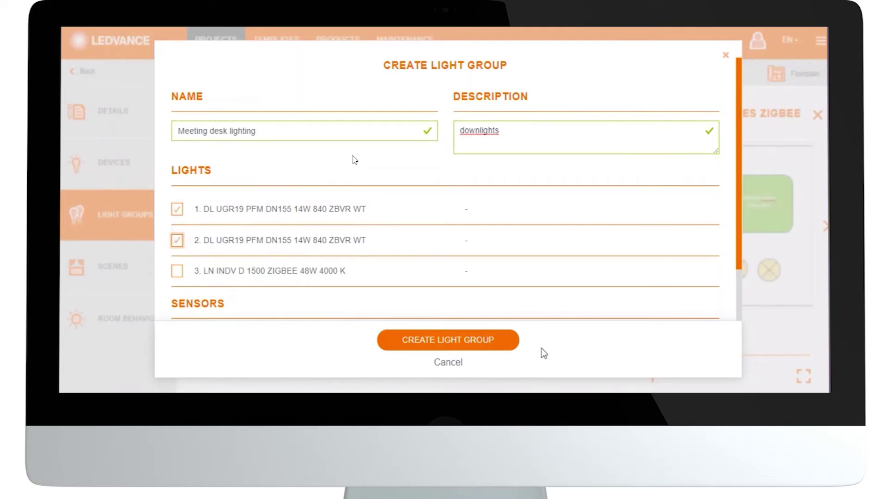
{"action": "left_click_drag", "start_coordinate": [739, 202], "coordinate": [739, 265]}
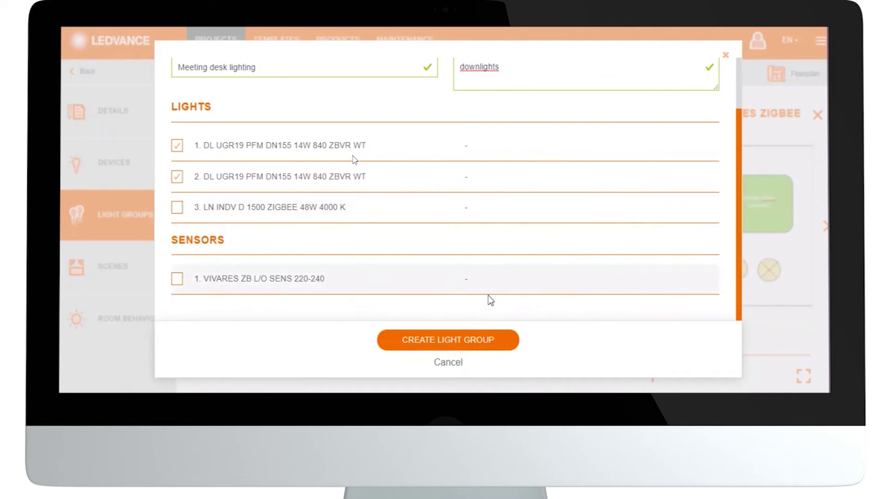
{"action": "left_click", "coordinate": [458, 341]}
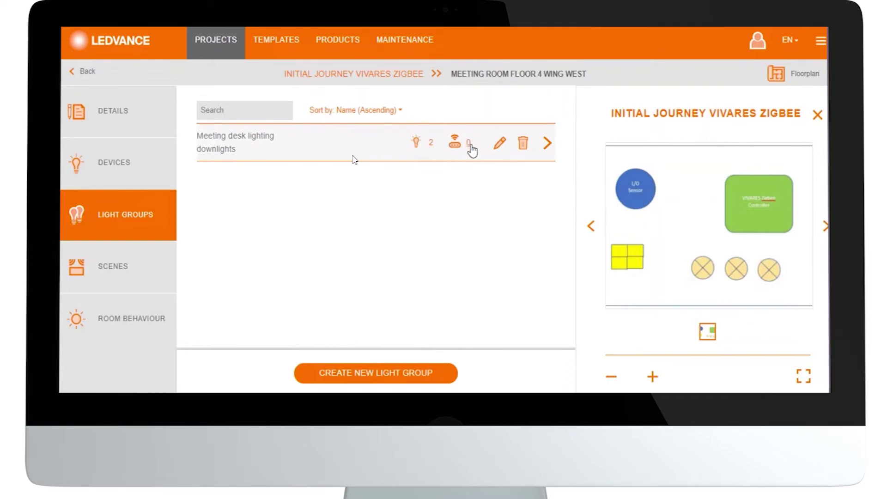
Create group 'room lighting', described 'including daylight harvesting', with all three lights and the L/O sensor.
{"action": "left_click", "coordinate": [411, 372]}
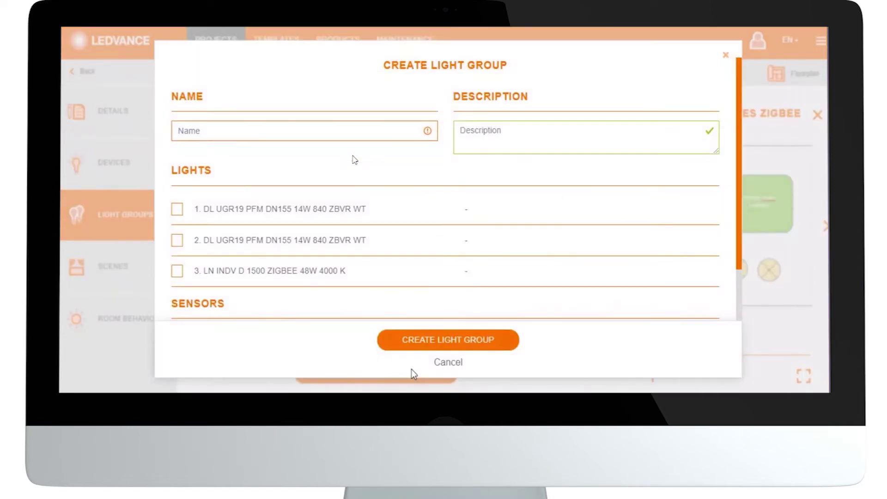
{"action": "left_click", "coordinate": [315, 134]}
{"action": "type", "text": "room lighting"}
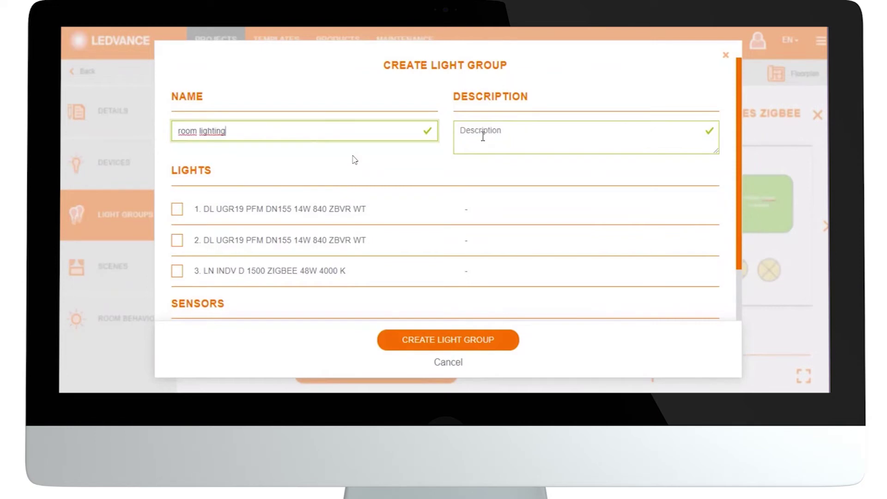
{"action": "left_click", "coordinate": [526, 130]}
{"action": "type", "text": "inclu"}
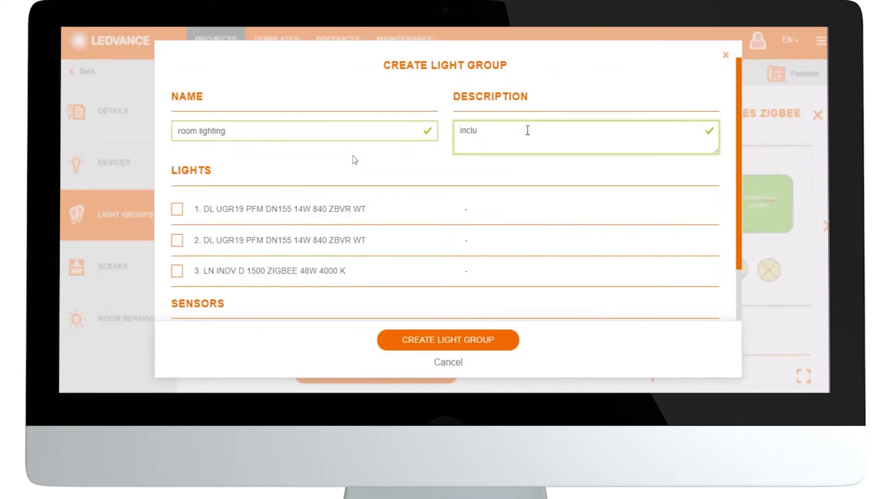
{"action": "type", "text": "ding daylight harvesting"}
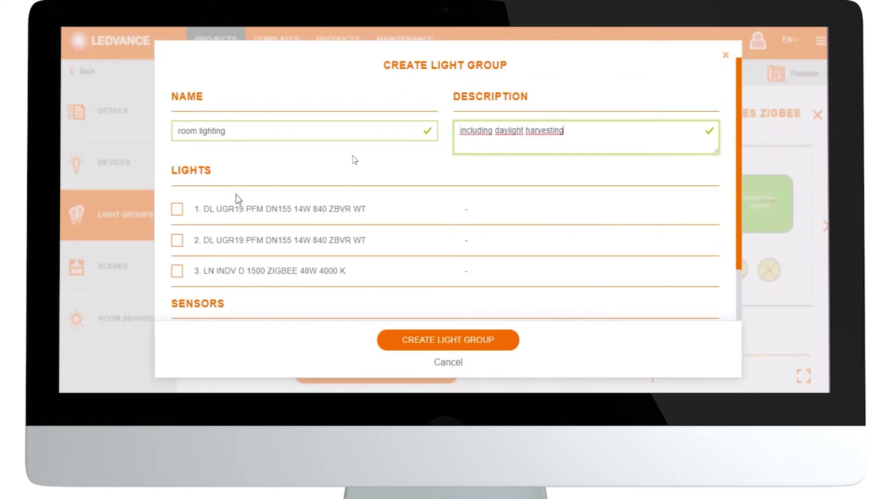
{"action": "left_click", "coordinate": [177, 209]}
{"action": "left_click", "coordinate": [177, 240]}
{"action": "left_click", "coordinate": [177, 271]}
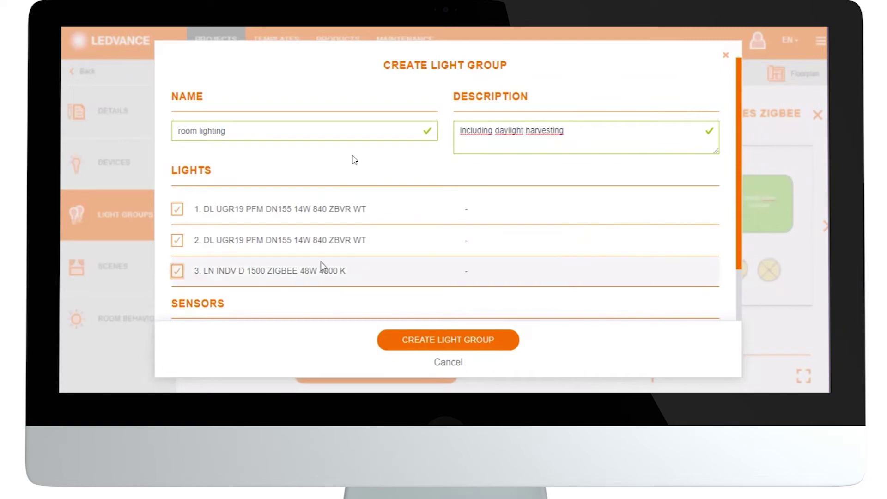
{"action": "scroll", "coordinate": [321, 262], "scroll_direction": "down", "scroll_amount": 2}
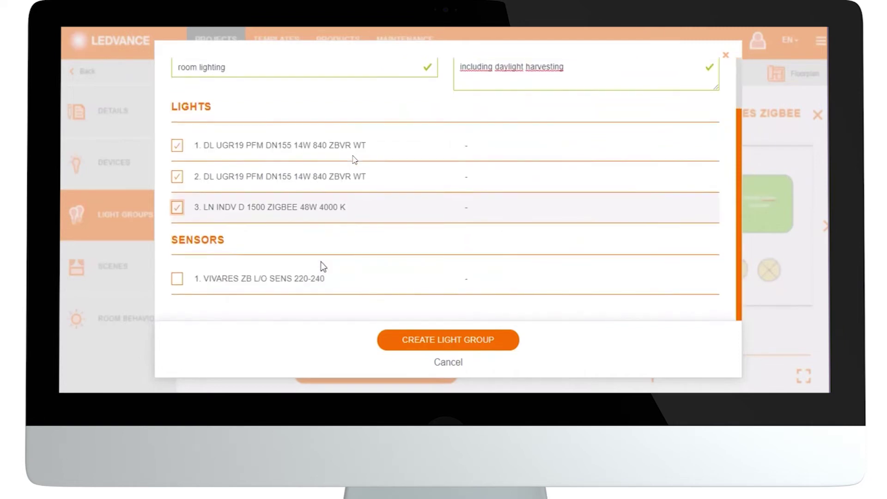
{"action": "left_click", "coordinate": [175, 283]}
{"action": "left_click", "coordinate": [413, 342]}
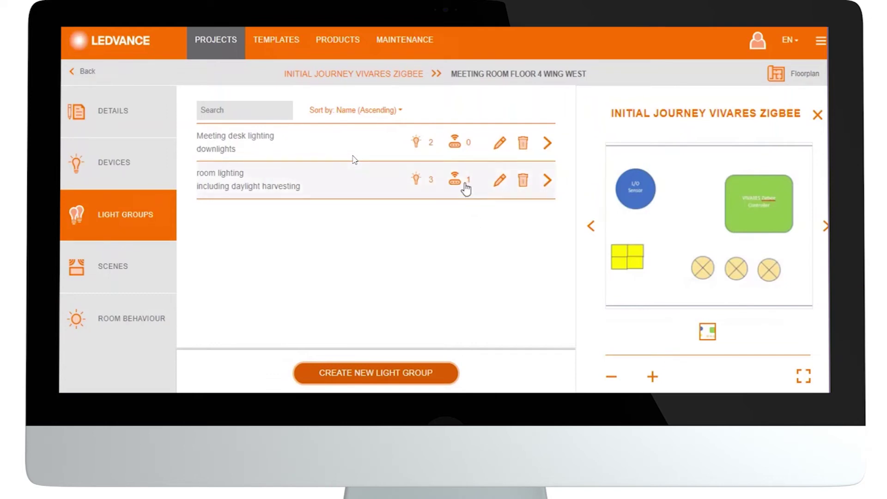
Fill in a trial 'test' group with two lights, cancel it, then open the room's Scenes page.
{"action": "left_click", "coordinate": [420, 378]}
{"action": "left_click", "coordinate": [329, 133]}
{"action": "type", "text": "test"}
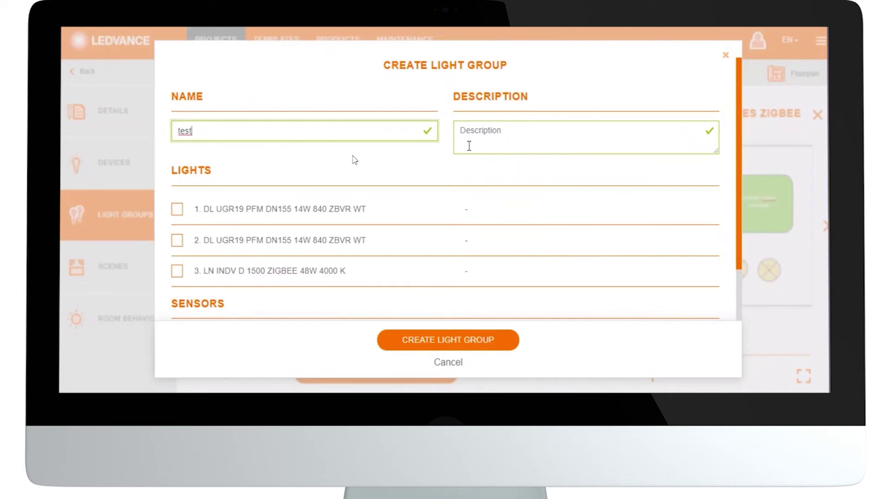
{"action": "left_click", "coordinate": [177, 272]}
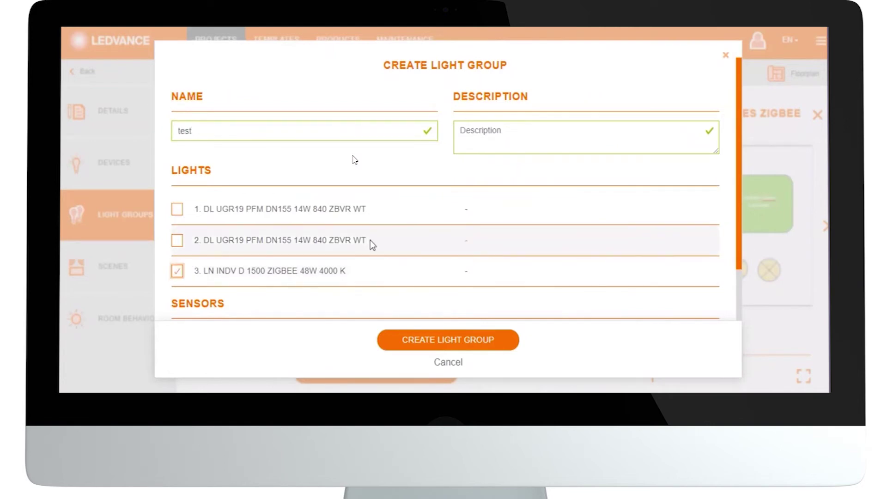
{"action": "left_click", "coordinate": [177, 208]}
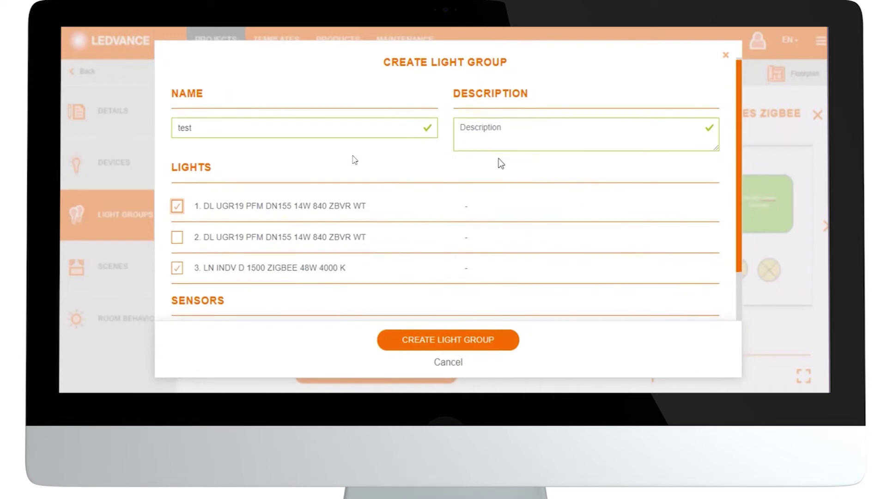
{"action": "scroll", "coordinate": [490, 171], "scroll_direction": "down", "scroll_amount": 2}
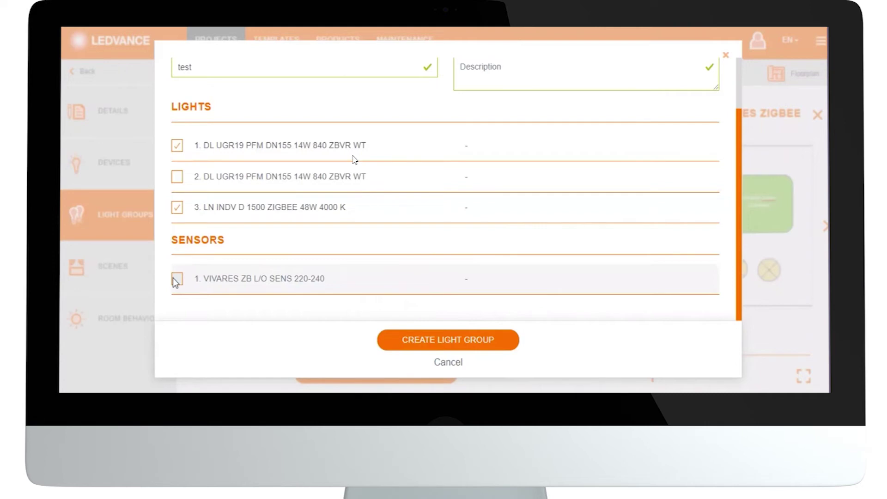
{"action": "left_click", "coordinate": [446, 363]}
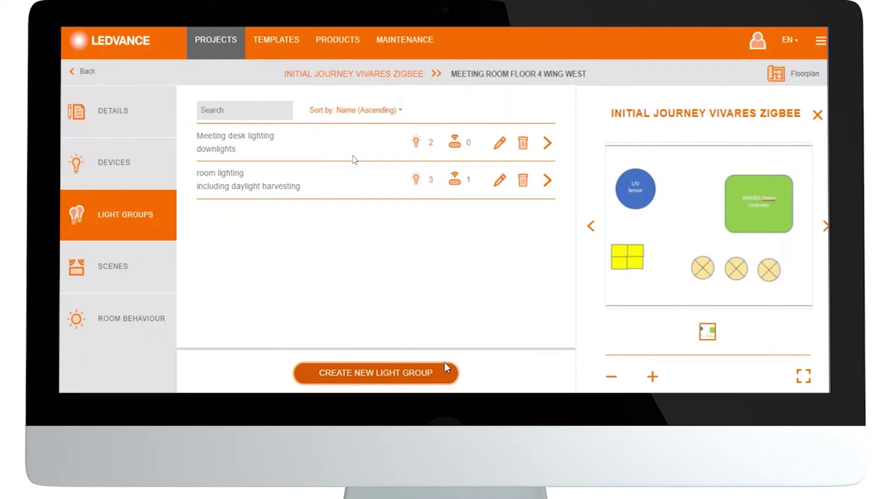
{"action": "left_click", "coordinate": [112, 271]}
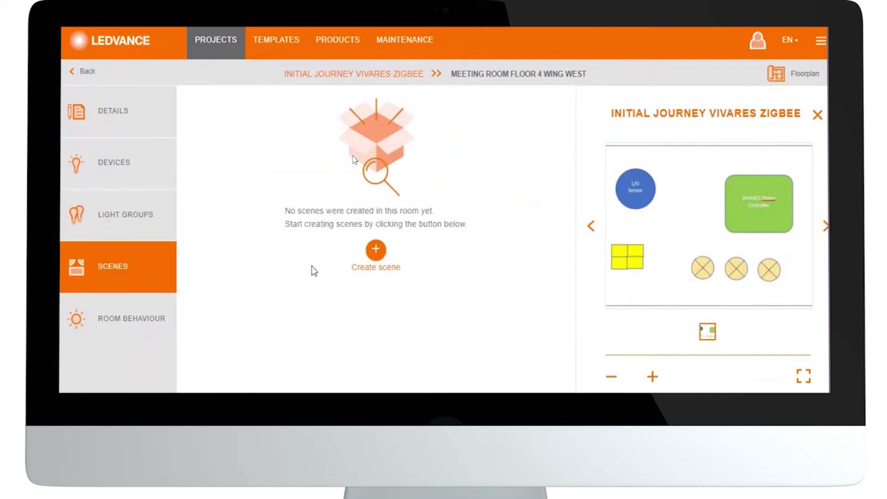
Start a scene named 'Discussion meeting table' and expand the 'Set the dim level' lights/groups dropdown.
{"action": "left_click", "coordinate": [371, 271]}
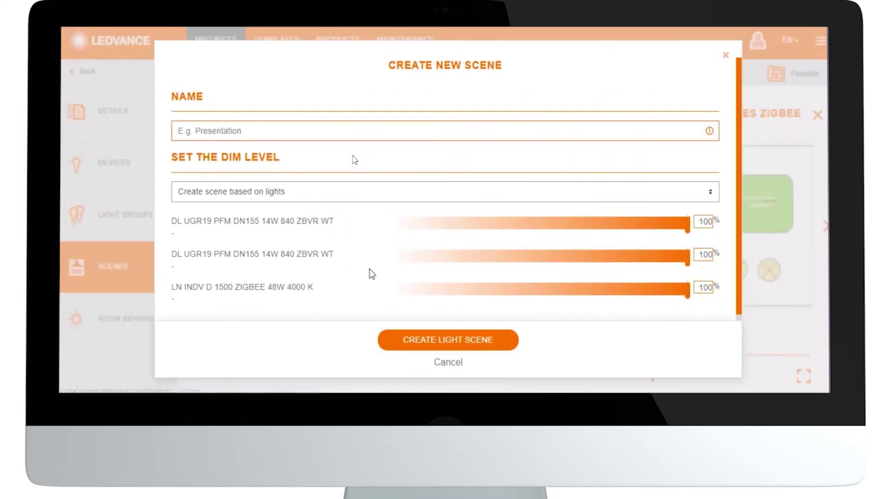
{"action": "left_click", "coordinate": [459, 131]}
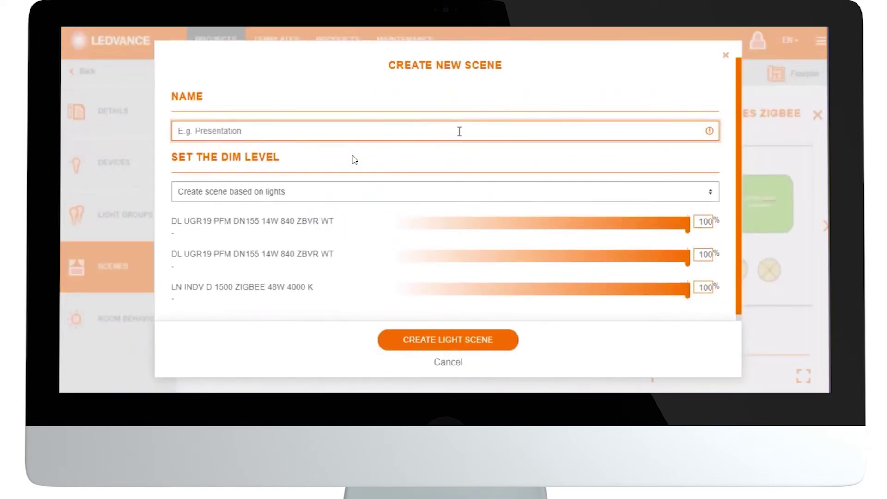
{"action": "type", "text": "D"}
{"action": "key", "text": "BackSpace"}
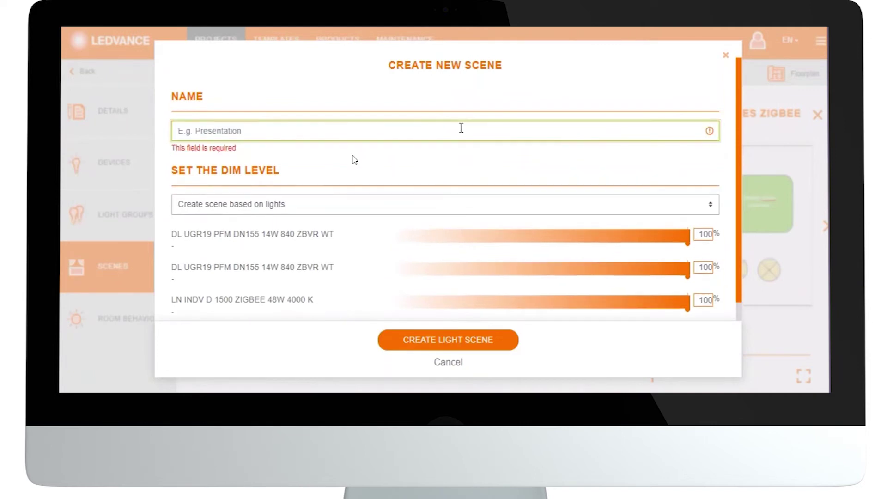
{"action": "type", "text": "Discussi"}
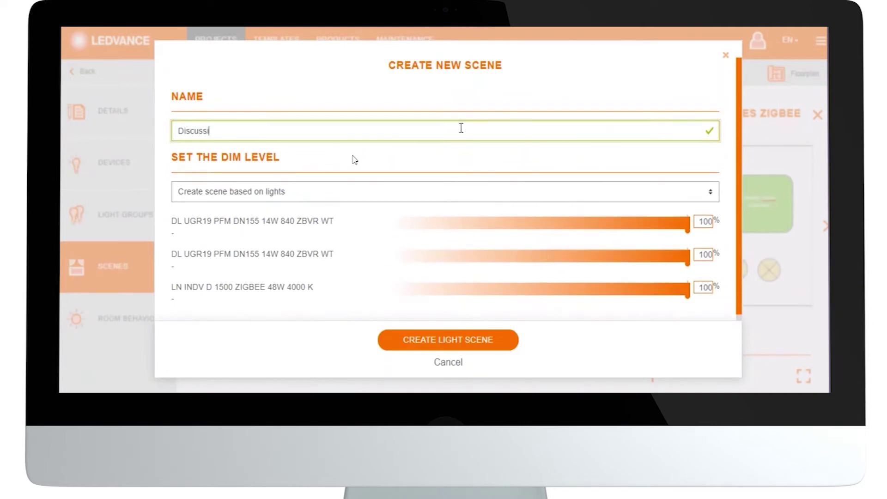
{"action": "type", "text": "on meeting table"}
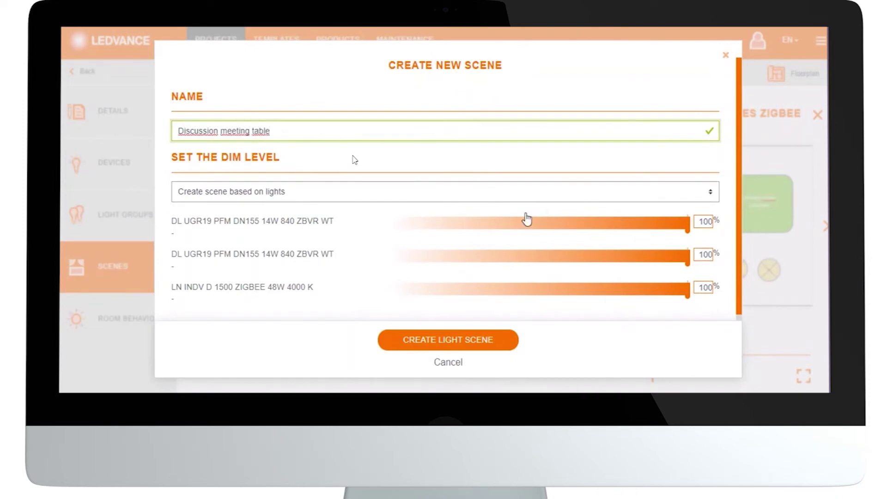
{"action": "left_click", "coordinate": [750, 128]}
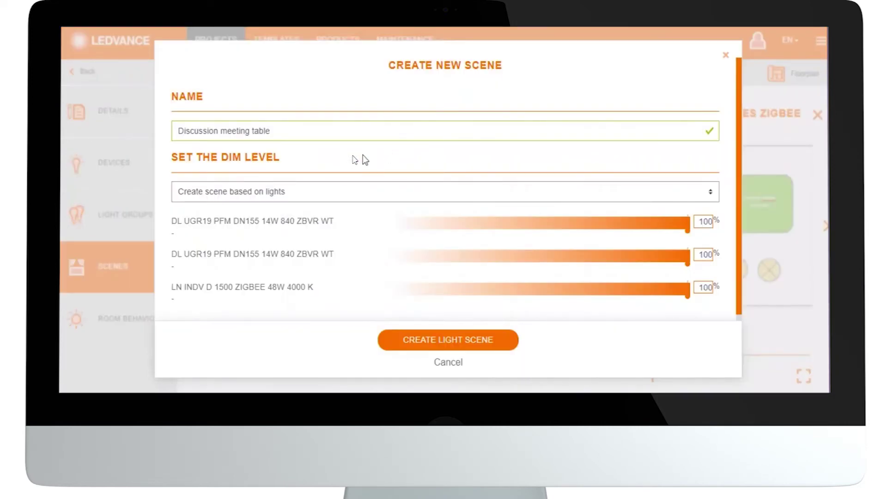
{"action": "scroll", "coordinate": [355, 160], "scroll_direction": "down", "scroll_amount": 1}
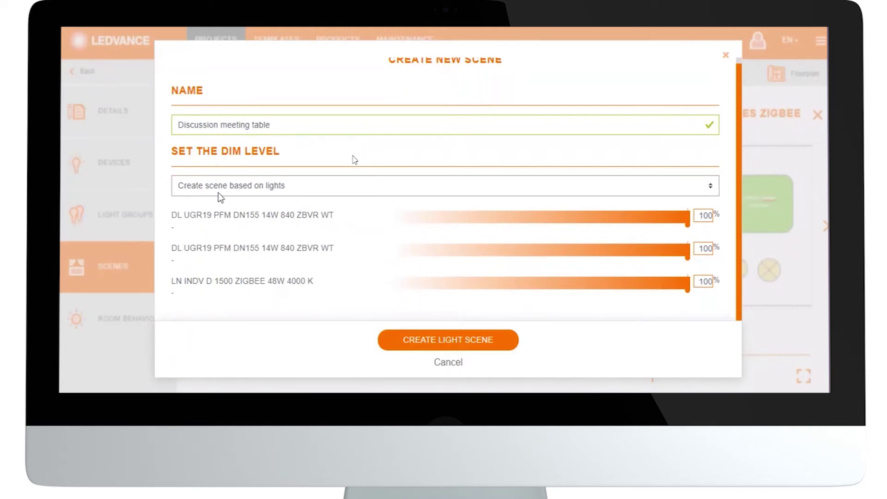
{"action": "left_click", "coordinate": [712, 189]}
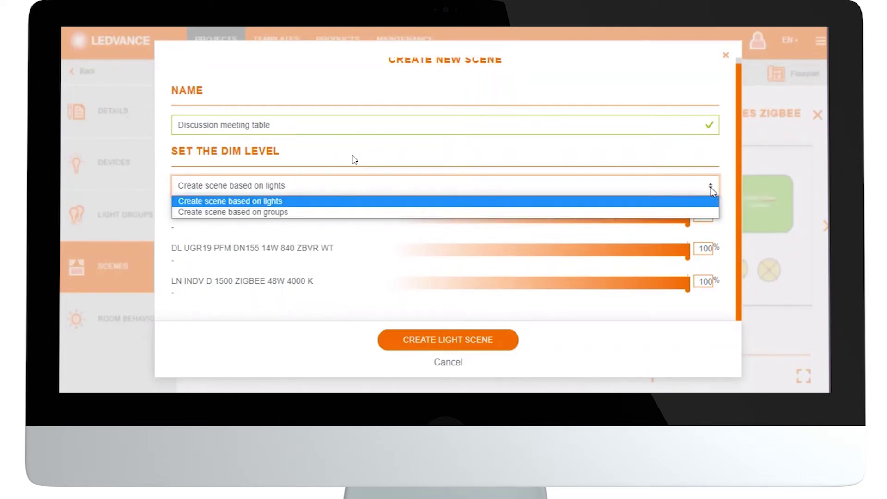
Save the Discussion meeting table scene with only Meeting desk lighting, dimmed to 58%.
{"action": "left_click", "coordinate": [390, 212]}
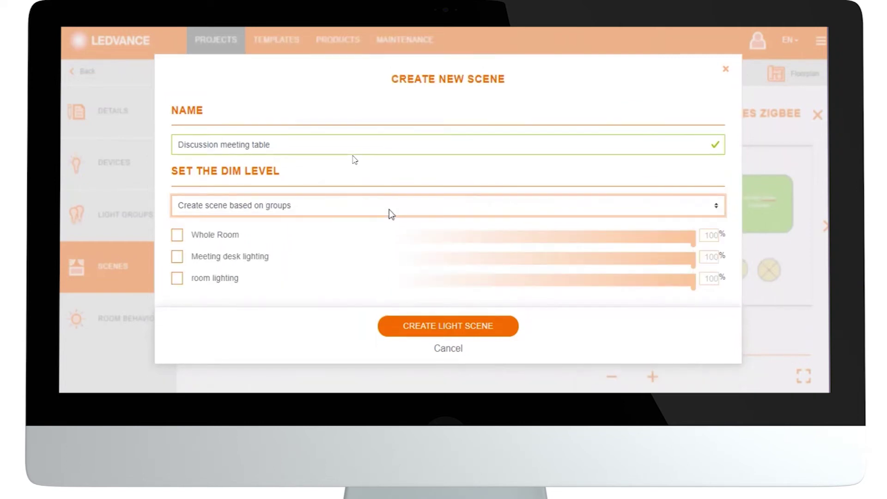
{"action": "left_click", "coordinate": [178, 258]}
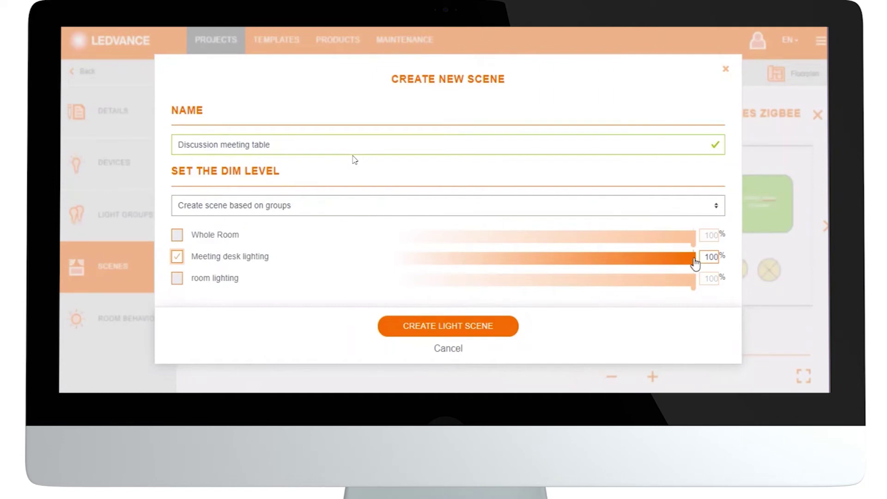
{"action": "left_click_drag", "start_coordinate": [695, 262], "coordinate": [546, 266]}
{"action": "left_click", "coordinate": [422, 336]}
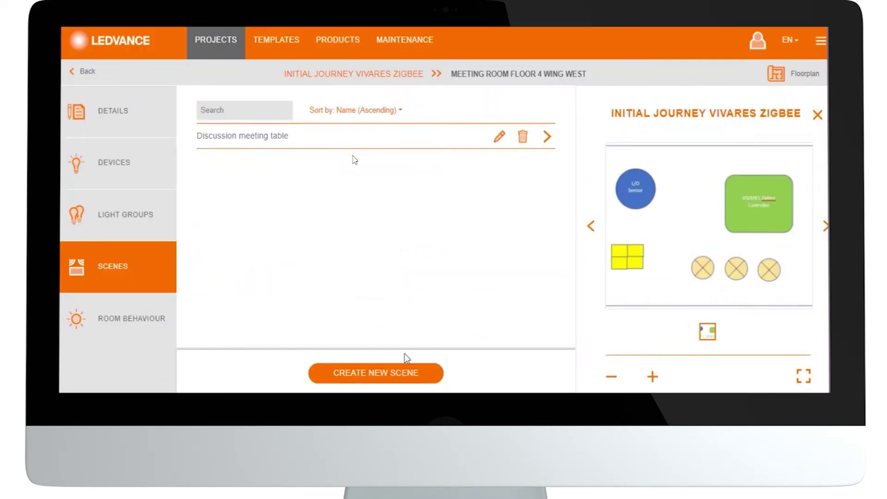
{"action": "left_click", "coordinate": [399, 376]}
Create a scene named 'Room lighting' that dims the room lighting group to 35%.
{"action": "left_click", "coordinate": [333, 145]}
{"action": "type", "text": "Room lighting"}
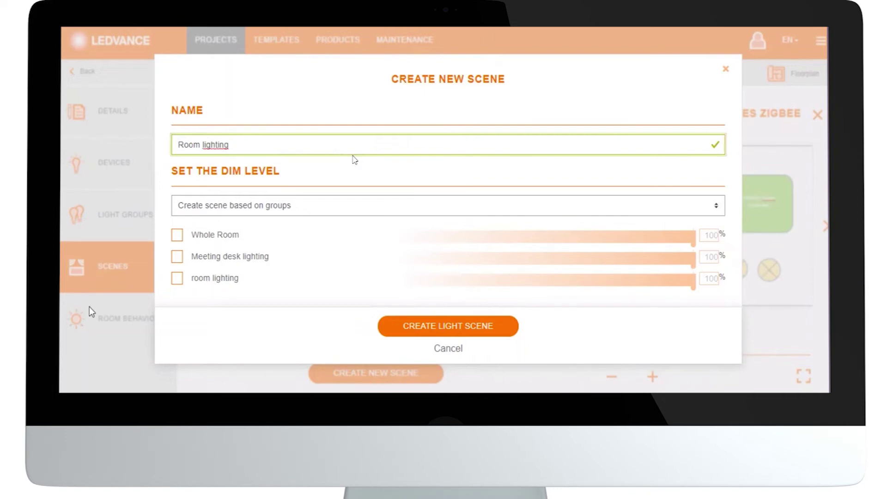
{"action": "left_click", "coordinate": [178, 283]}
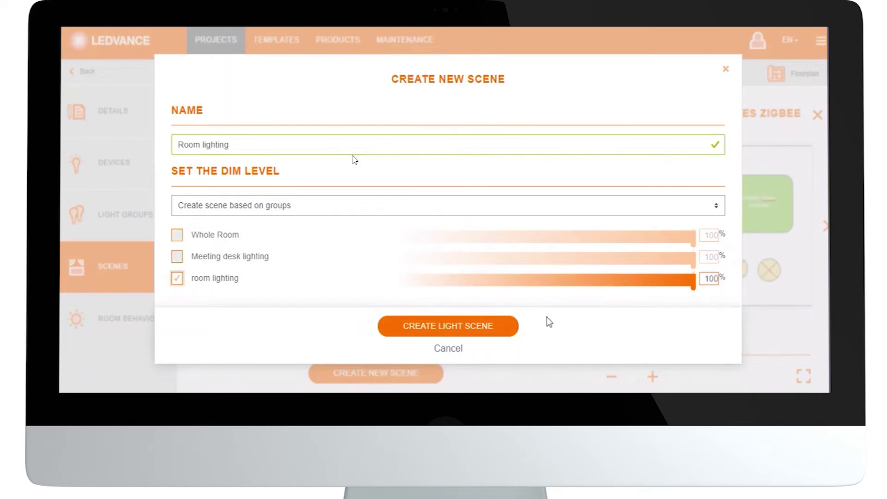
{"action": "left_click_drag", "start_coordinate": [694, 283], "coordinate": [502, 284]}
{"action": "left_click", "coordinate": [428, 327]}
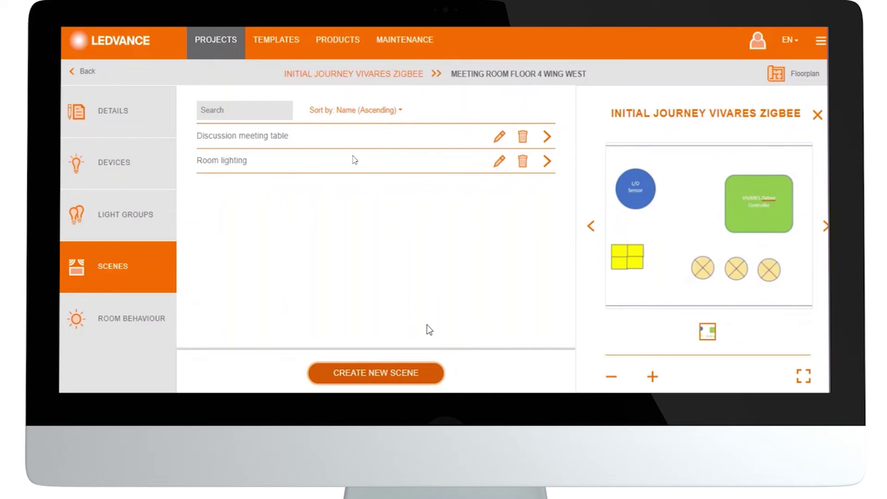
Start a new room behaviour named 'Meeting room floor 4 wing WEST'.
{"action": "left_click", "coordinate": [158, 319]}
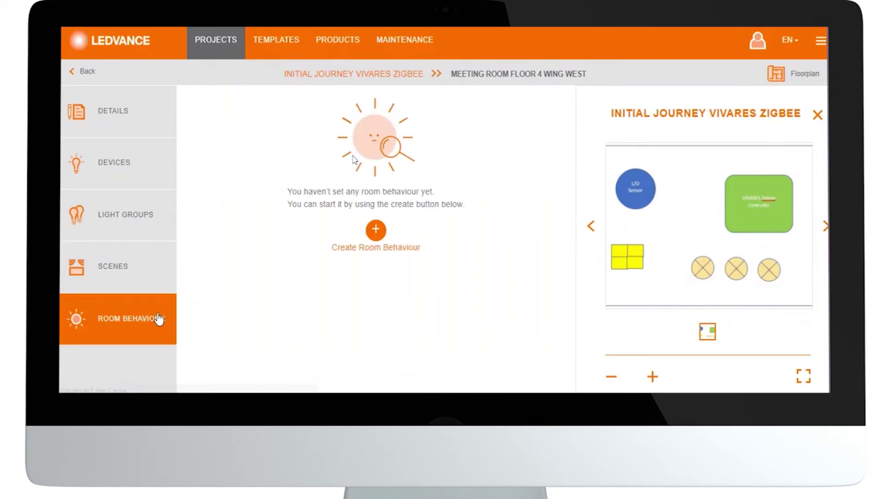
{"action": "left_click", "coordinate": [344, 253]}
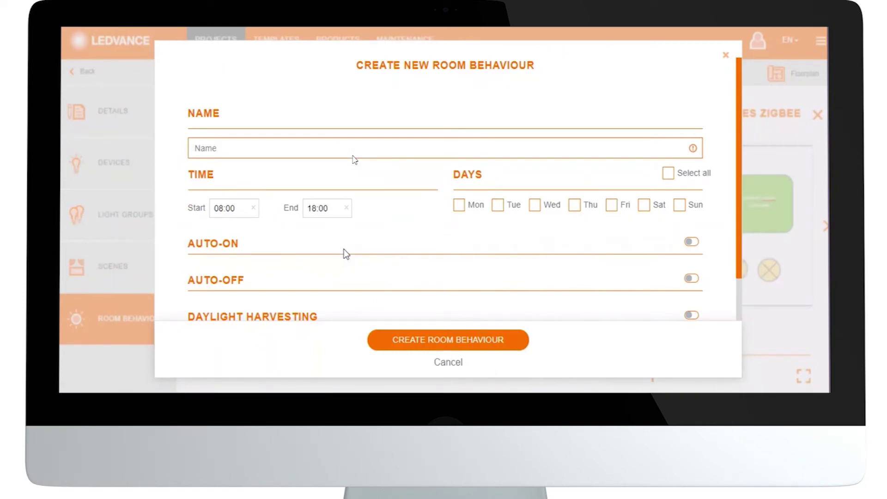
{"action": "scroll", "coordinate": [343, 248], "scroll_direction": "down", "scroll_amount": 2}
{"action": "scroll", "coordinate": [344, 248], "scroll_direction": "up", "scroll_amount": 2}
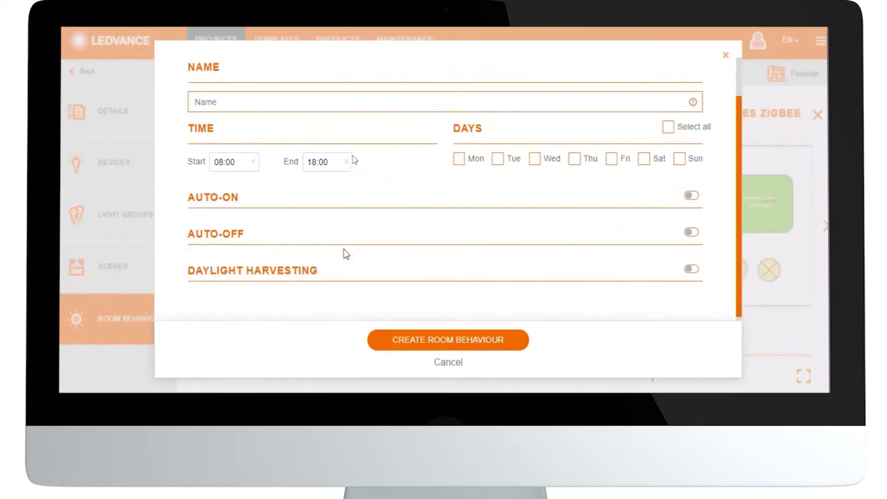
{"action": "left_click", "coordinate": [334, 152]}
{"action": "type", "text": "Mee"}
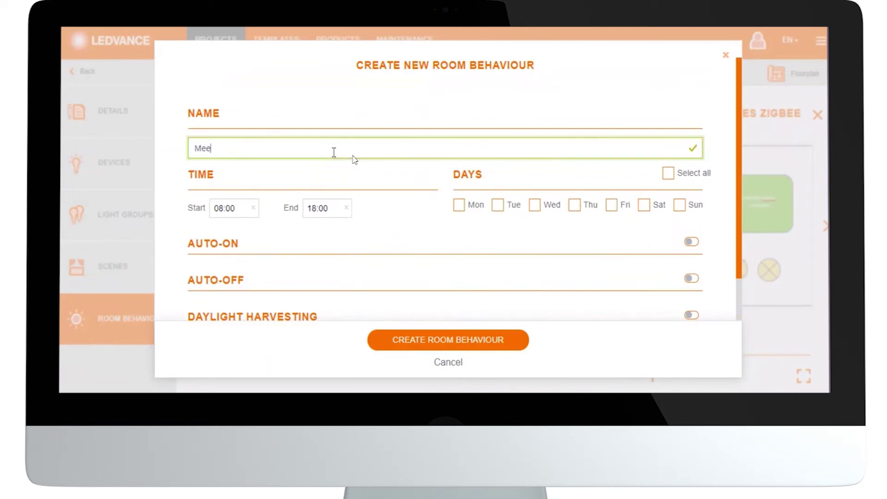
{"action": "type", "text": "ting room floor 4 wing WEST"}
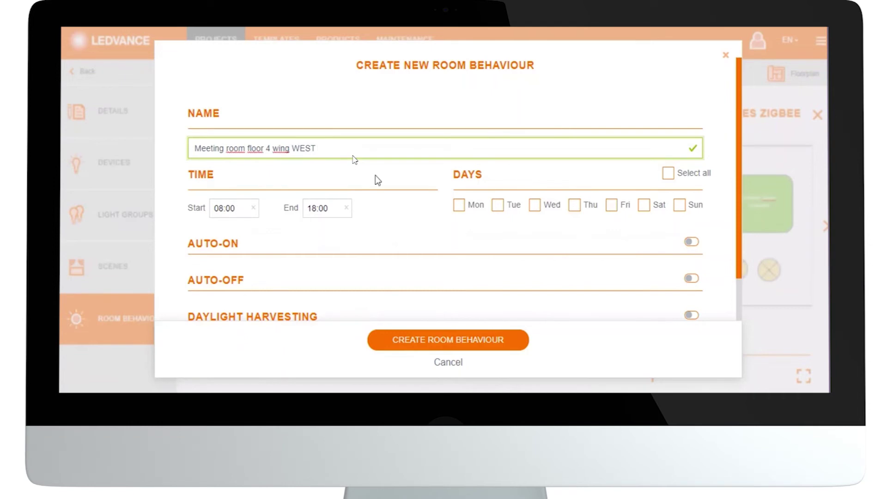
Make the room behaviour apply Monday through Friday.
{"action": "left_click", "coordinate": [460, 206]}
{"action": "left_click", "coordinate": [497, 206]}
{"action": "left_click", "coordinate": [535, 206]}
{"action": "left_click", "coordinate": [575, 206]}
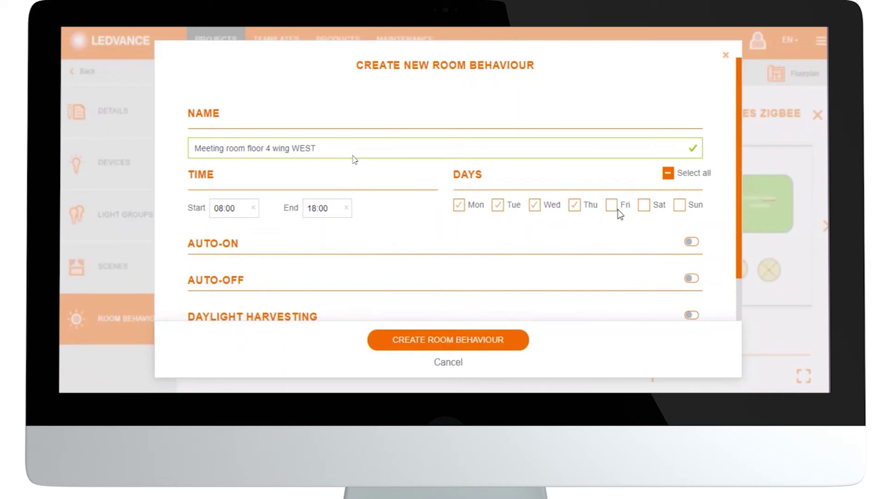
{"action": "left_click", "coordinate": [612, 206]}
Set the behaviour's start time to 07:00 and end time to 20:00.
{"action": "left_click", "coordinate": [225, 208]}
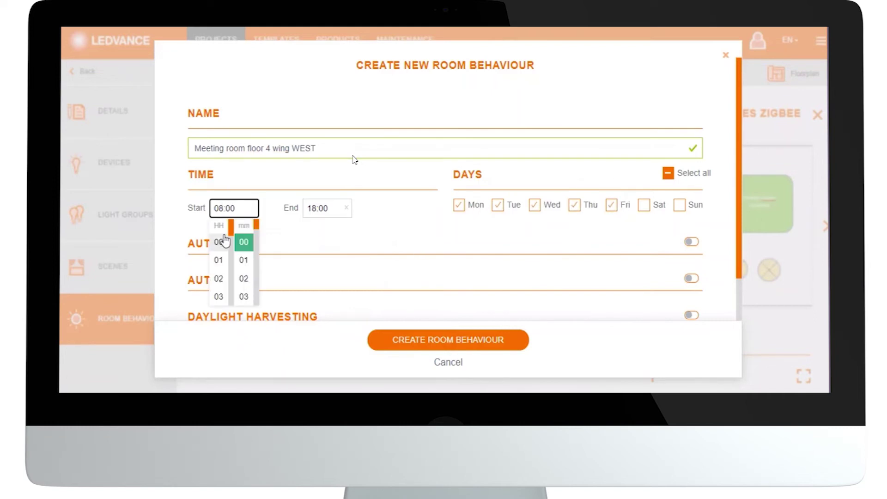
{"action": "left_click_drag", "start_coordinate": [234, 230], "coordinate": [234, 229]}
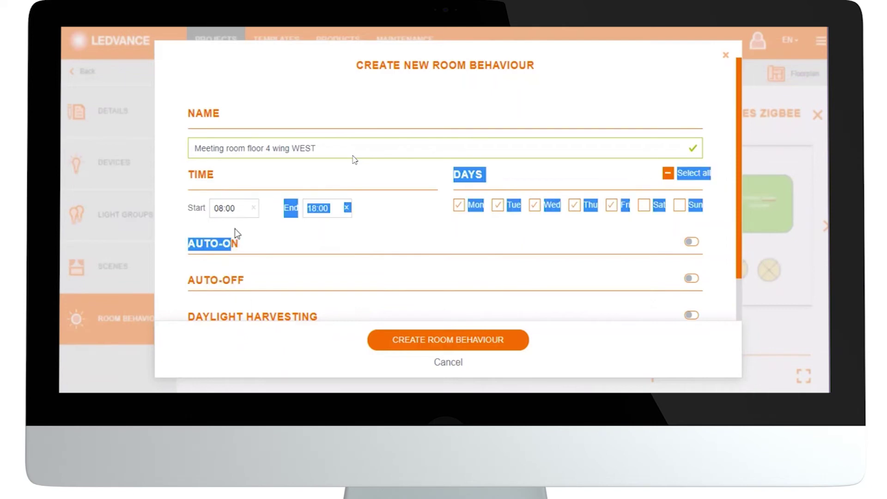
{"action": "left_click", "coordinate": [225, 210]}
{"action": "left_click_drag", "start_coordinate": [231, 231], "coordinate": [225, 252]}
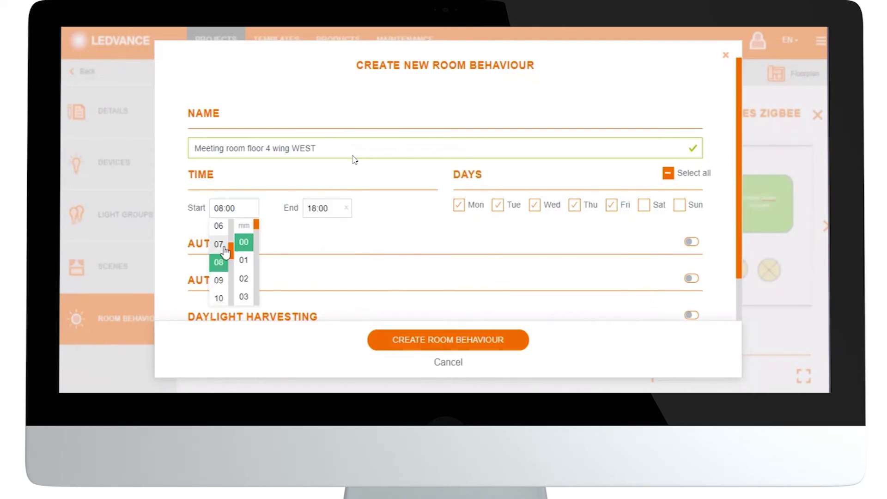
{"action": "left_click", "coordinate": [225, 248]}
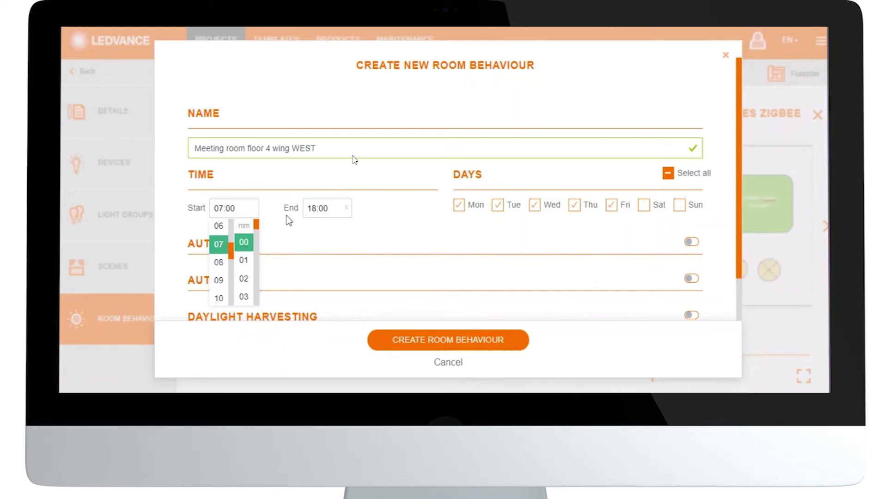
{"action": "left_click", "coordinate": [319, 209]}
{"action": "left_click", "coordinate": [318, 209]}
{"action": "left_click_drag", "start_coordinate": [324, 231], "coordinate": [326, 291]}
{"action": "left_click", "coordinate": [316, 276]}
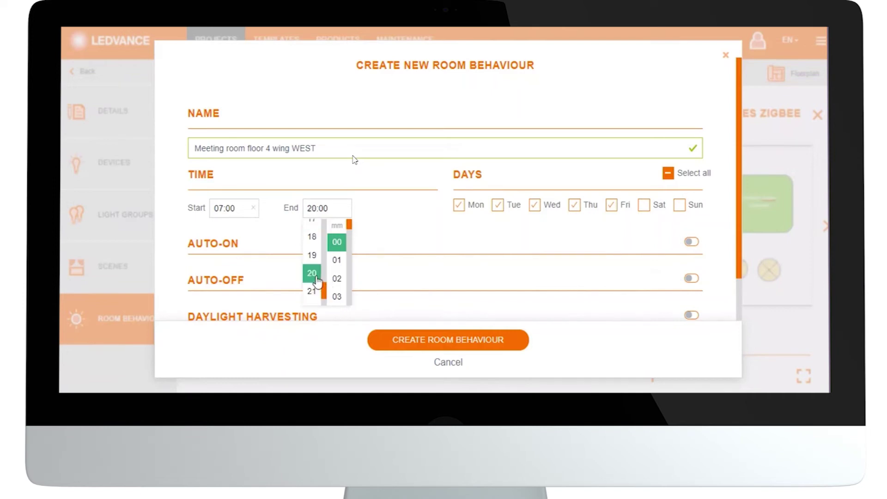
{"action": "left_click", "coordinate": [393, 218]}
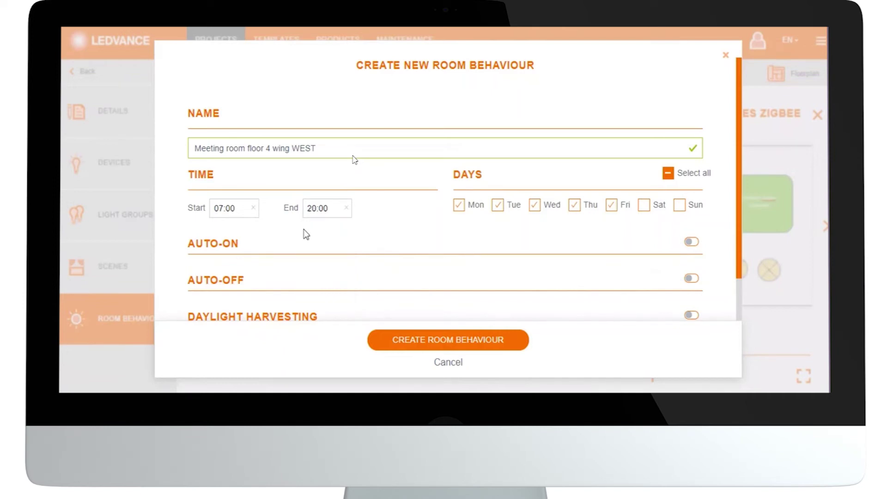
Enable auto-on with a custom switch-on dim level of 10%.
{"action": "left_click", "coordinate": [691, 242]}
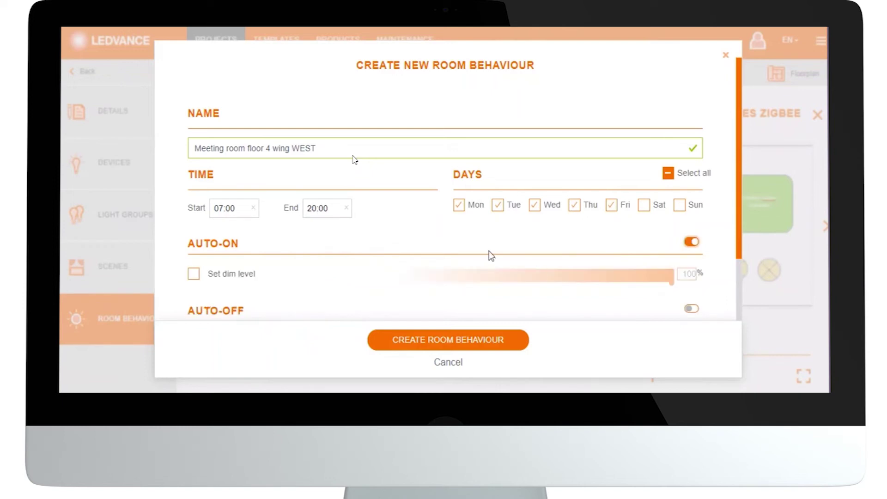
{"action": "left_click", "coordinate": [193, 274]}
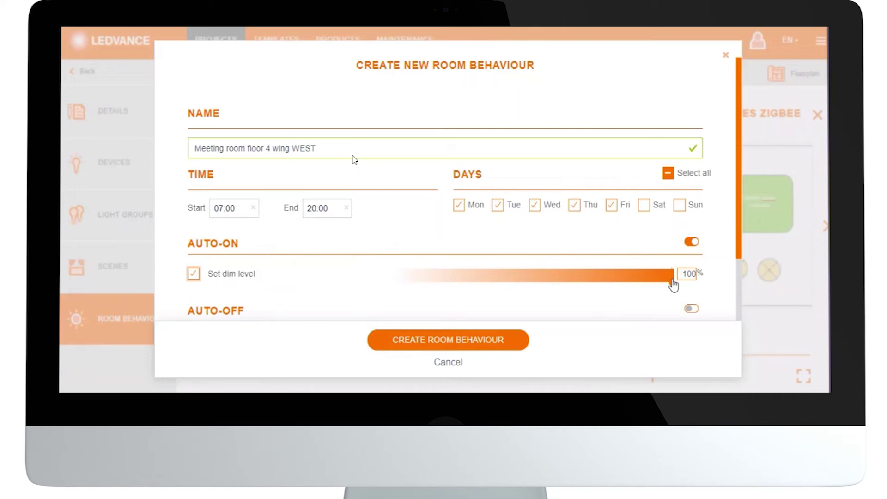
{"action": "left_click_drag", "start_coordinate": [672, 280], "coordinate": [664, 276]}
{"action": "left_click_drag", "start_coordinate": [608, 281], "coordinate": [423, 290]}
Enable auto-off, dimming to 10% after 5 minutes and switching off after 10.
{"action": "scroll", "coordinate": [387, 300], "scroll_direction": "down", "scroll_amount": 2}
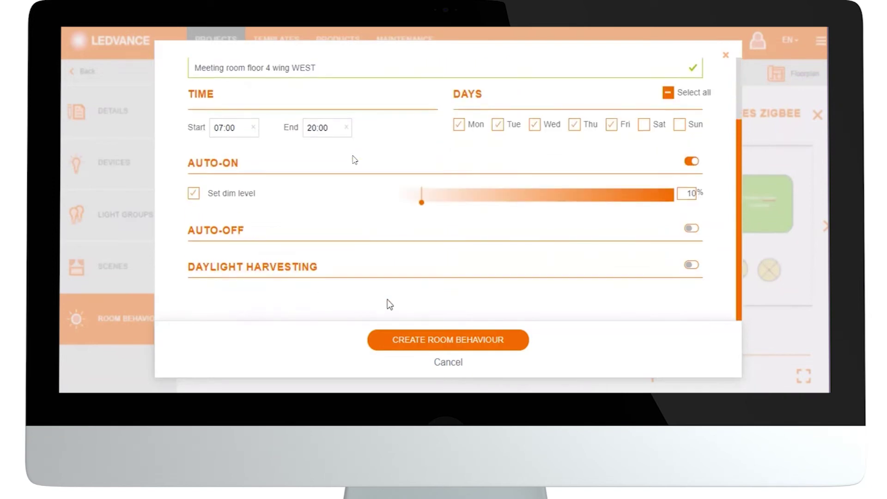
{"action": "left_click", "coordinate": [691, 229]}
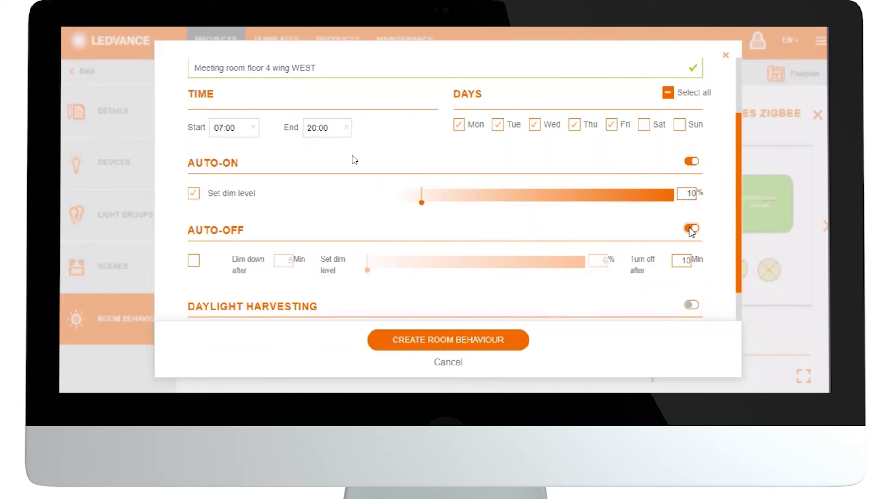
{"action": "left_click", "coordinate": [194, 260]}
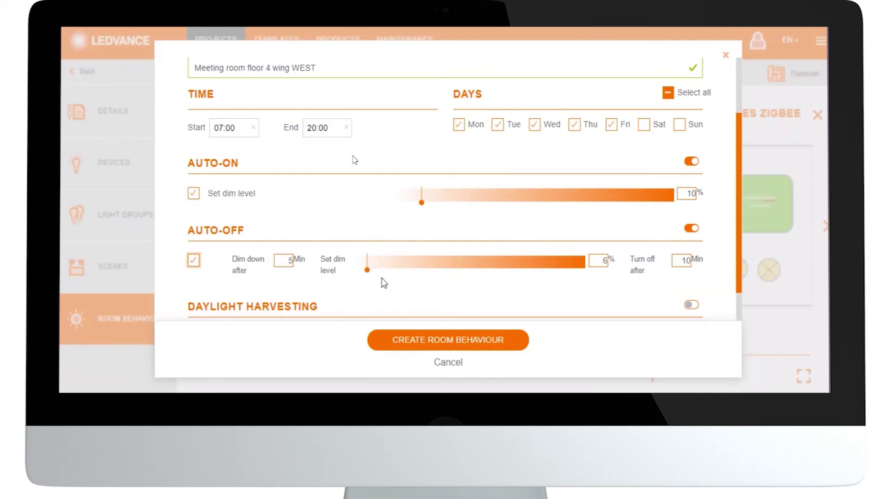
{"action": "left_click_drag", "start_coordinate": [368, 273], "coordinate": [378, 275]}
Turn on daylight harvesting for the room lighting.
{"action": "left_click_drag", "start_coordinate": [741, 226], "coordinate": [739, 250]}
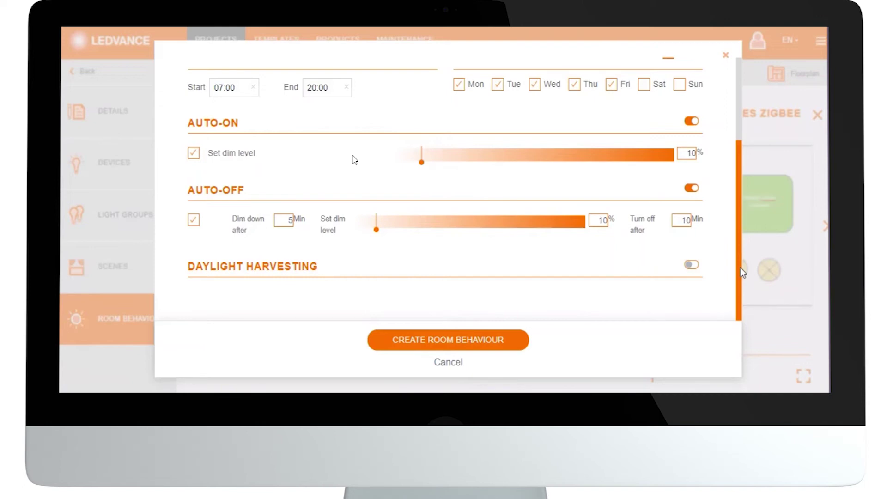
{"action": "left_click", "coordinate": [691, 265]}
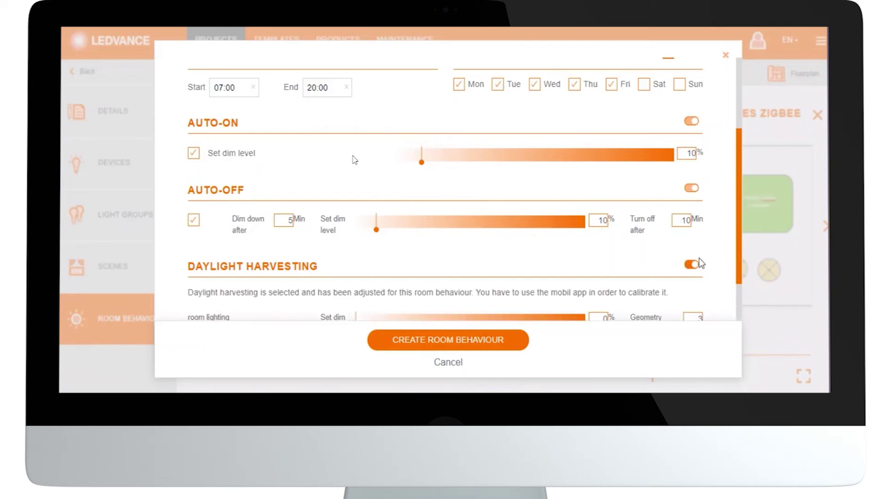
{"action": "left_click_drag", "start_coordinate": [739, 226], "coordinate": [737, 270]}
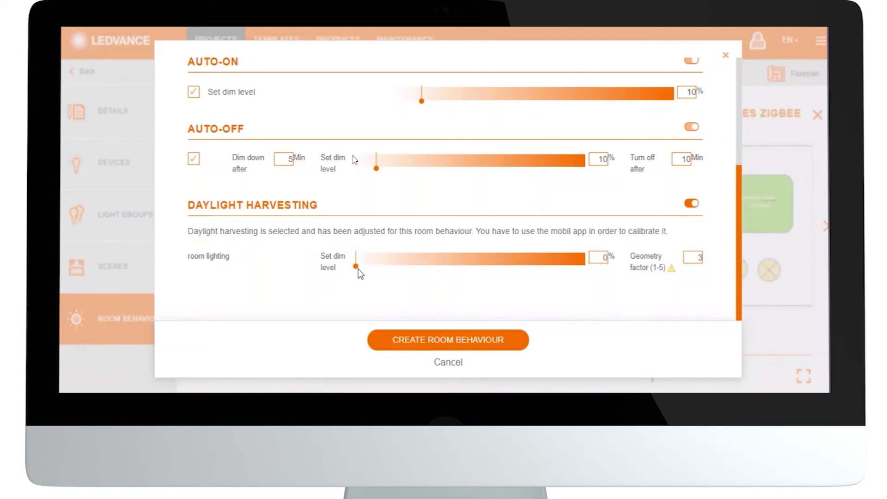
Raise the daylight harvesting dim level to about 24% and save the Meeting room floor 4 wing WEST behaviour.
{"action": "left_click_drag", "start_coordinate": [356, 270], "coordinate": [406, 271]}
{"action": "left_click_drag", "start_coordinate": [406, 271], "coordinate": [414, 275]}
{"action": "left_click", "coordinate": [415, 342]}
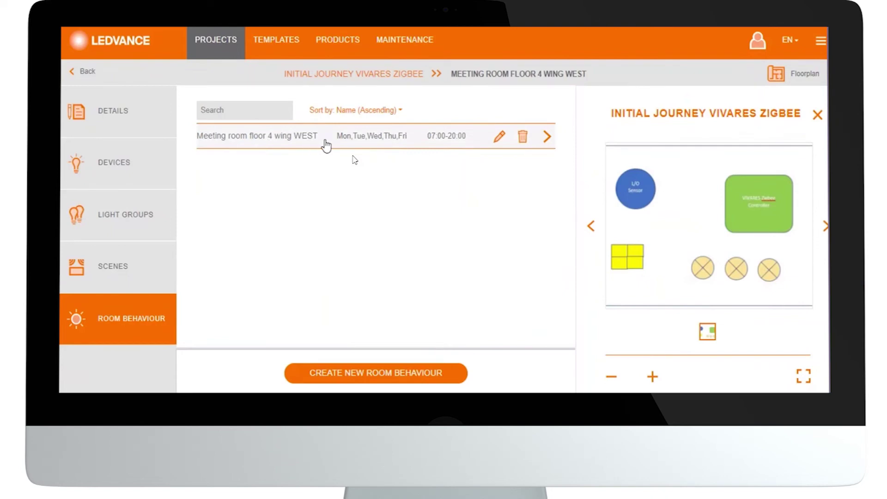
Start a new room behaviour named 'weekend operation' with a 09:00 start time.
{"action": "left_click", "coordinate": [347, 374]}
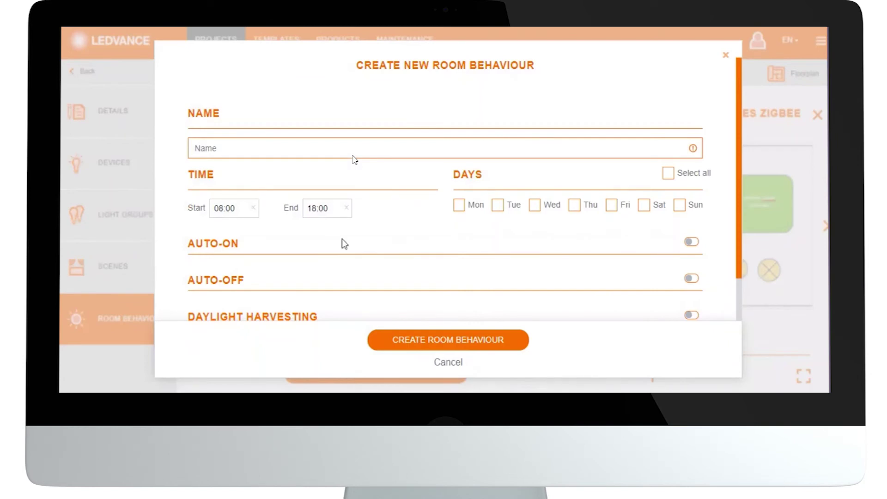
{"action": "left_click", "coordinate": [341, 147]}
{"action": "type", "text": "weekend operation"}
{"action": "left_click", "coordinate": [246, 212]}
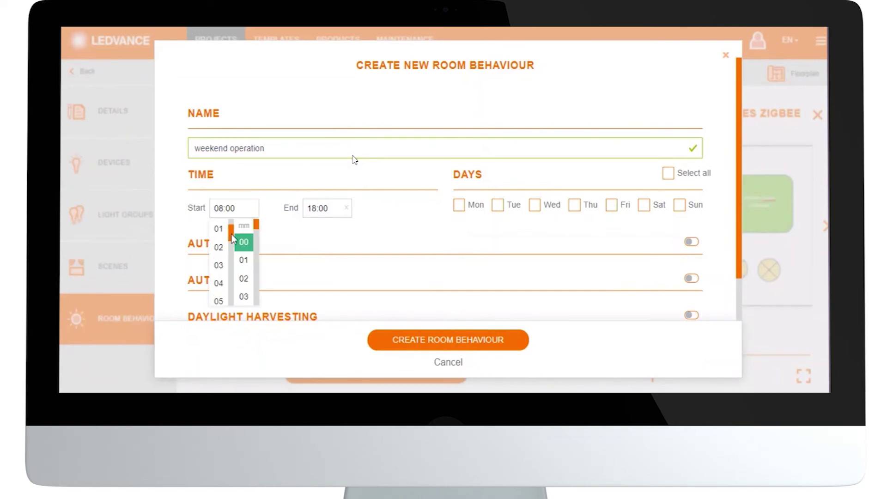
{"action": "left_click_drag", "start_coordinate": [231, 235], "coordinate": [229, 252]}
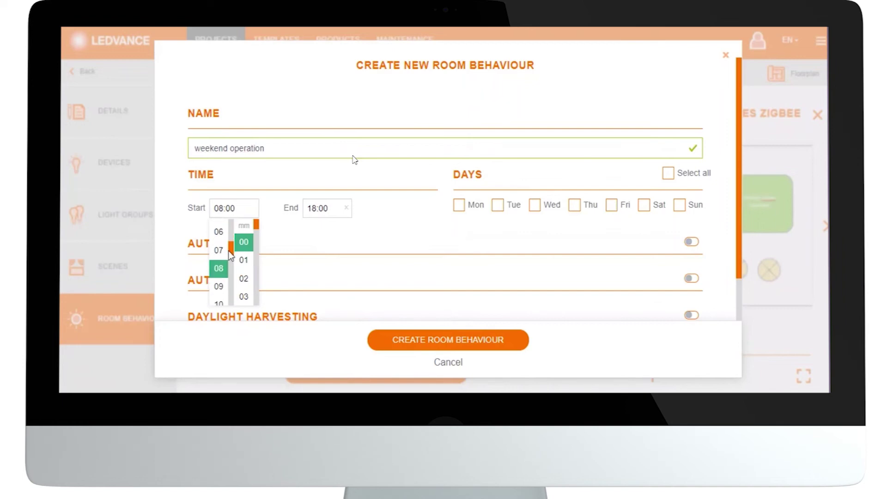
{"action": "left_click", "coordinate": [219, 286]}
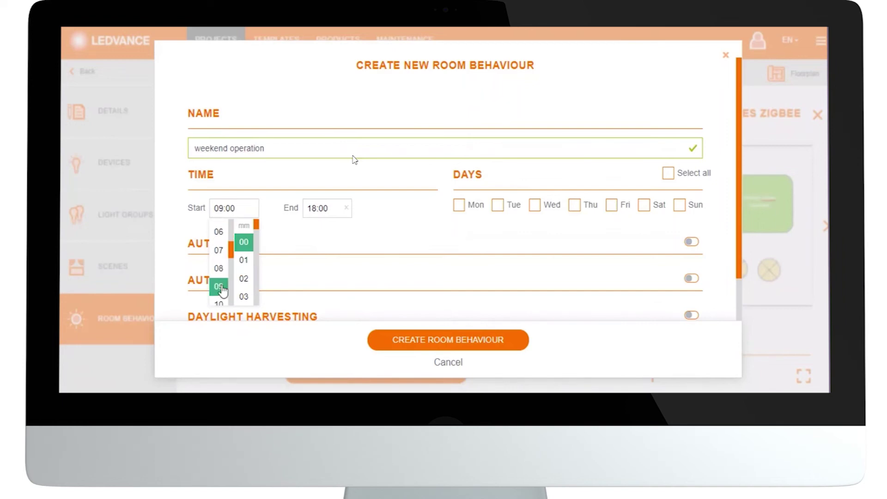
Set the end time to 17:00 and schedule it for Saturday and Sunday.
{"action": "left_click", "coordinate": [322, 201]}
{"action": "left_click", "coordinate": [323, 203]}
{"action": "left_click_drag", "start_coordinate": [326, 234], "coordinate": [325, 285]}
{"action": "left_click", "coordinate": [316, 279]}
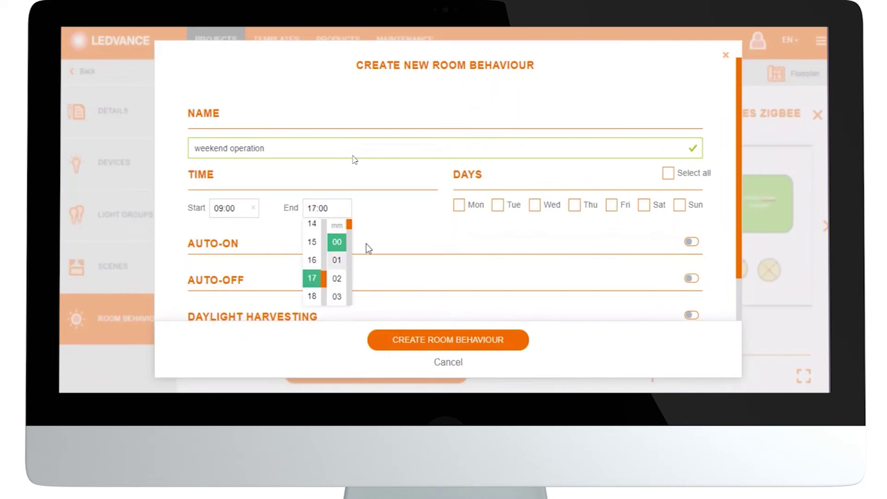
{"action": "left_click", "coordinate": [647, 207]}
{"action": "left_click", "coordinate": [647, 205]}
{"action": "left_click", "coordinate": [680, 205]}
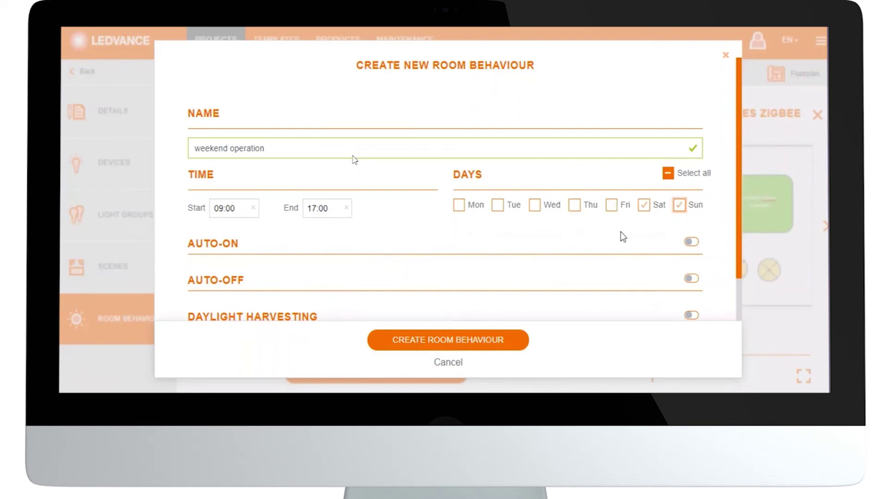
Enable auto-off with dimming down to 10% before switching off.
{"action": "left_click", "coordinate": [691, 279]}
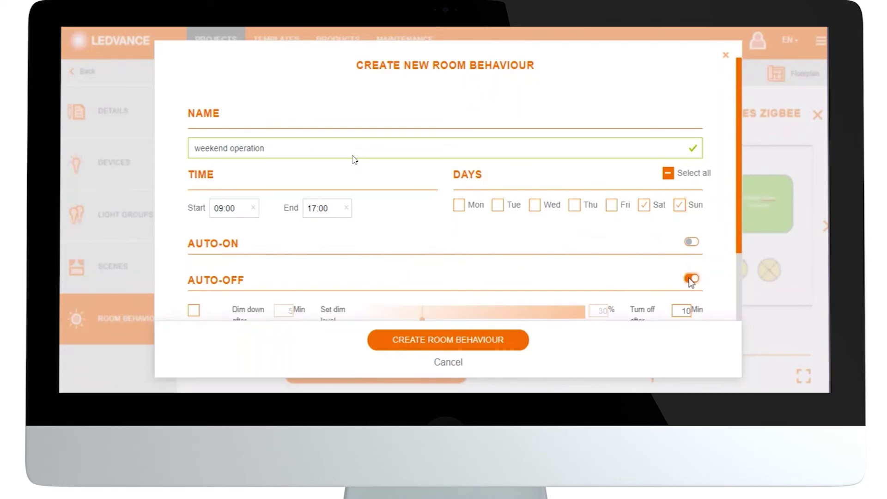
{"action": "left_click_drag", "start_coordinate": [736, 207], "coordinate": [737, 251]}
{"action": "left_click", "coordinate": [193, 254]}
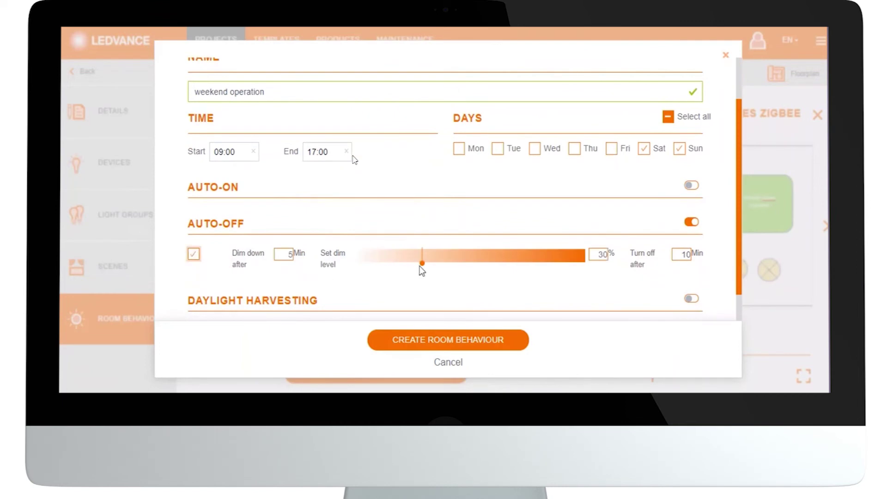
{"action": "left_click_drag", "start_coordinate": [422, 267], "coordinate": [378, 267]}
Enable daylight harvesting at 25% and save the weekend operation behaviour.
{"action": "left_click_drag", "start_coordinate": [739, 182], "coordinate": [736, 212]}
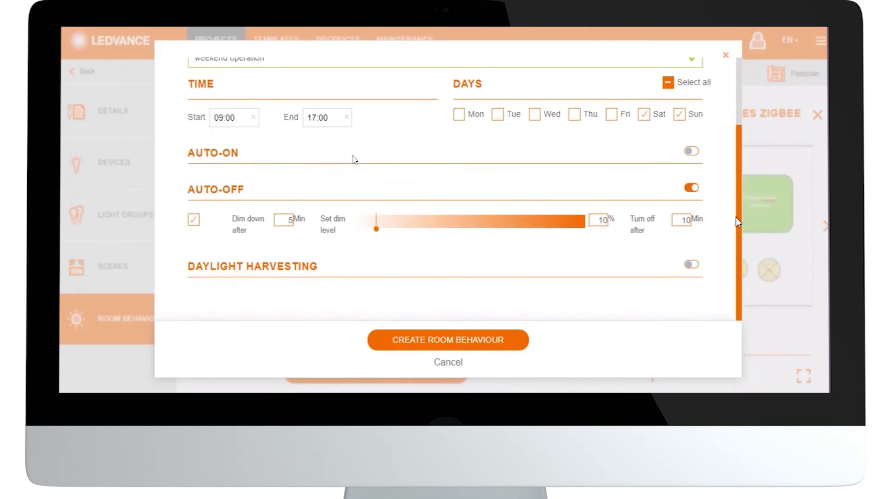
{"action": "left_click", "coordinate": [688, 263]}
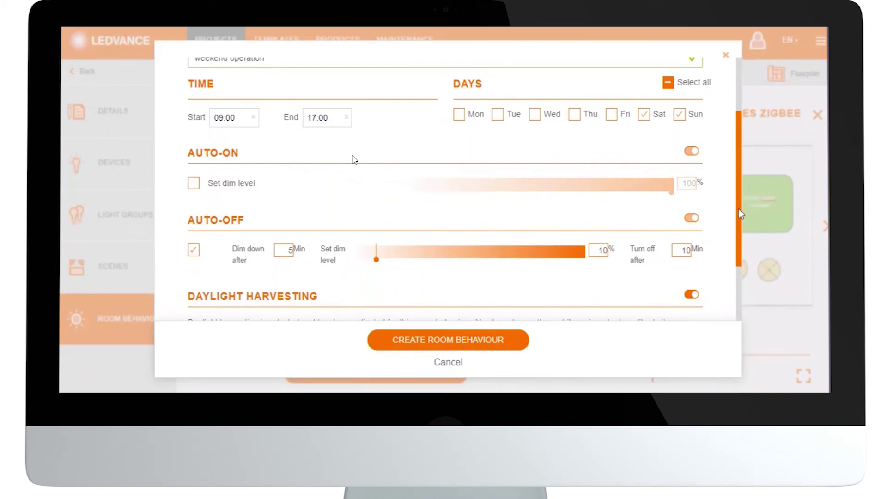
{"action": "left_click_drag", "start_coordinate": [739, 210], "coordinate": [740, 282]}
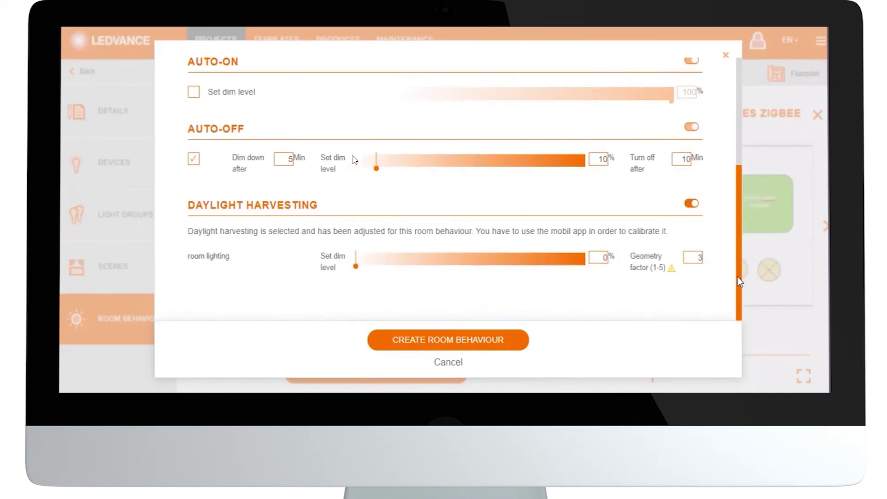
{"action": "left_click_drag", "start_coordinate": [356, 267], "coordinate": [414, 273]}
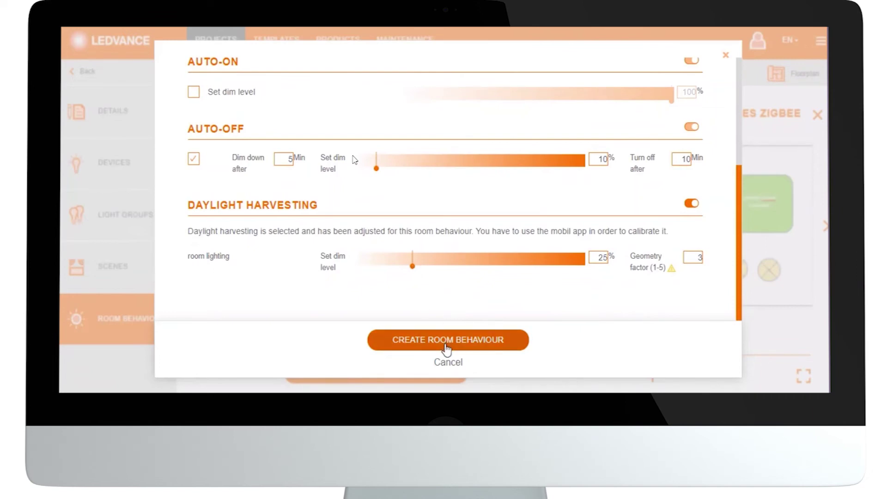
{"action": "left_click", "coordinate": [446, 346]}
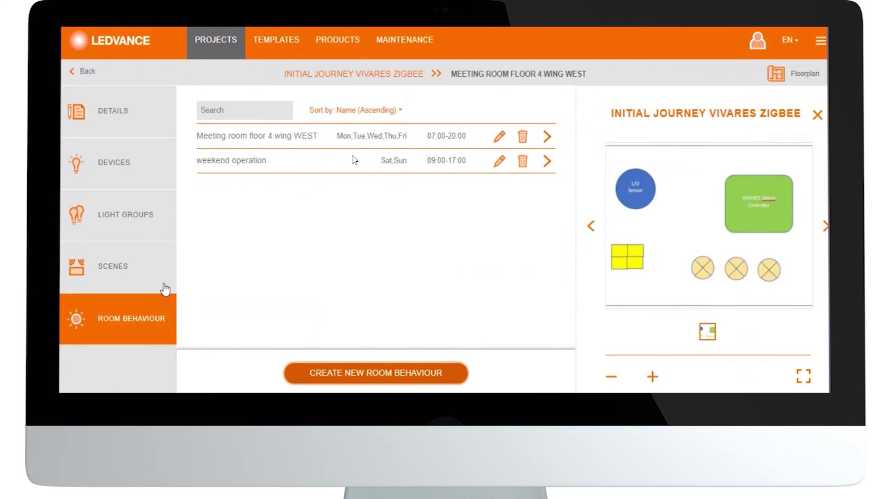
Go back from the room behaviours to the project's rooms page.
{"action": "left_click", "coordinate": [85, 74]}
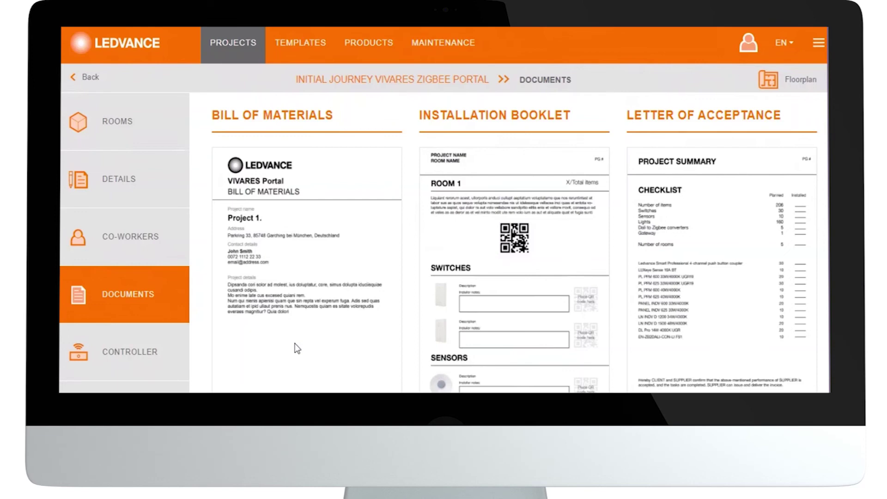
Export the Bill of Materials as a PDF and open the downloaded file.
{"action": "scroll", "coordinate": [287, 319], "scroll_direction": "down", "scroll_amount": 3}
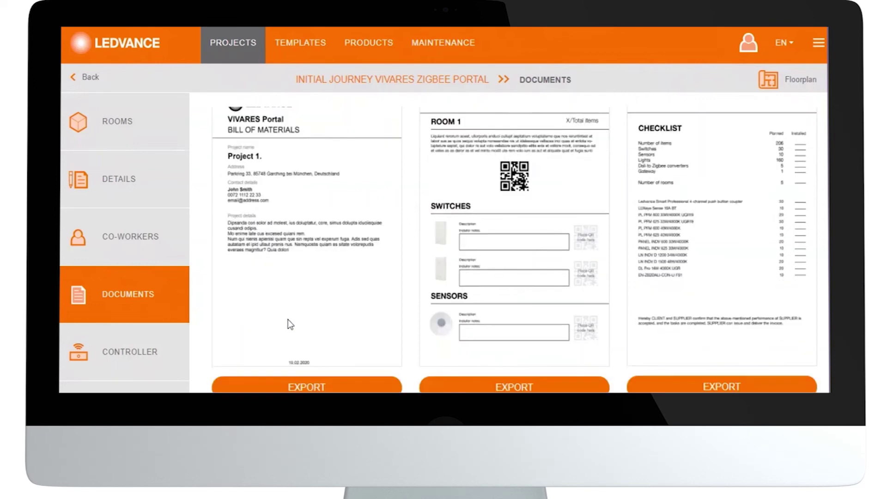
{"action": "left_click", "coordinate": [292, 377]}
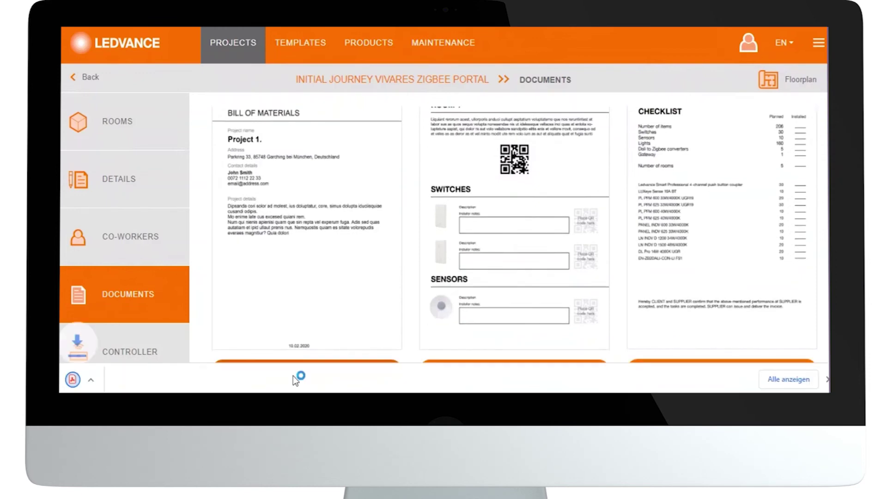
{"action": "left_click", "coordinate": [139, 381]}
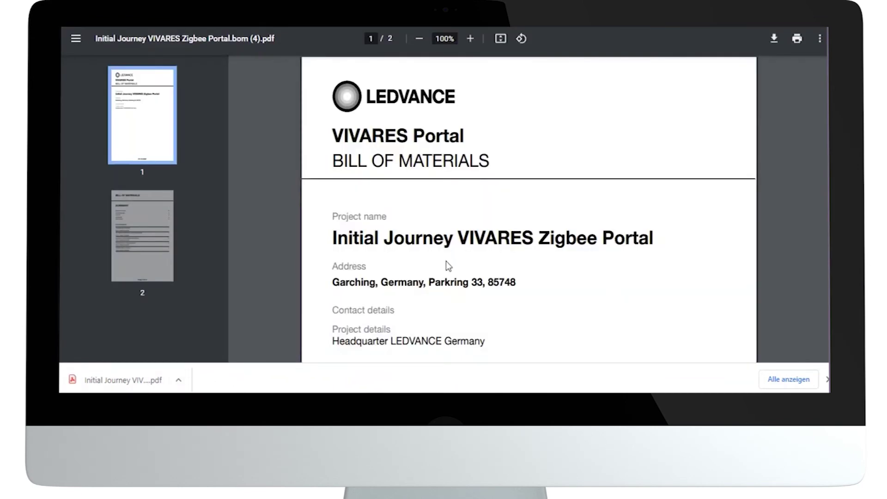
Scroll through the bill of materials PDF to the Summary and product list on page 2.
{"action": "scroll", "coordinate": [434, 274], "scroll_direction": "down", "scroll_amount": 10}
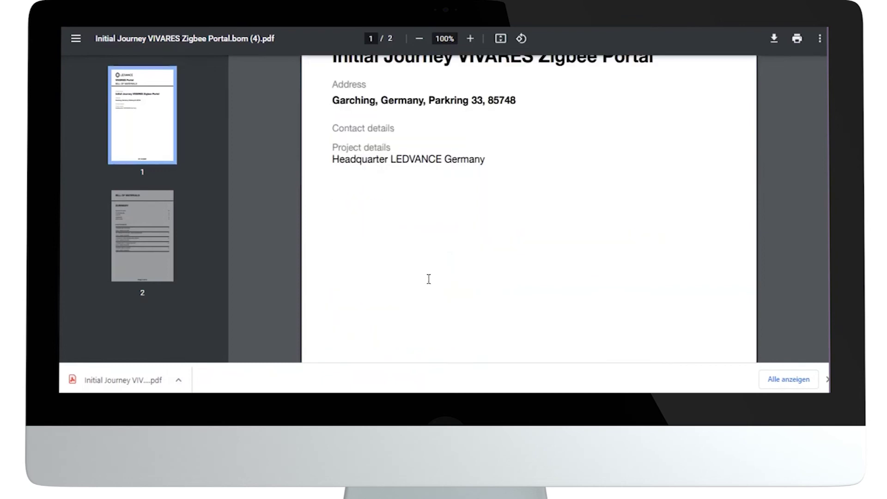
{"action": "scroll", "coordinate": [429, 279], "scroll_direction": "down", "scroll_amount": 2}
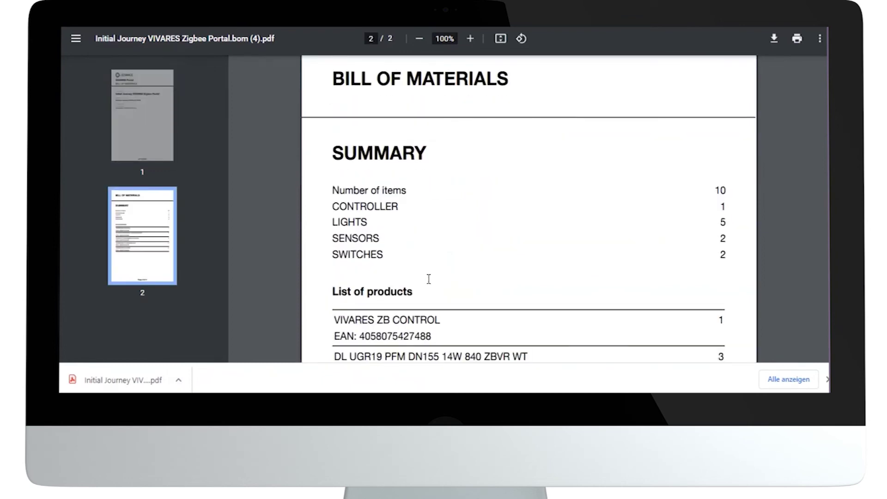
{"action": "scroll", "coordinate": [429, 280], "scroll_direction": "down", "scroll_amount": 5}
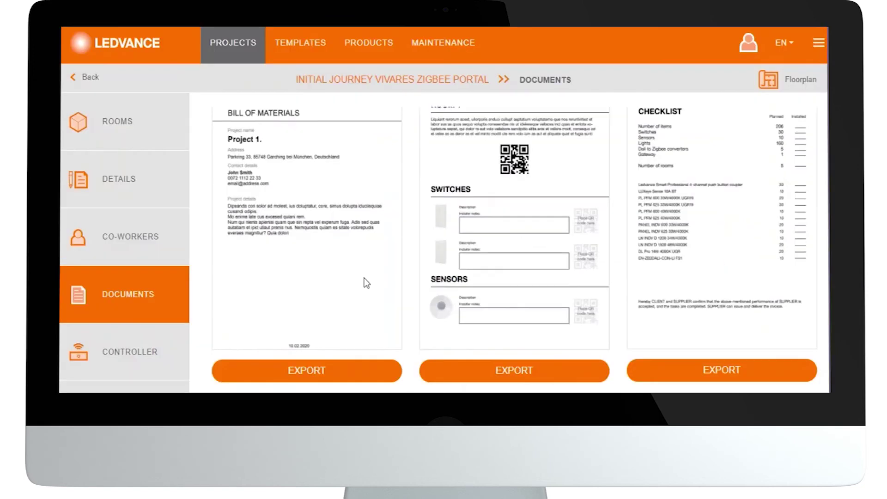
Export the Installation Booklet as a PDF and open the downloaded 11-page file.
{"action": "scroll", "coordinate": [417, 236], "scroll_direction": "up", "scroll_amount": 3}
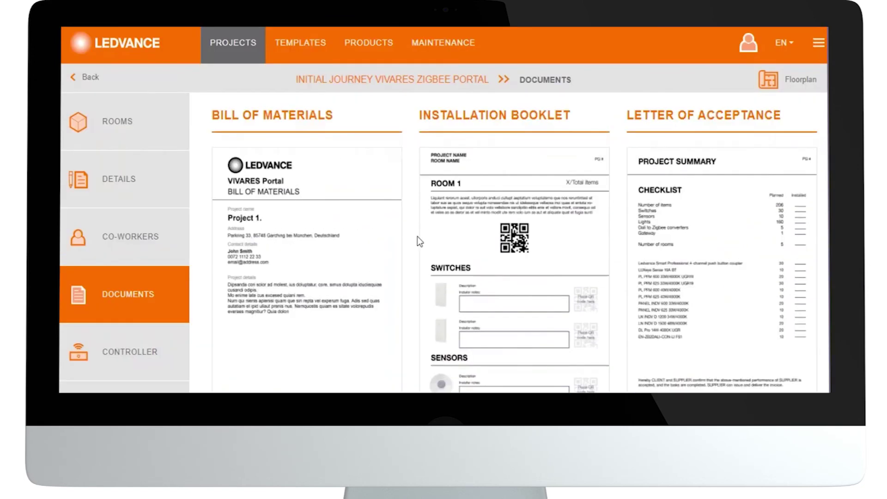
{"action": "scroll", "coordinate": [503, 239], "scroll_direction": "down", "scroll_amount": 3}
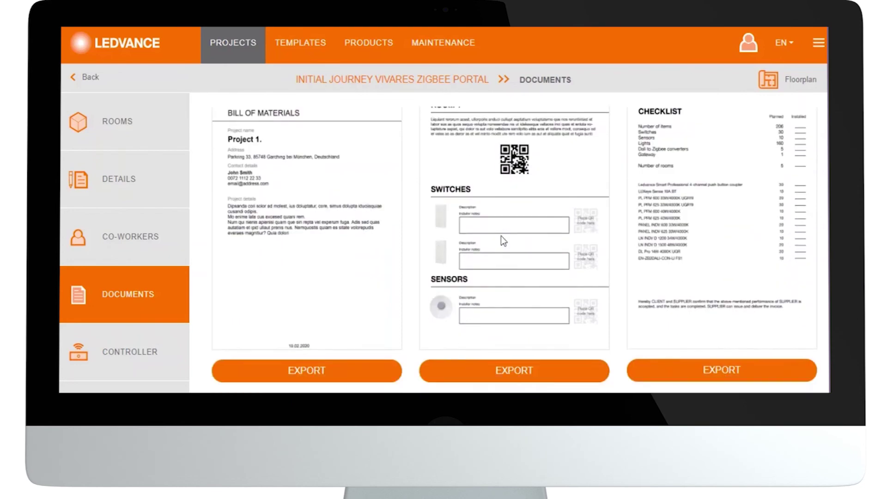
{"action": "left_click", "coordinate": [492, 375]}
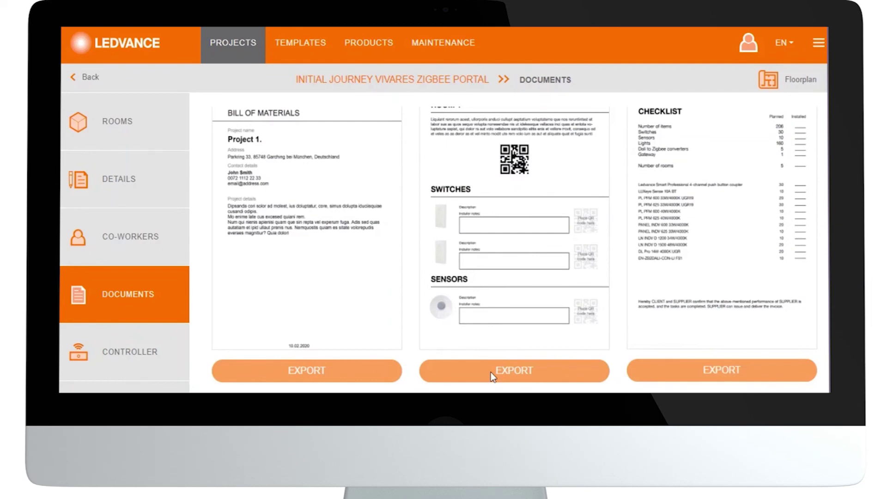
{"action": "left_click", "coordinate": [491, 372]}
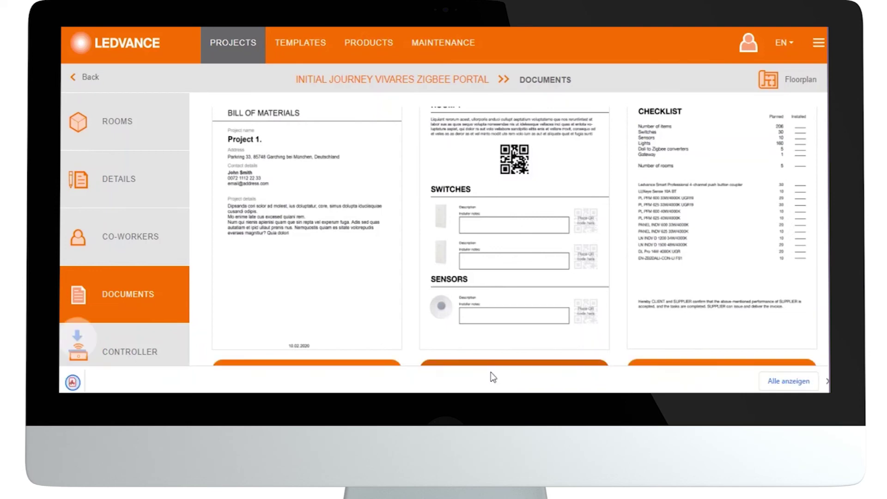
{"action": "left_click", "coordinate": [108, 379]}
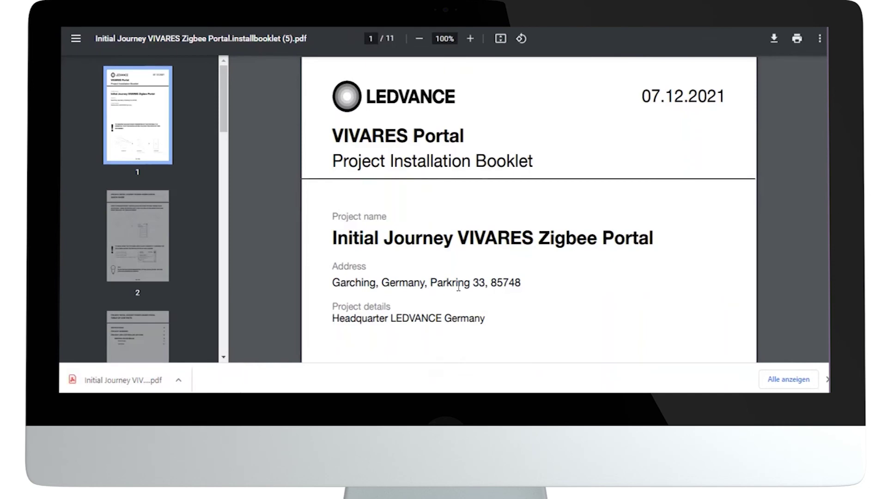
{"action": "scroll", "coordinate": [458, 286], "scroll_direction": "down", "scroll_amount": 5}
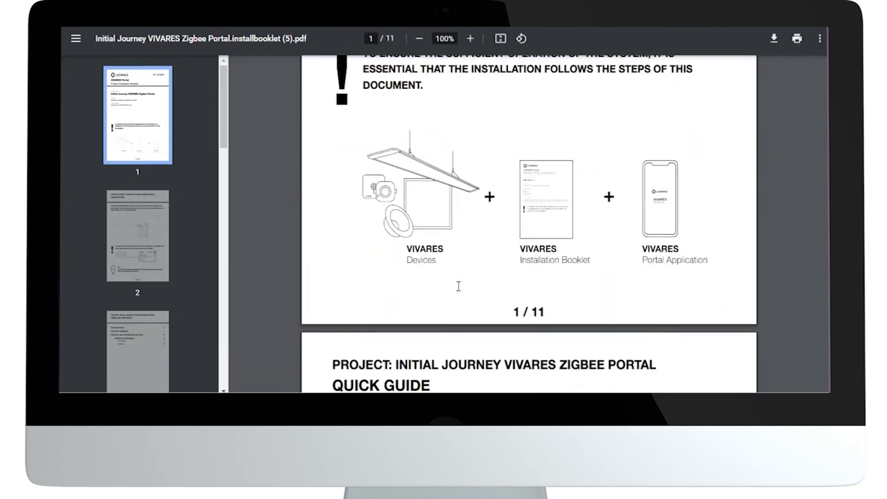
{"action": "scroll", "coordinate": [458, 286], "scroll_direction": "up", "scroll_amount": 3}
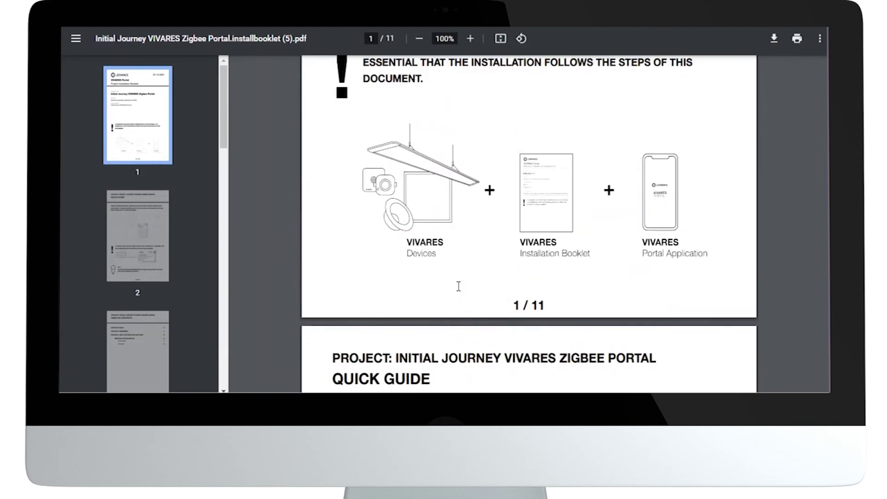
{"action": "scroll", "coordinate": [459, 287], "scroll_direction": "down", "scroll_amount": 1}
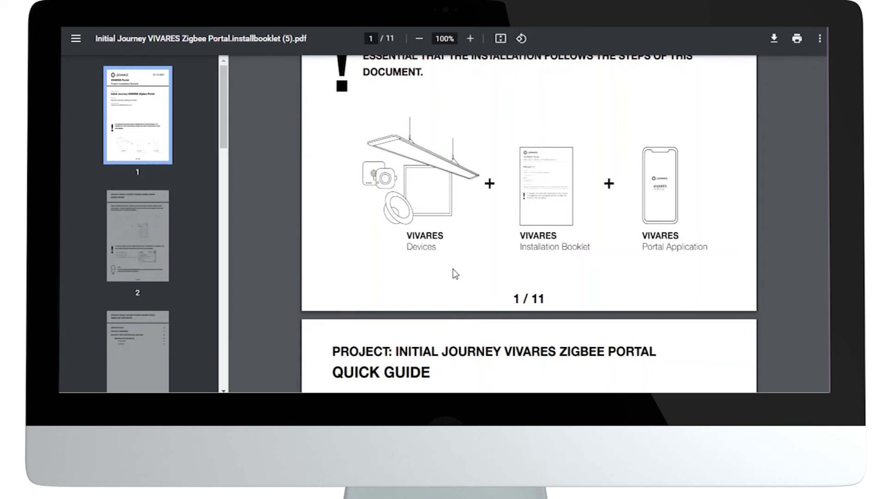
{"action": "scroll", "coordinate": [452, 269], "scroll_direction": "down", "scroll_amount": 7}
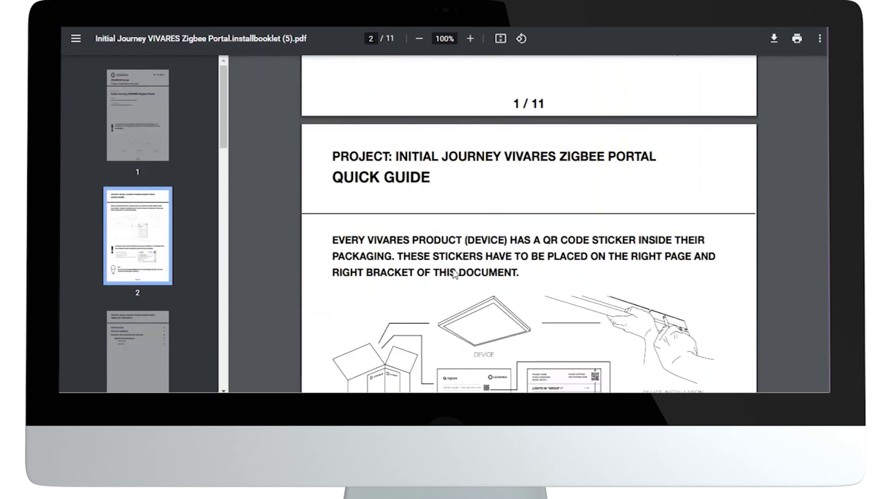
{"action": "scroll", "coordinate": [453, 268], "scroll_direction": "down", "scroll_amount": 10}
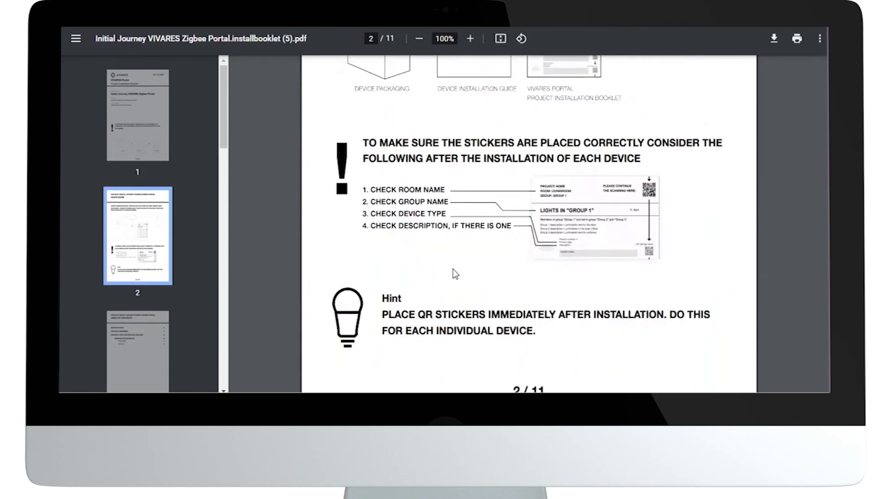
{"action": "scroll", "coordinate": [452, 269], "scroll_direction": "down", "scroll_amount": 7}
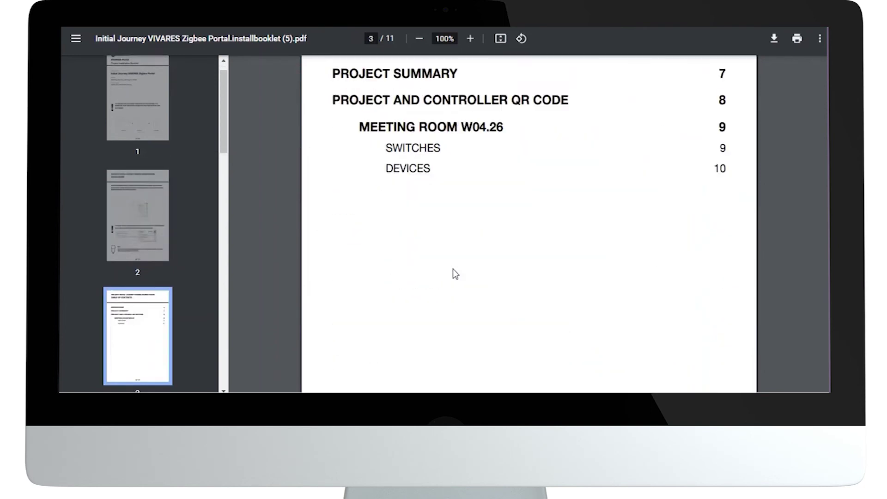
{"action": "scroll", "coordinate": [452, 269], "scroll_direction": "down", "scroll_amount": 8}
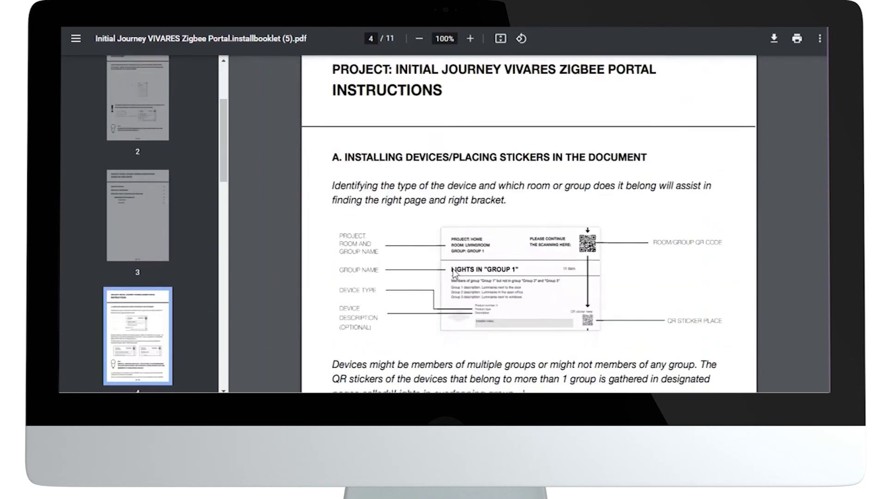
{"action": "scroll", "coordinate": [452, 269], "scroll_direction": "down", "scroll_amount": 10}
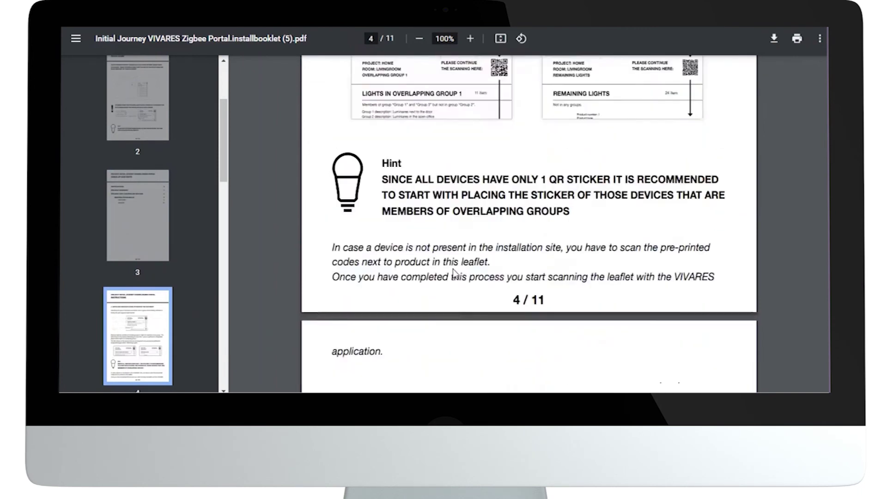
{"action": "scroll", "coordinate": [453, 269], "scroll_direction": "down", "scroll_amount": 8}
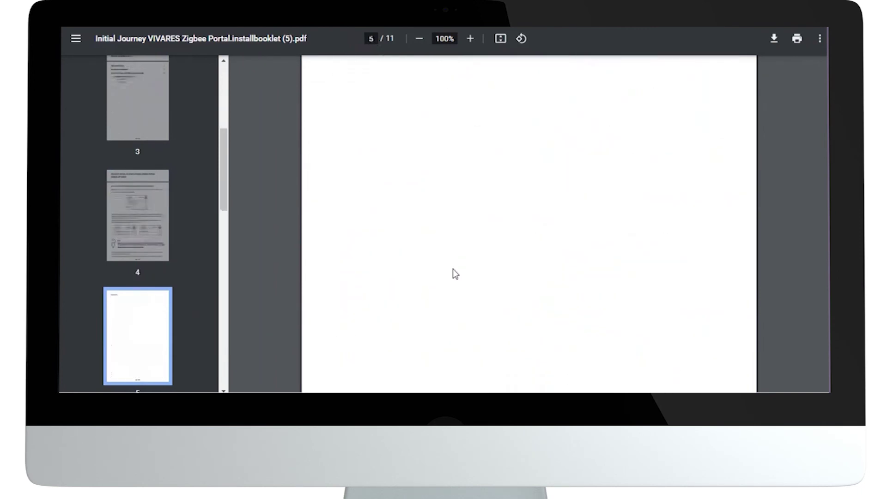
{"action": "scroll", "coordinate": [453, 269], "scroll_direction": "down", "scroll_amount": 10}
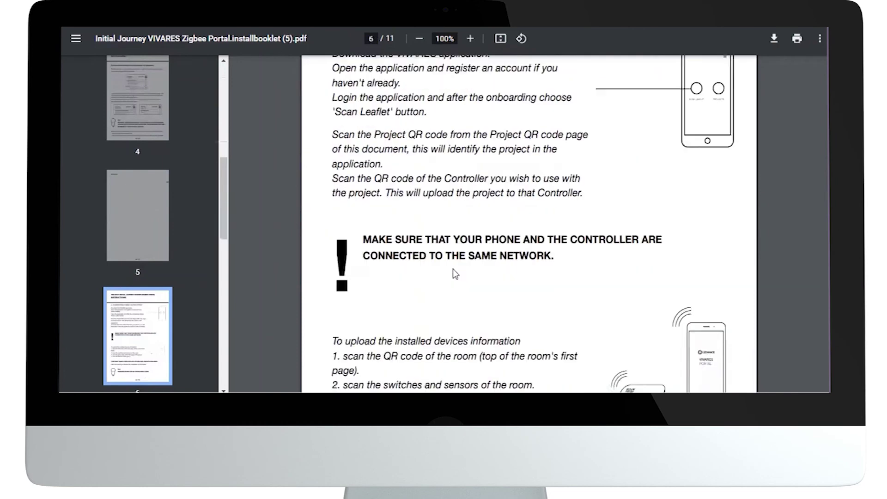
{"action": "scroll", "coordinate": [455, 273], "scroll_direction": "down", "scroll_amount": 3}
{"action": "scroll", "coordinate": [455, 274], "scroll_direction": "down", "scroll_amount": 9}
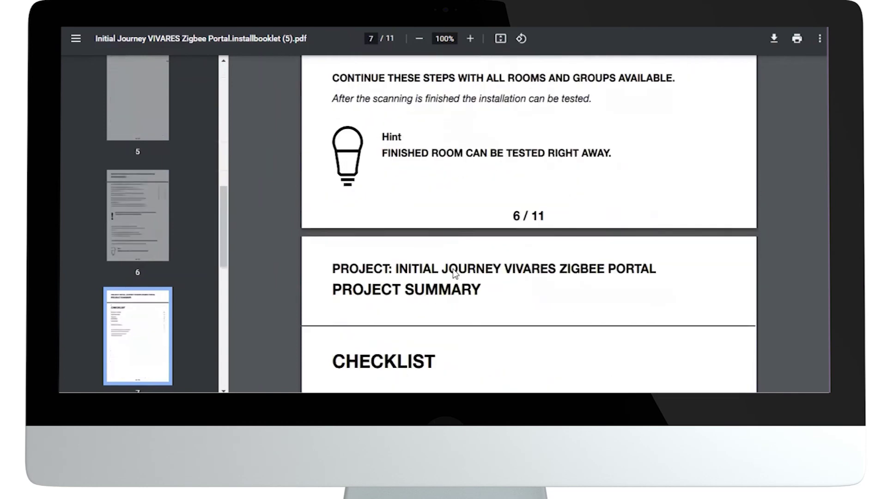
{"action": "scroll", "coordinate": [455, 274], "scroll_direction": "up", "scroll_amount": 1}
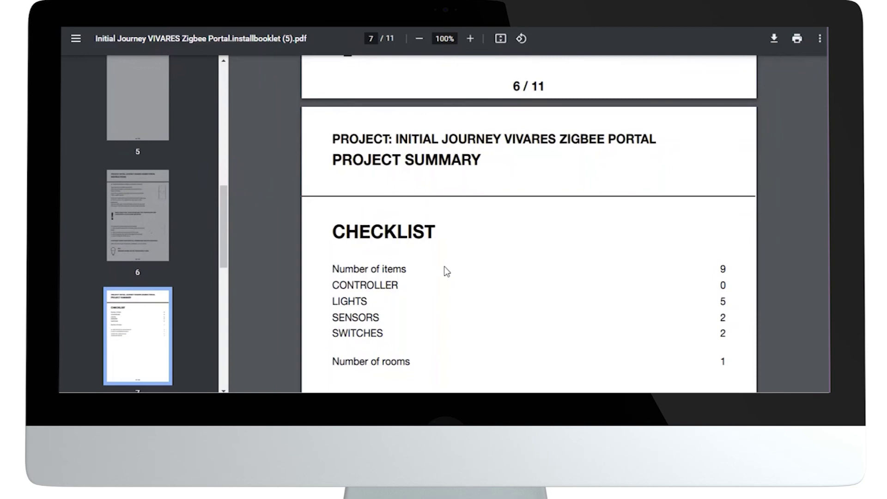
{"action": "scroll", "coordinate": [446, 272], "scroll_direction": "down", "scroll_amount": 3}
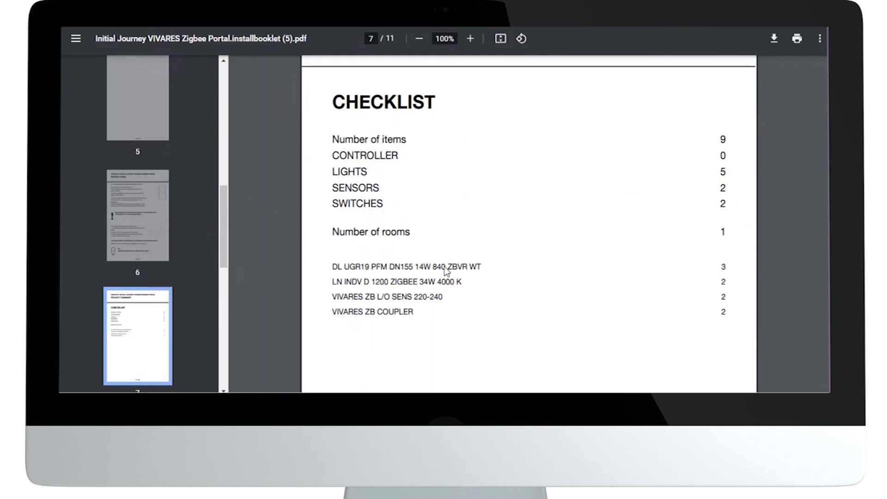
{"action": "scroll", "coordinate": [446, 271], "scroll_direction": "down", "scroll_amount": 8}
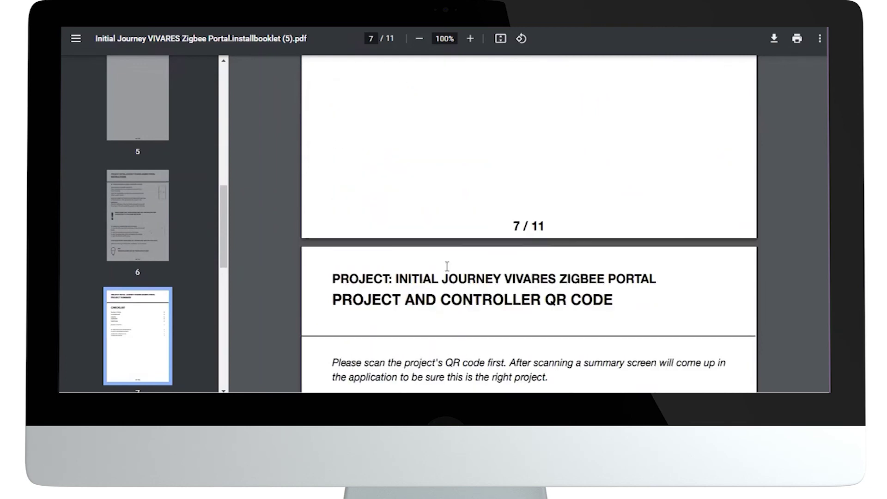
{"action": "scroll", "coordinate": [447, 266], "scroll_direction": "down", "scroll_amount": 4}
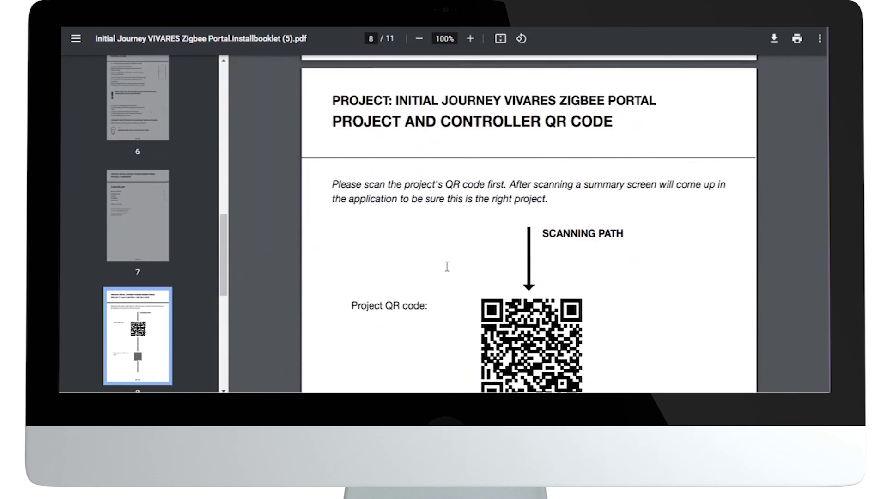
{"action": "scroll", "coordinate": [447, 266], "scroll_direction": "down", "scroll_amount": 3}
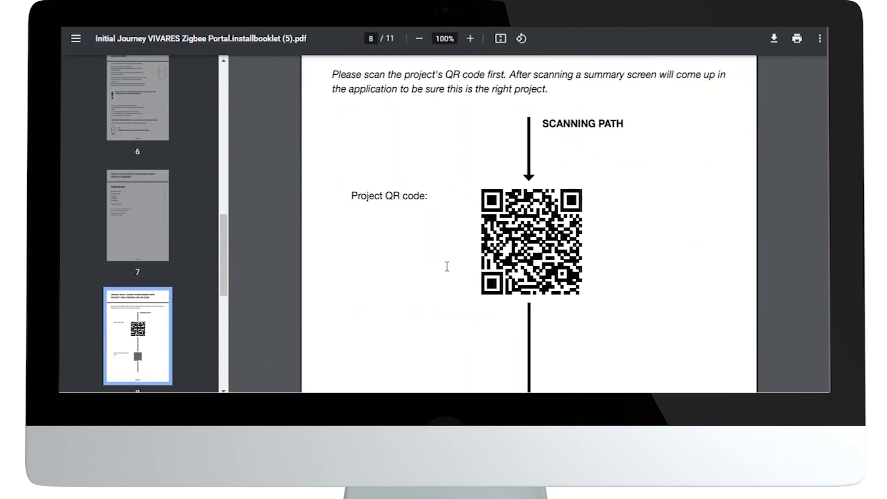
{"action": "scroll", "coordinate": [447, 267], "scroll_direction": "down", "scroll_amount": 4}
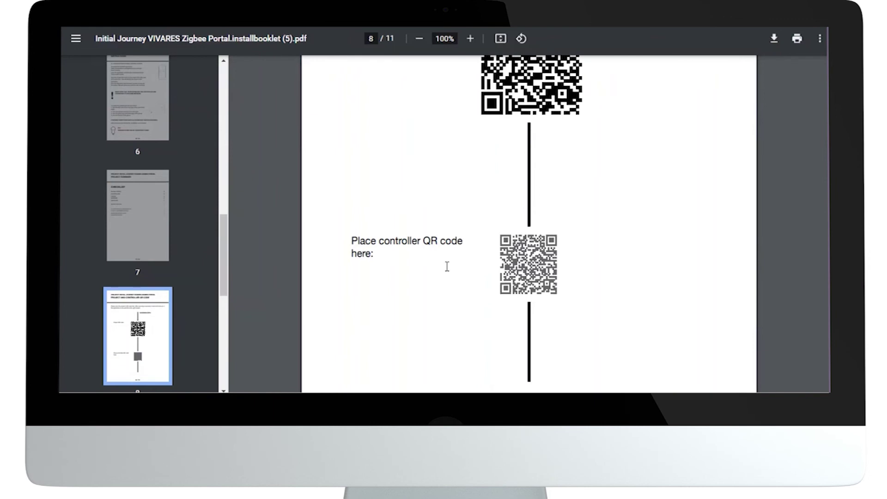
{"action": "scroll", "coordinate": [447, 266], "scroll_direction": "down", "scroll_amount": 10}
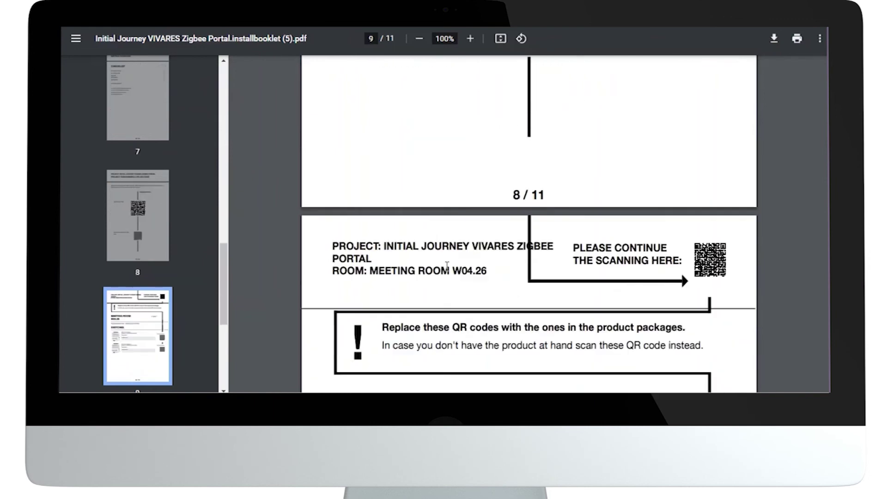
{"action": "scroll", "coordinate": [447, 266], "scroll_direction": "down", "scroll_amount": 4}
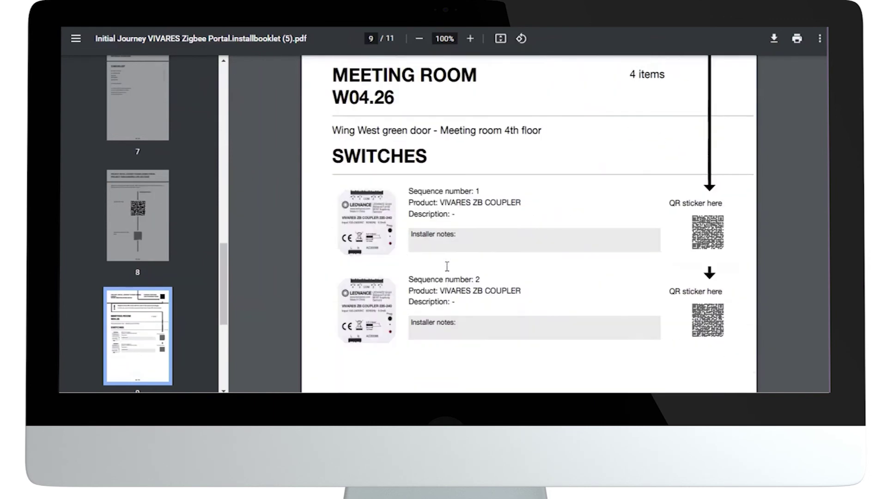
{"action": "scroll", "coordinate": [447, 267], "scroll_direction": "down", "scroll_amount": 10}
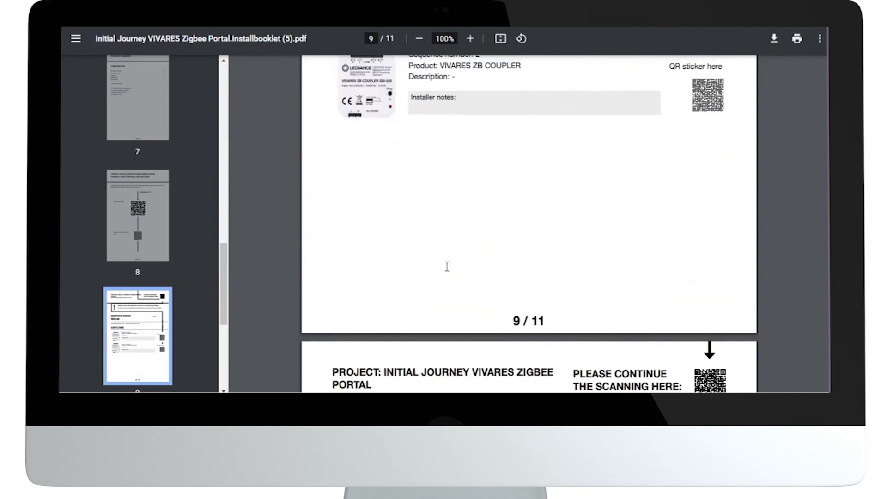
{"action": "scroll", "coordinate": [447, 267], "scroll_direction": "down", "scroll_amount": 10}
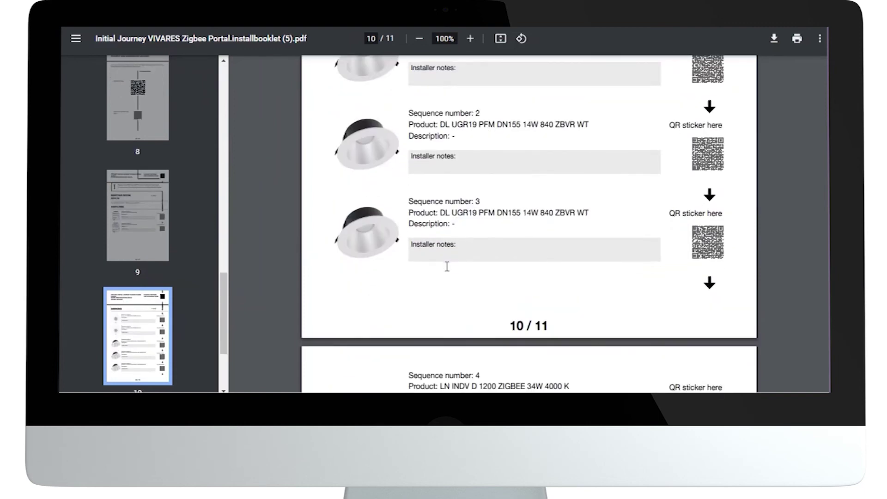
{"action": "scroll", "coordinate": [447, 266], "scroll_direction": "down", "scroll_amount": 5}
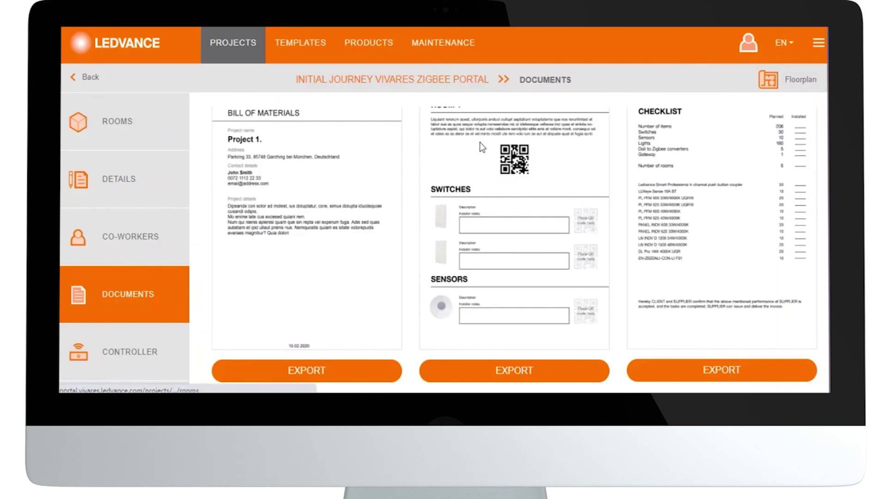
Export the Letter of Acceptance as a PDF and open the downloaded letterofaccept file.
{"action": "scroll", "coordinate": [480, 147], "scroll_direction": "up", "scroll_amount": 1}
{"action": "scroll", "coordinate": [481, 147], "scroll_direction": "up", "scroll_amount": 3}
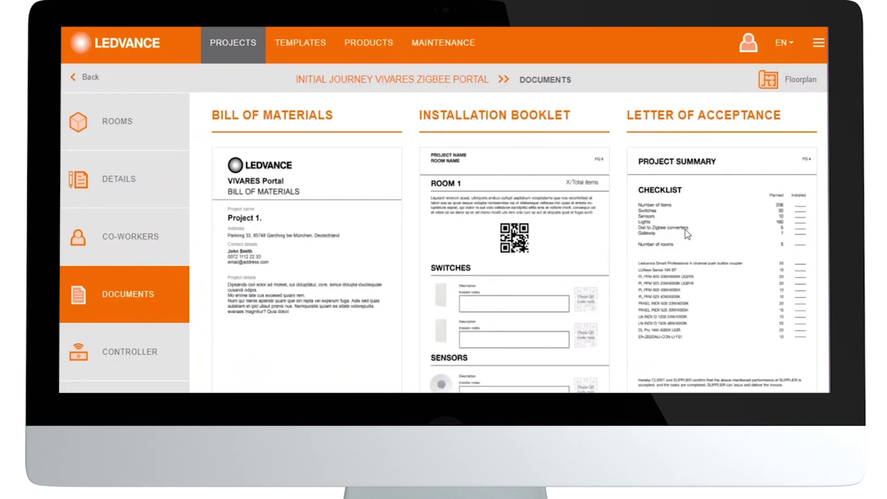
{"action": "scroll", "coordinate": [694, 255], "scroll_direction": "down", "scroll_amount": 4}
{"action": "left_click", "coordinate": [696, 373]}
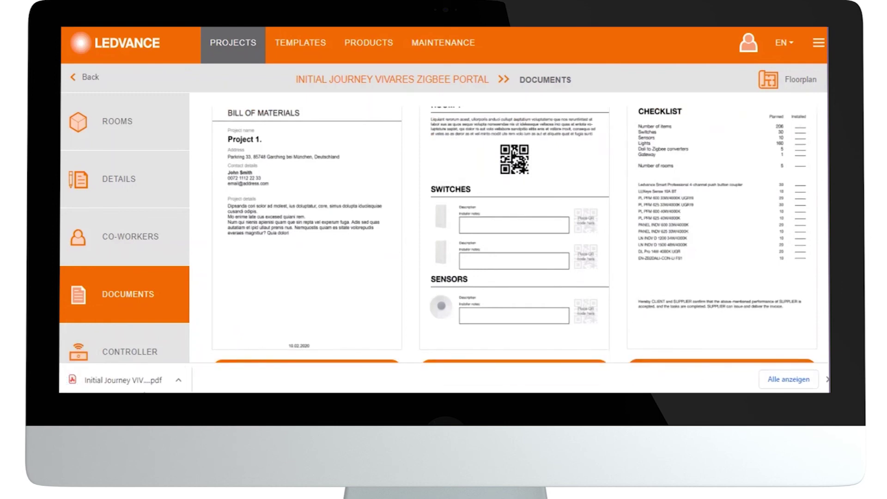
{"action": "left_click", "coordinate": [104, 377]}
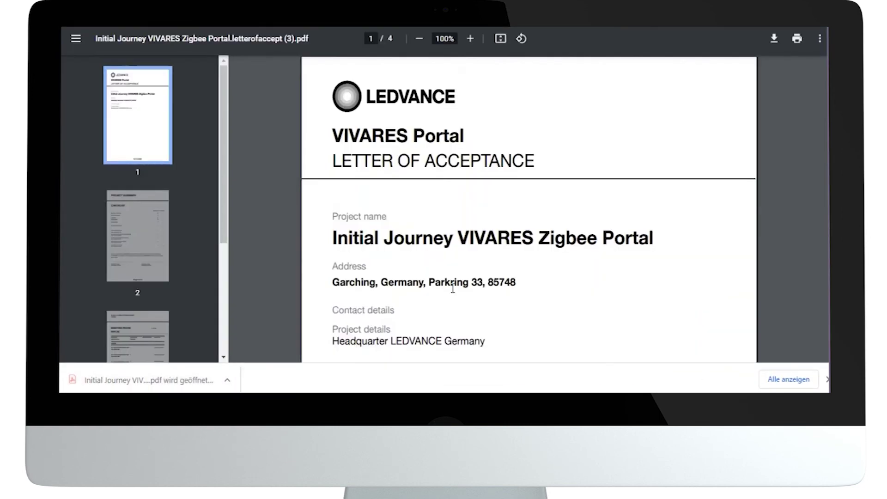
Scroll through the letter of acceptance PDF to the checklist on page 2.
{"action": "scroll", "coordinate": [454, 288], "scroll_direction": "down", "scroll_amount": 10}
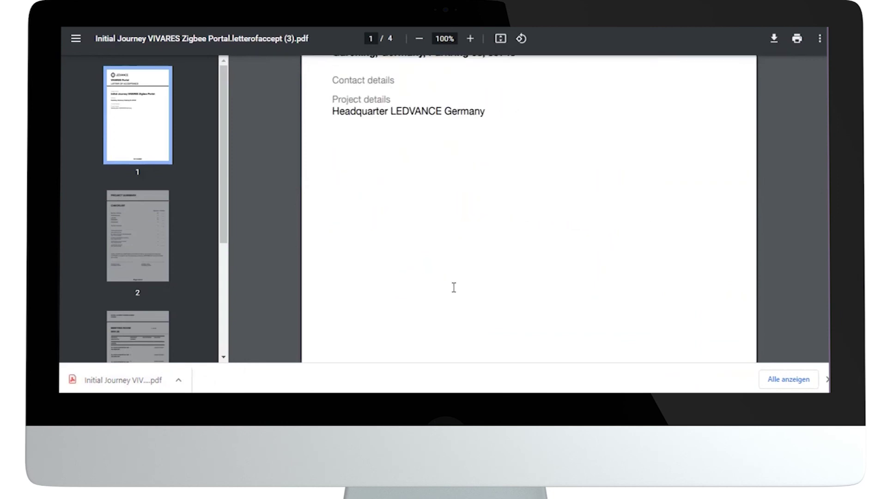
{"action": "scroll", "coordinate": [453, 288], "scroll_direction": "down", "scroll_amount": 8}
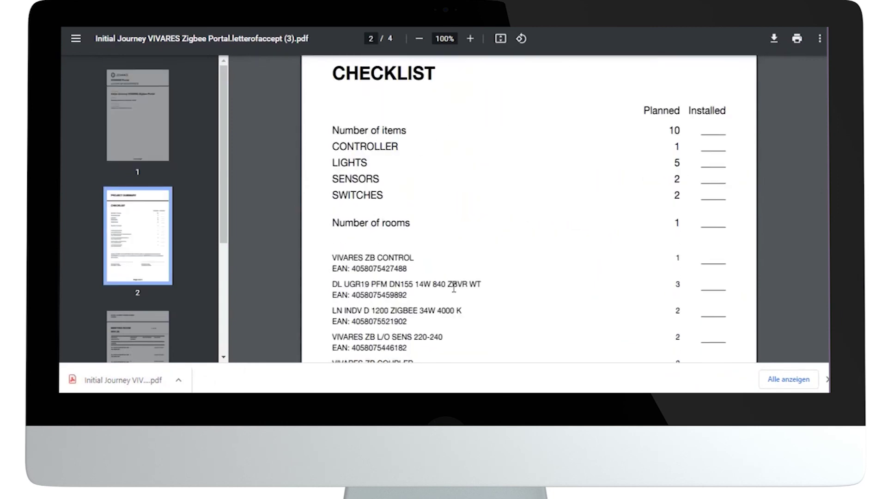
{"action": "scroll", "coordinate": [454, 287], "scroll_direction": "down", "scroll_amount": 5}
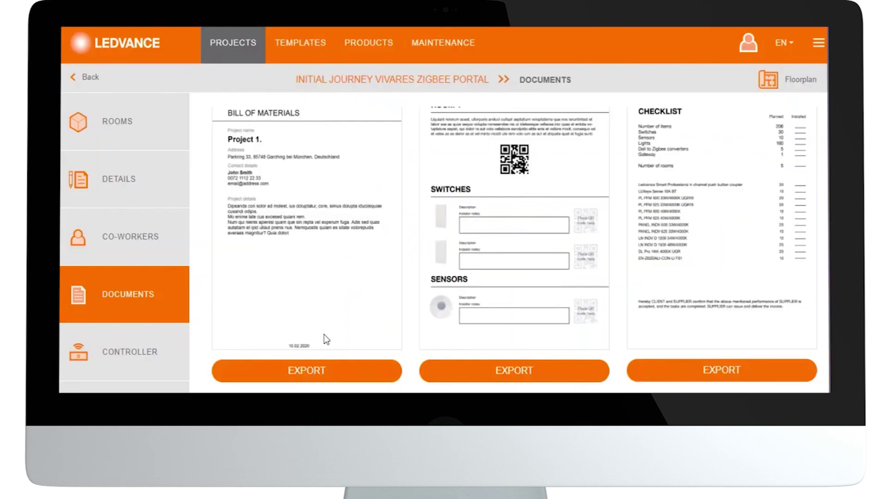
Scroll back up to the top of the project's Documents page.
{"action": "scroll", "coordinate": [268, 282], "scroll_direction": "up", "scroll_amount": 2}
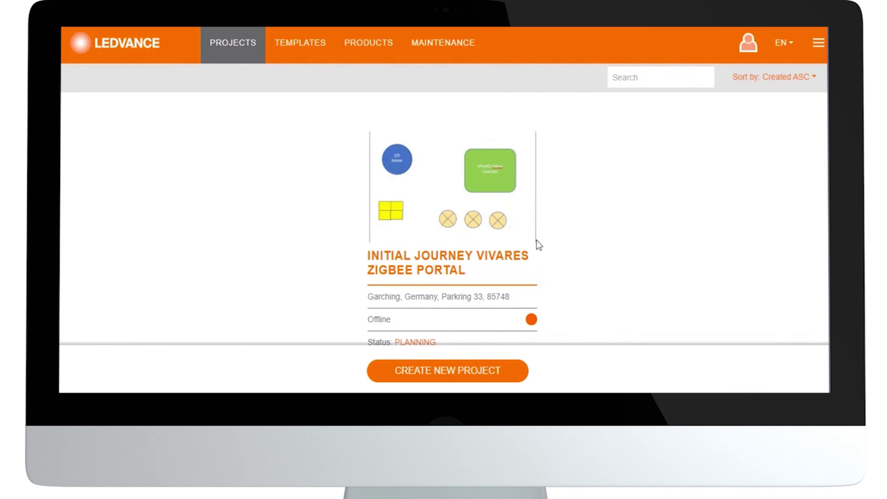
Open the Documents page of the Initial Journey VIVARES Zigbee Portal project.
{"action": "left_click", "coordinate": [485, 223]}
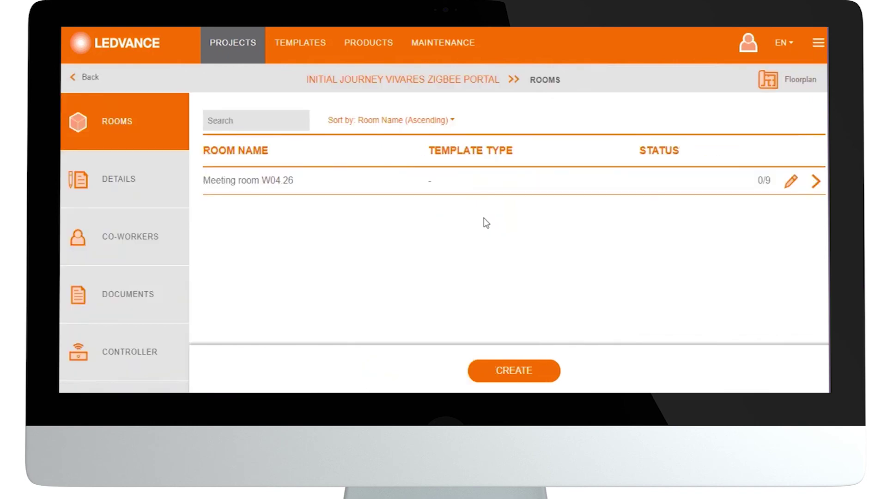
{"action": "left_click", "coordinate": [133, 298]}
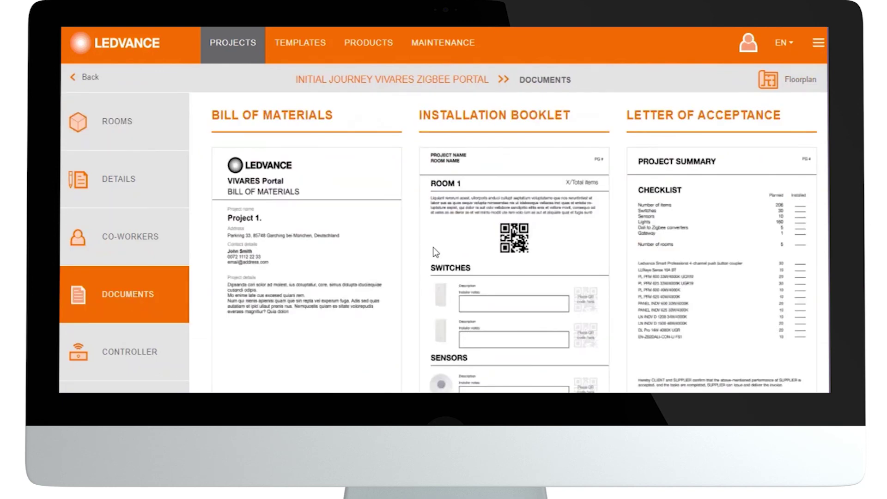
{"action": "scroll", "coordinate": [434, 252], "scroll_direction": "down", "scroll_amount": 2}
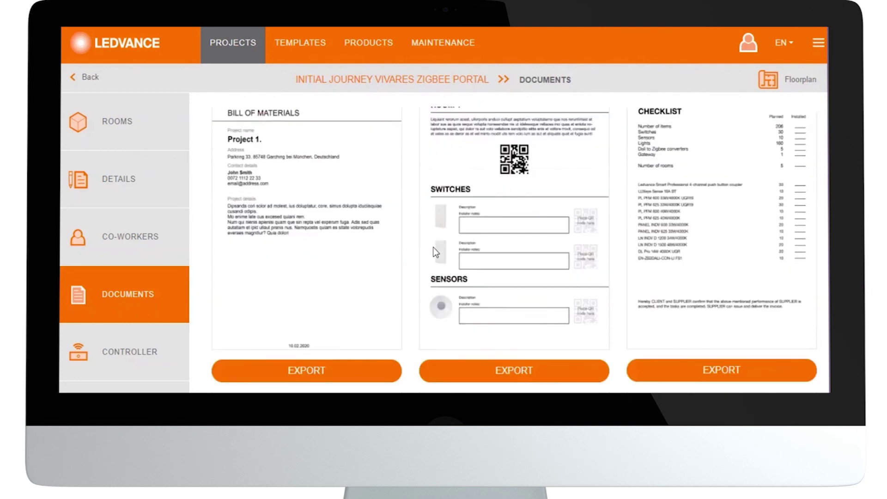
Export the Installation Booklet as a PDF and open the downloaded 11-page file.
{"action": "left_click", "coordinate": [485, 372]}
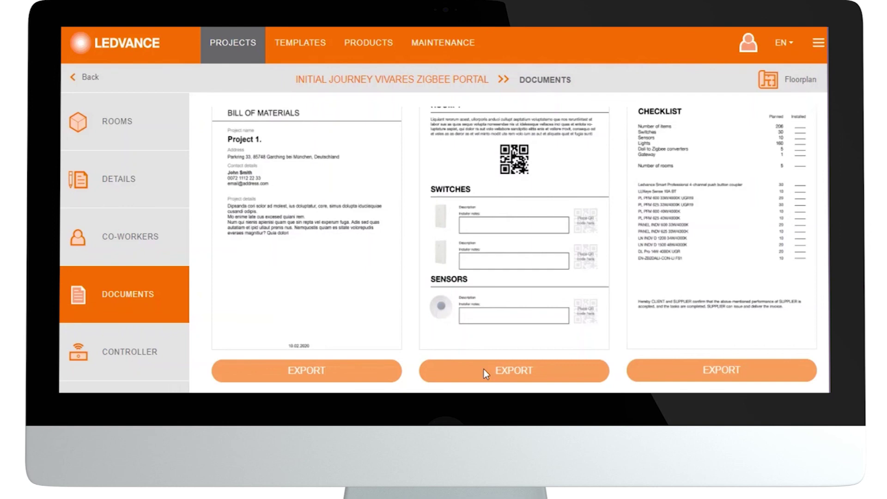
{"action": "left_click", "coordinate": [484, 369]}
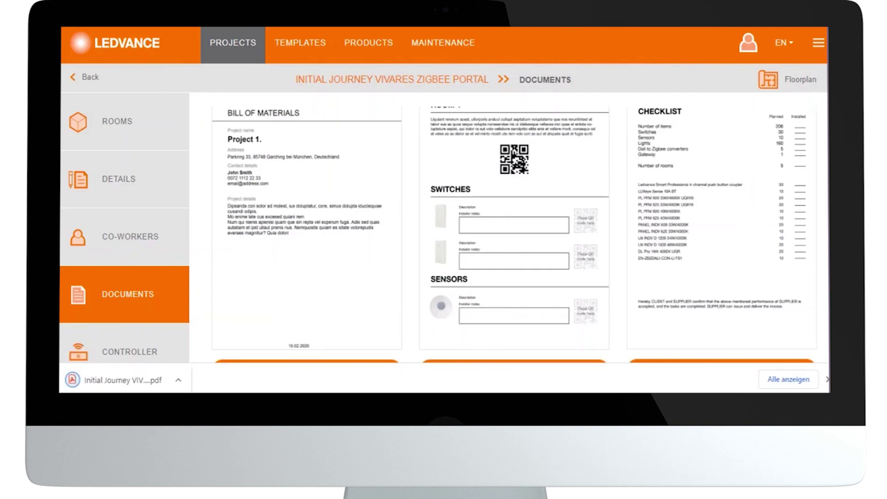
{"action": "left_click", "coordinate": [137, 381]}
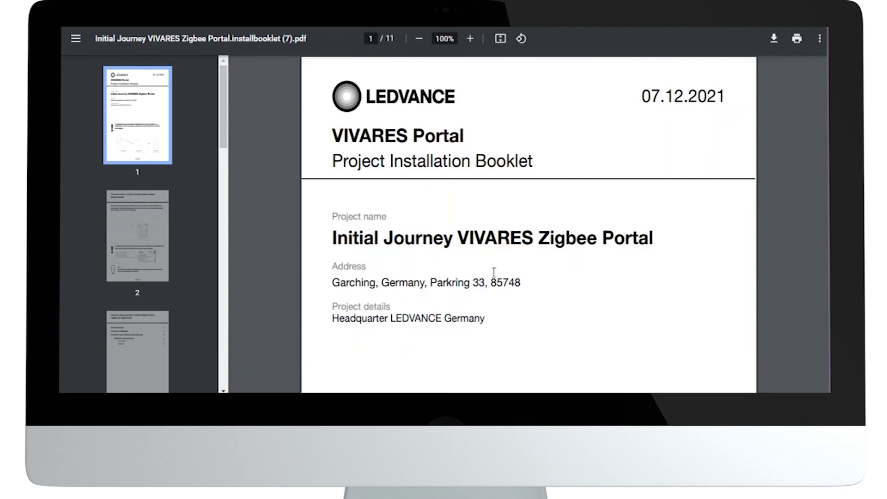
Scroll the installation booklet to page 6, the section B commissioning instructions.
{"action": "scroll", "coordinate": [493, 273], "scroll_direction": "down", "scroll_amount": 15}
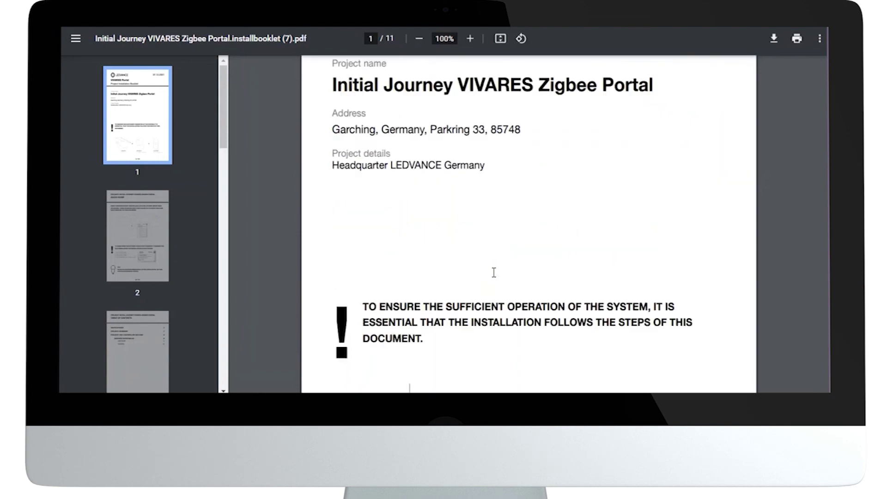
{"action": "scroll", "coordinate": [494, 272], "scroll_direction": "down", "scroll_amount": 15}
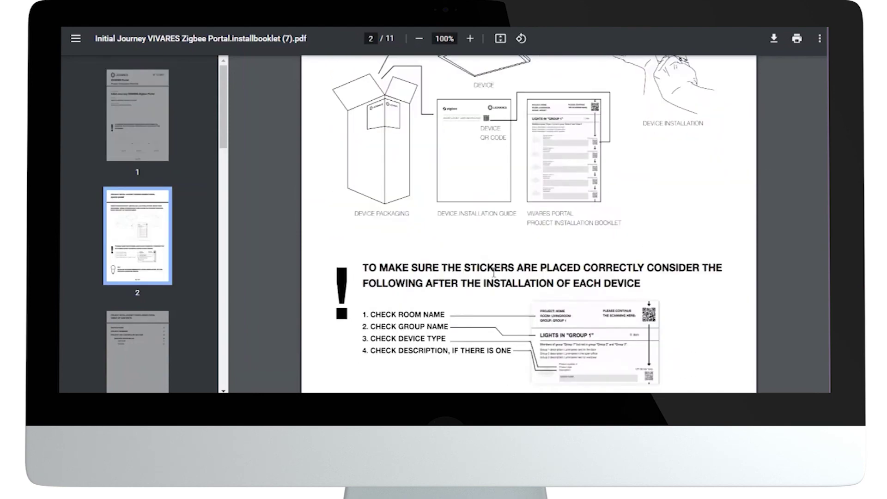
{"action": "scroll", "coordinate": [494, 272], "scroll_direction": "down", "scroll_amount": 10}
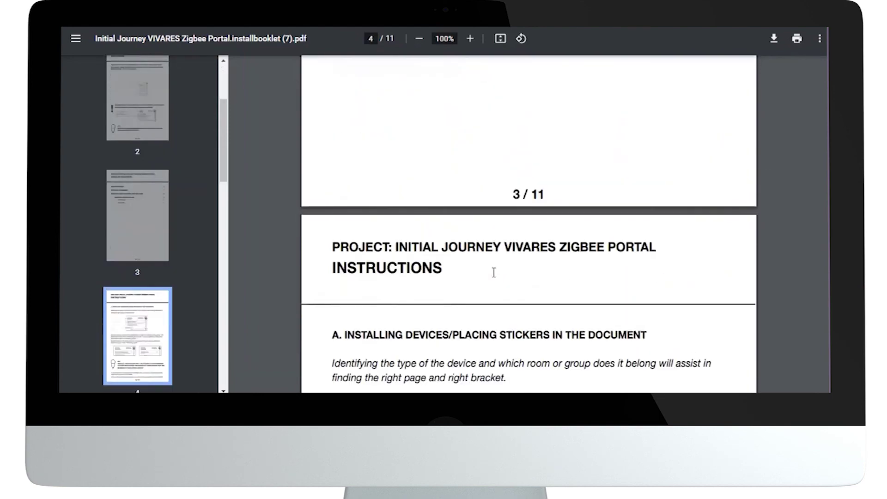
{"action": "scroll", "coordinate": [494, 272], "scroll_direction": "down", "scroll_amount": 15}
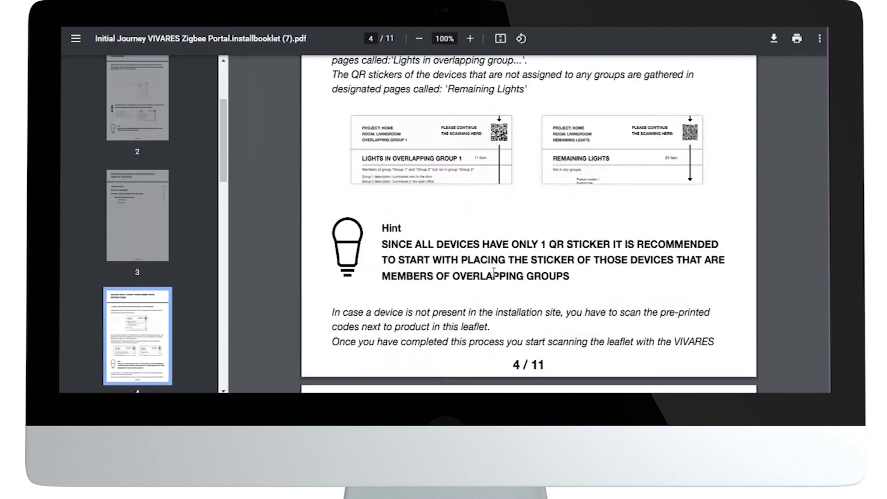
{"action": "scroll", "coordinate": [493, 272], "scroll_direction": "down", "scroll_amount": 10}
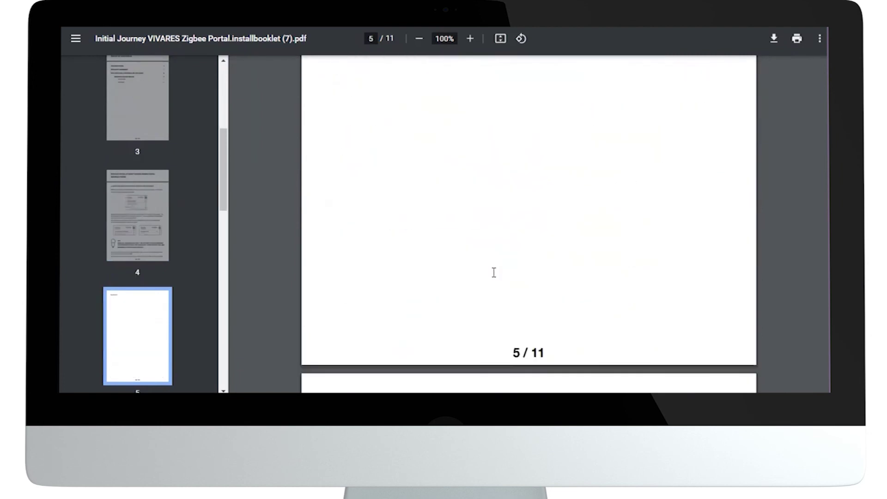
{"action": "scroll", "coordinate": [494, 272], "scroll_direction": "down", "scroll_amount": 8}
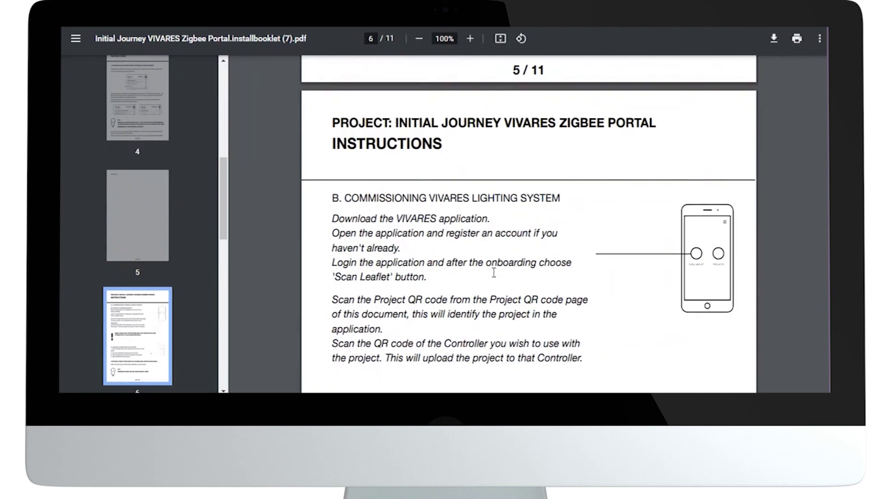
{"action": "scroll", "coordinate": [493, 272], "scroll_direction": "down", "scroll_amount": 1}
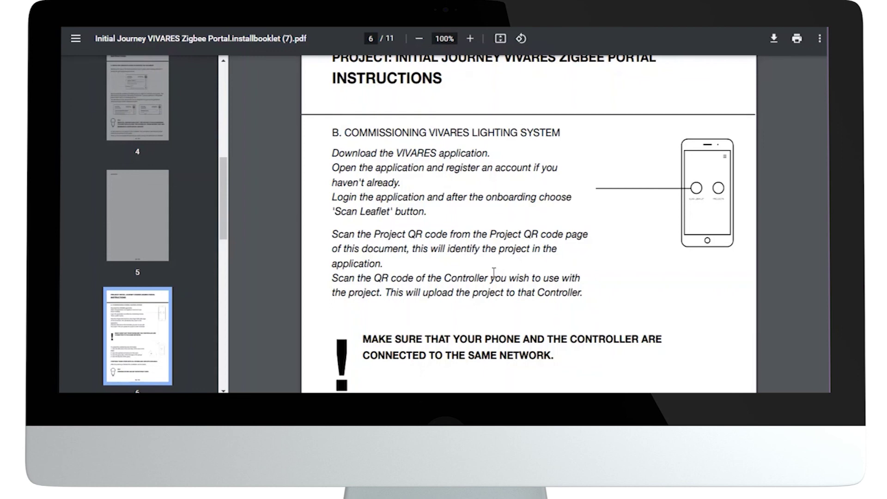
{"action": "scroll", "coordinate": [493, 273], "scroll_direction": "down", "scroll_amount": 3}
{"action": "scroll", "coordinate": [493, 272], "scroll_direction": "down", "scroll_amount": 1}
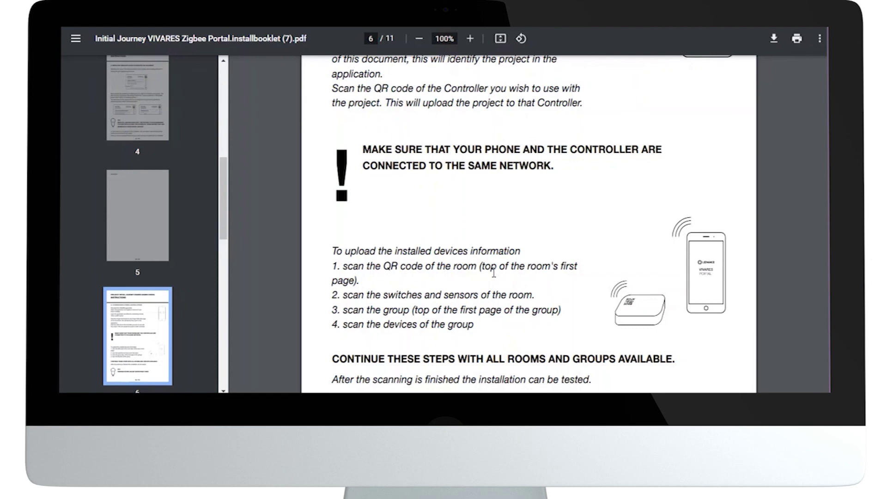
{"action": "scroll", "coordinate": [494, 273], "scroll_direction": "up", "scroll_amount": 3}
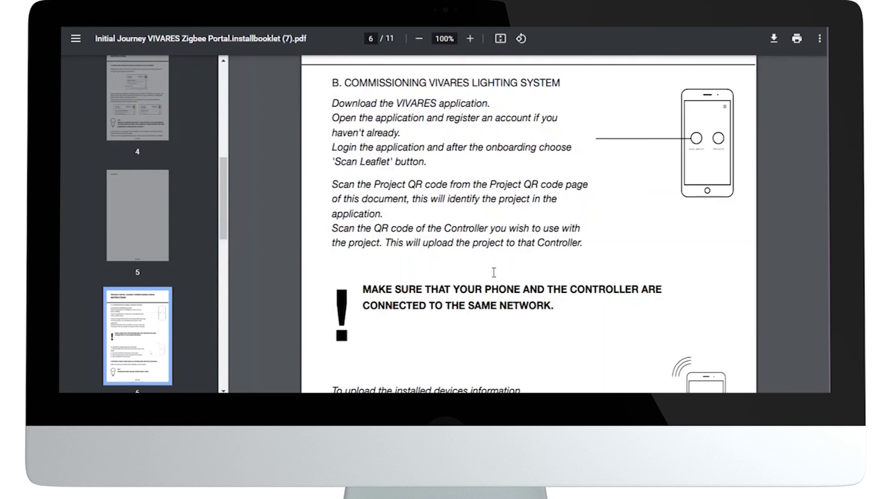
{"action": "scroll", "coordinate": [494, 273], "scroll_direction": "down", "scroll_amount": 5}
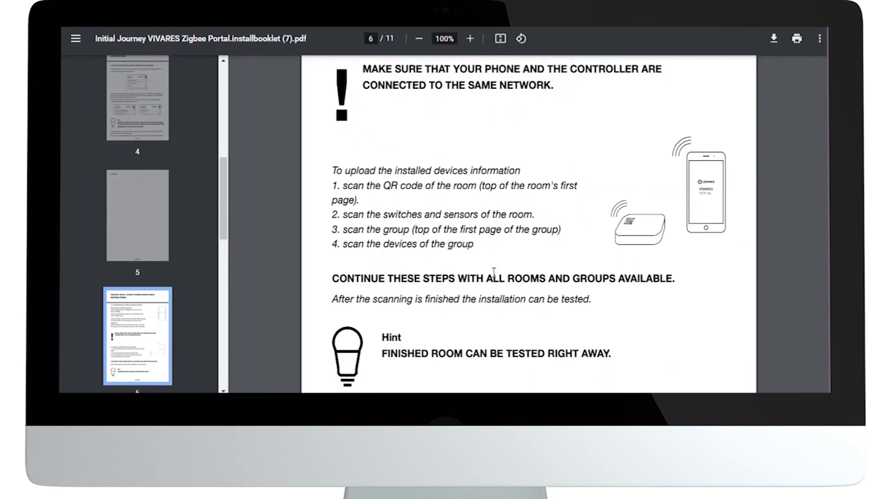
{"action": "scroll", "coordinate": [494, 272], "scroll_direction": "down", "scroll_amount": 2}
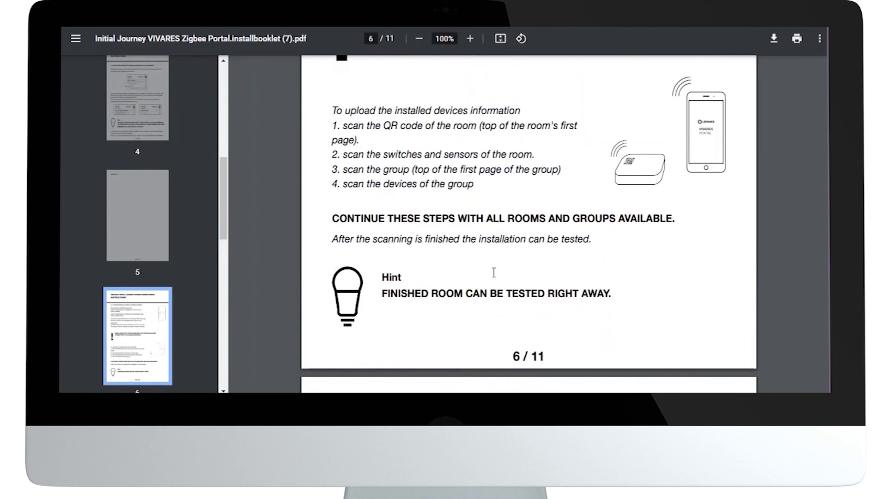